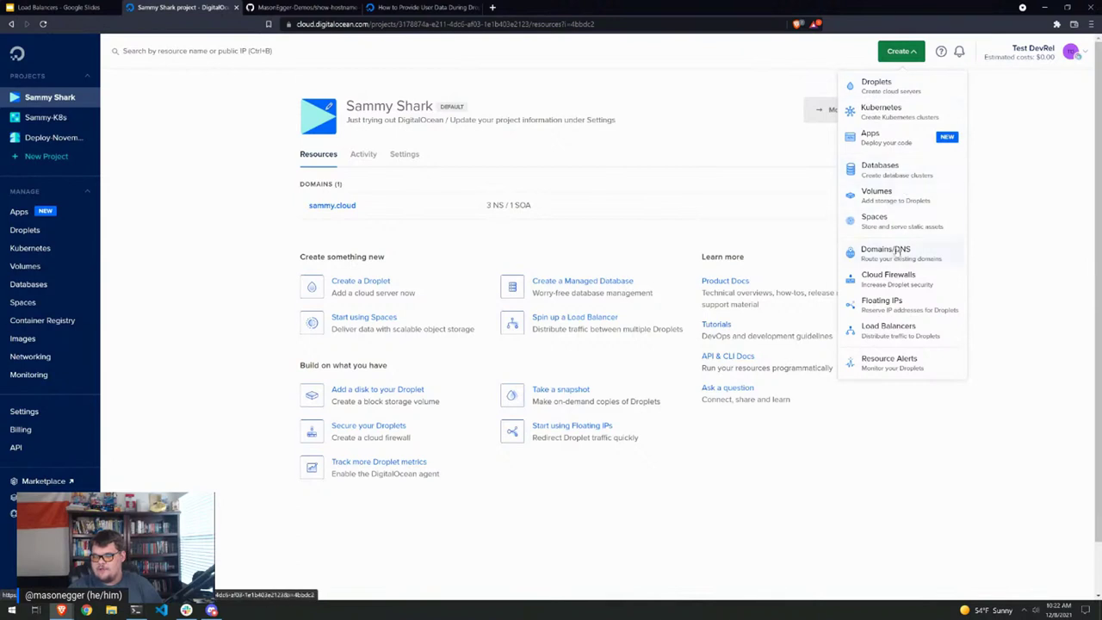
# Start a new Droplet on the $6/mo Premium AMD plan in the San Francisco 3 datacenter region
pyautogui.click(887, 88)
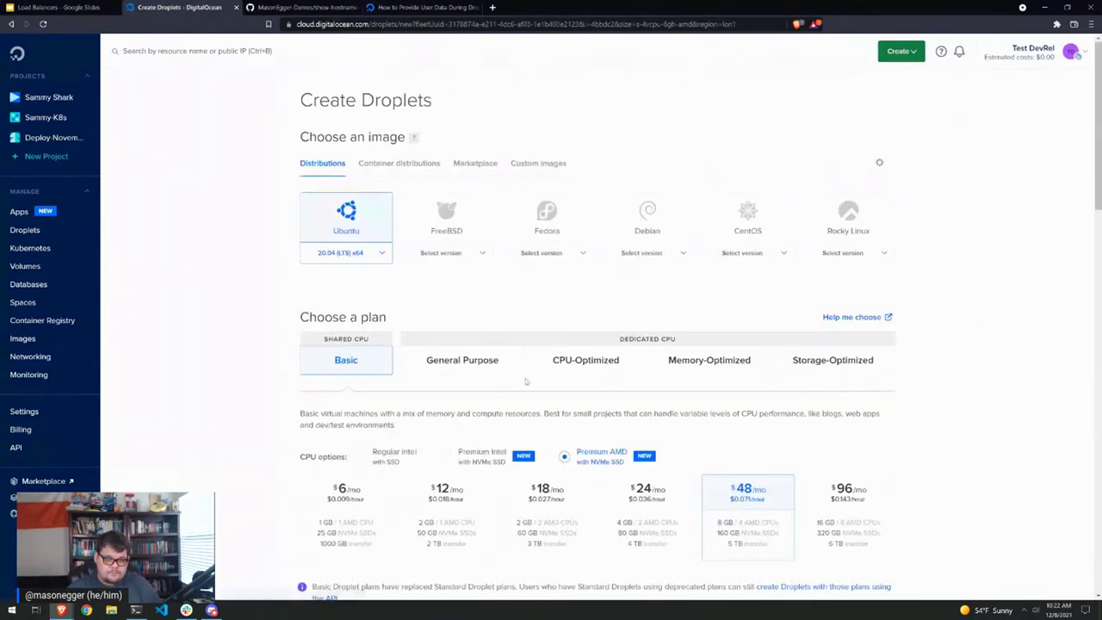
pyautogui.scroll(-1, 910, 281)
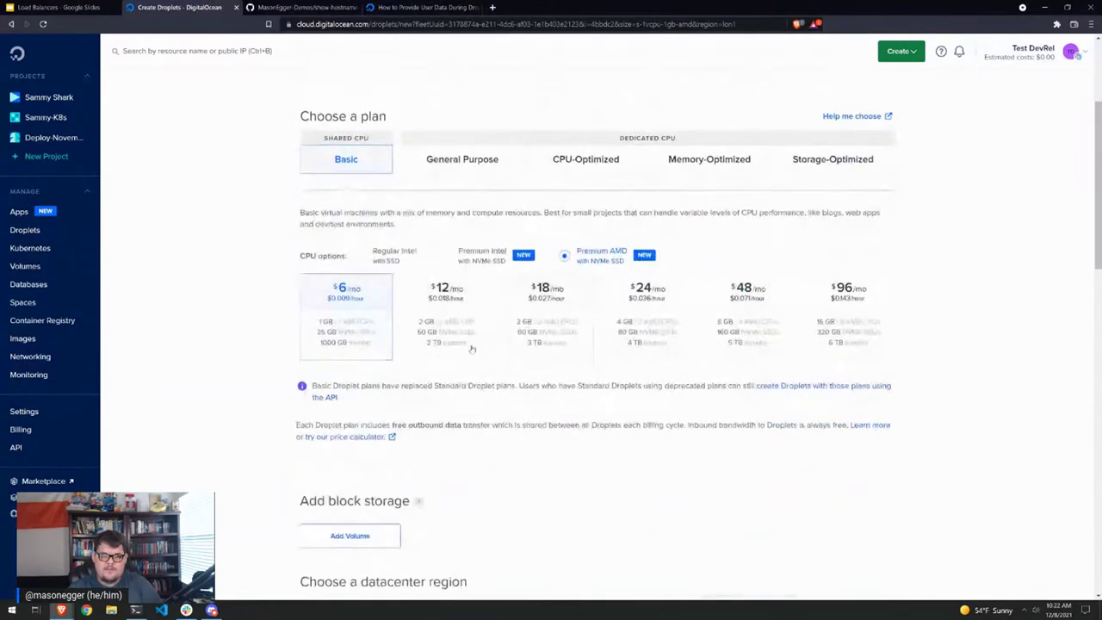
pyautogui.scroll(-2, 197, 347)
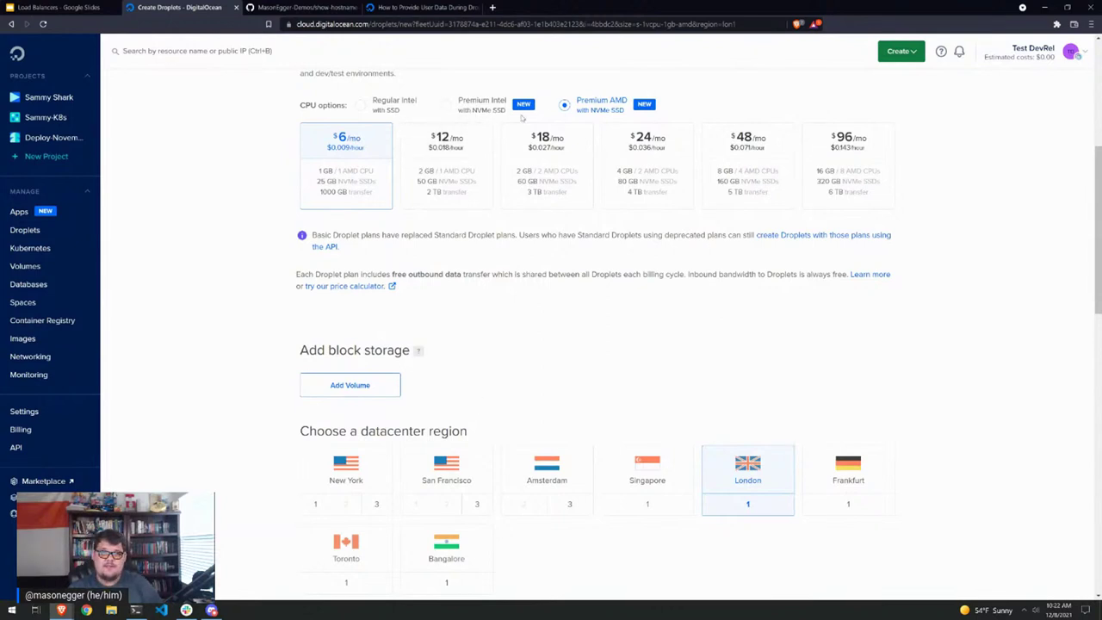
pyautogui.scroll(-3, 534, 293)
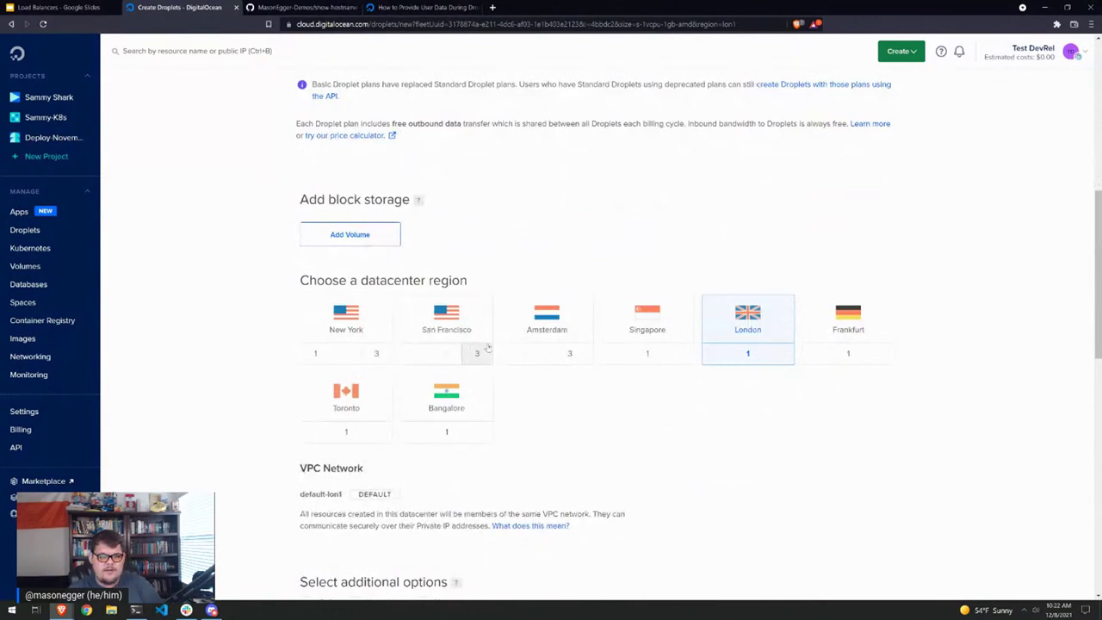
pyautogui.click(488, 347)
# Enable user data for the Droplet and look up the Nginx bash script in the docs article on providing user data
pyautogui.scroll(-5, 499, 327)
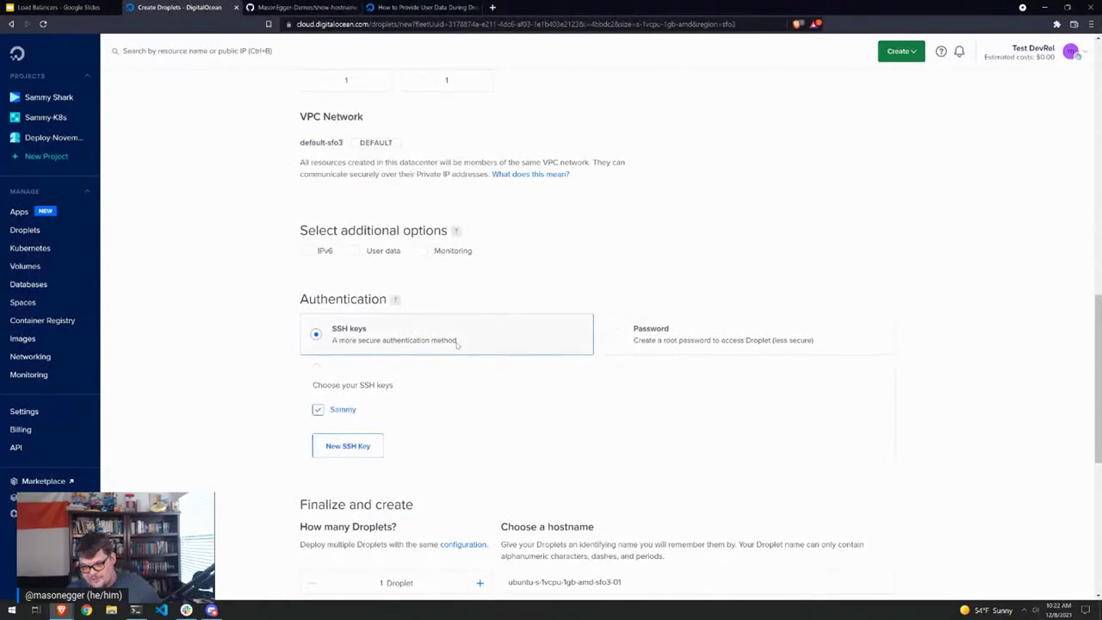
pyautogui.click(354, 252)
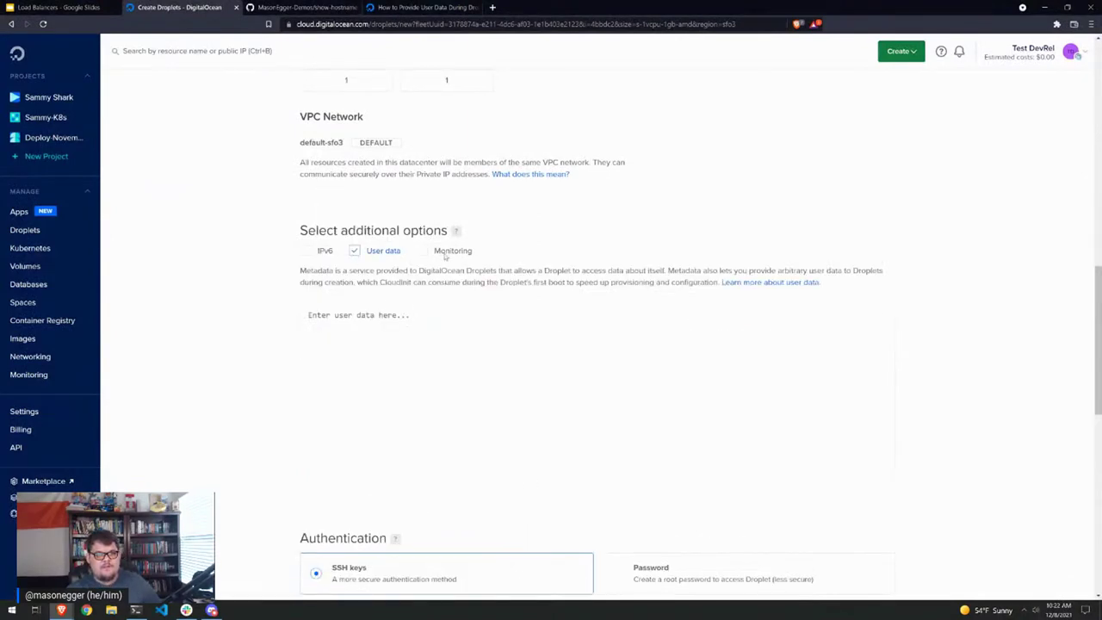
pyautogui.click(420, 7)
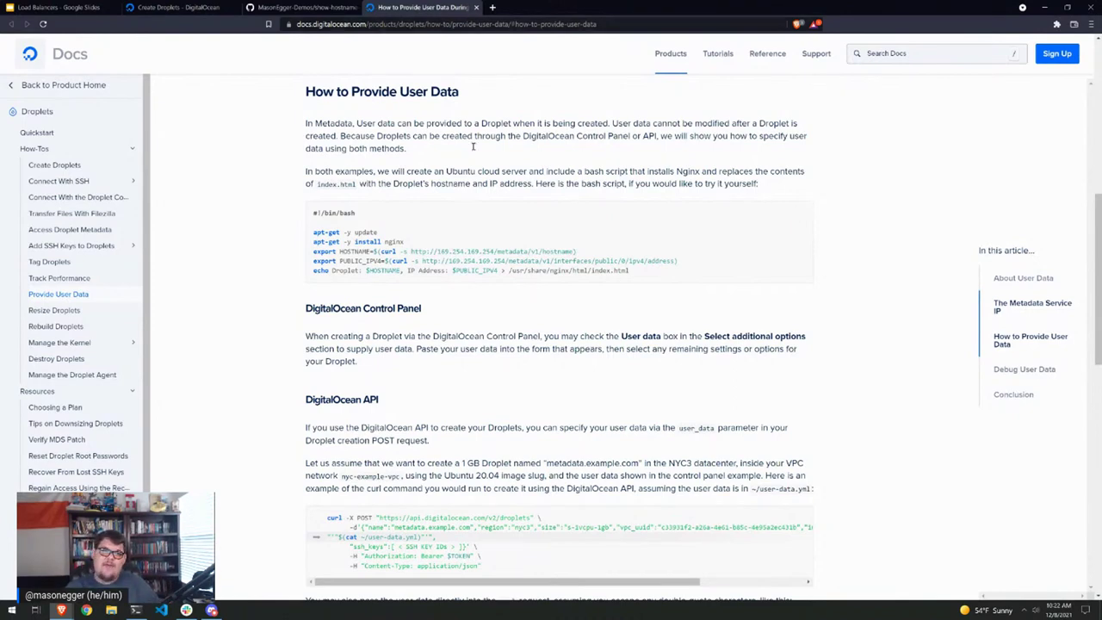
pyautogui.scroll(4, 583, 277)
pyautogui.scroll(2, 585, 279)
pyautogui.scroll(-7, 590, 267)
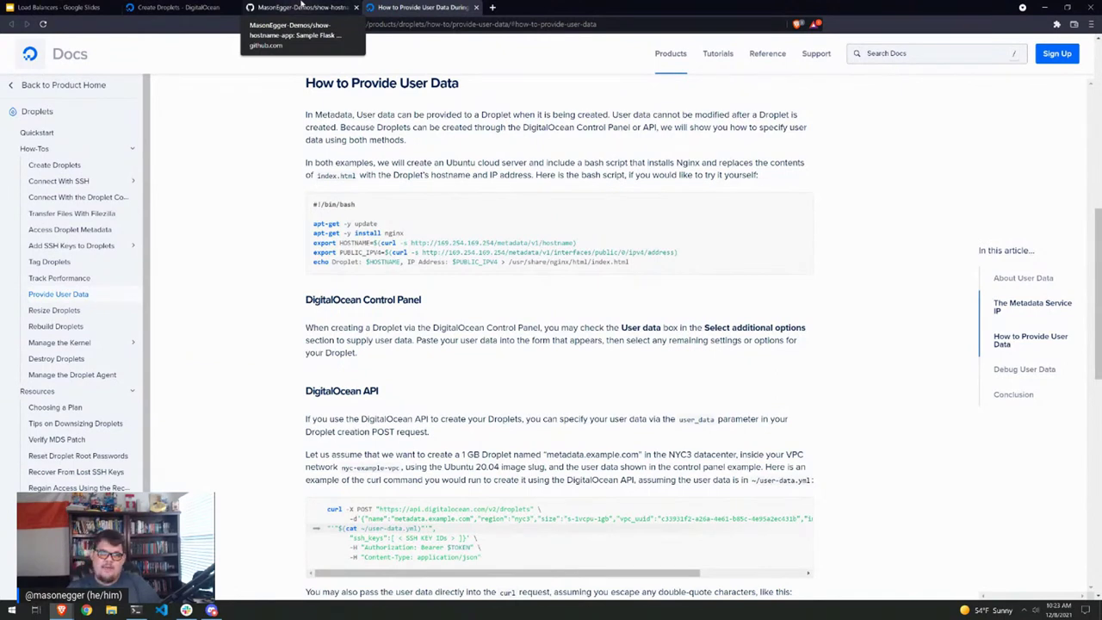
# Fill the user data with the Nginx bash script from the docs and change its output path to /var/www/html/index.html
pyautogui.click(302, 6)
pyautogui.click(178, 7)
pyautogui.click(404, 344)
pyautogui.write('#!/bin/bash  apt-get -y update apt-get -y install nginx export HOSTNAME=$(curl -s http://169.254.169.254/metadata/v1/hostname) export PUBLIC_IPV4=$(curl -s http://169.254.169.254/metadata/v1/interfaces/public/0/ipv4/address) echo Droplet: $HOSTNAME, IP Address: $PUBLIC_IPV4 > /usr/share/nginx/html/index.html')
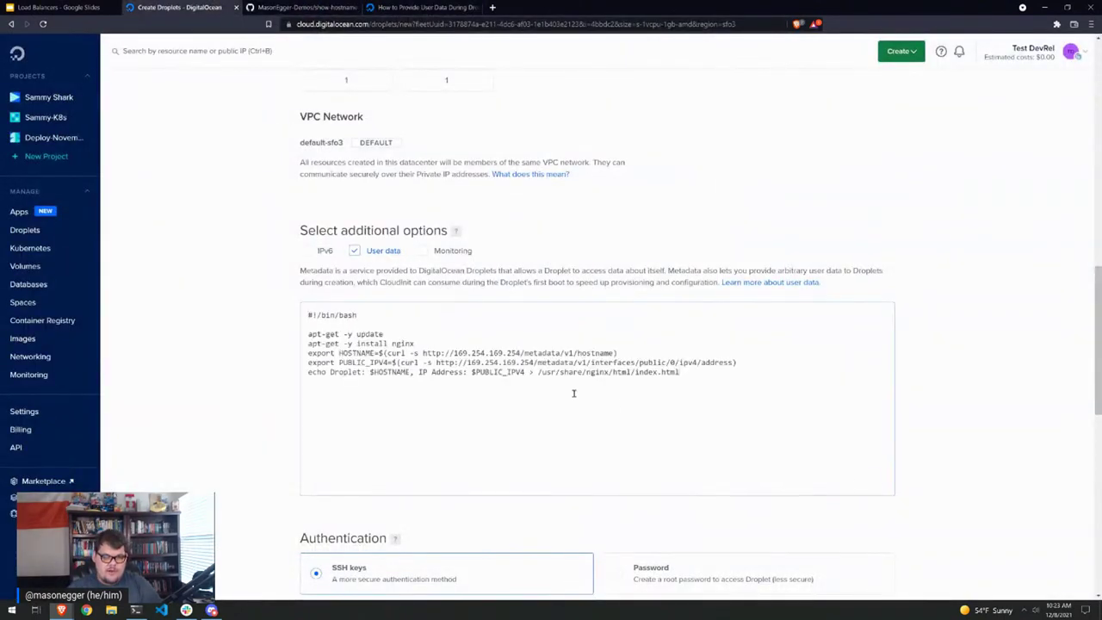
pyautogui.moveTo(610, 371); pyautogui.dragTo(542, 373)
pyautogui.write('var/www')
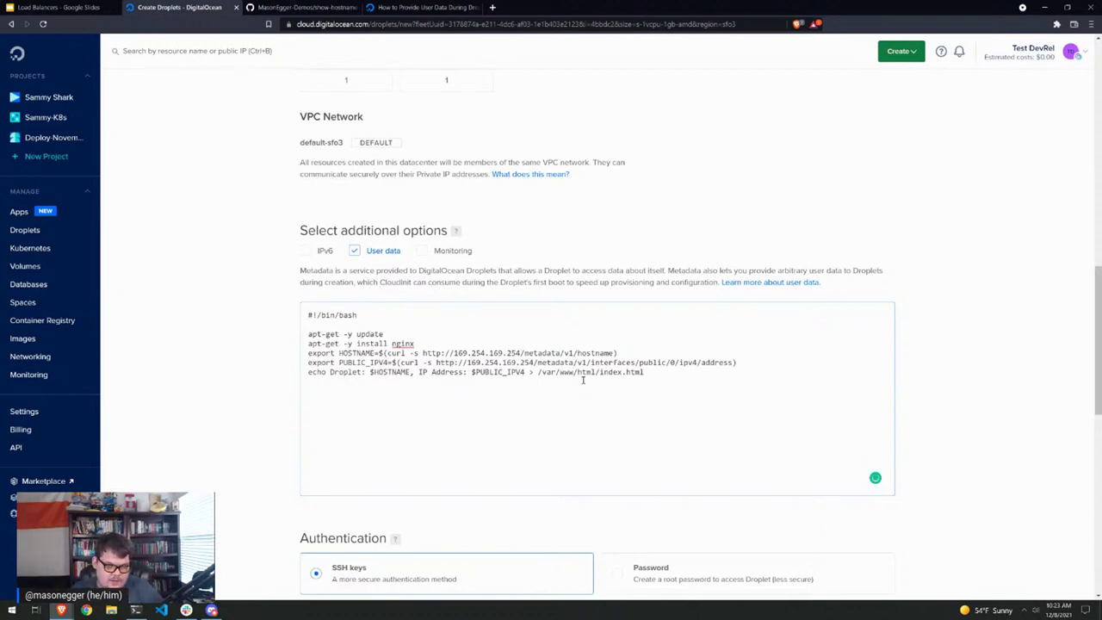
pyautogui.click(329, 372)
pyautogui.write('<')
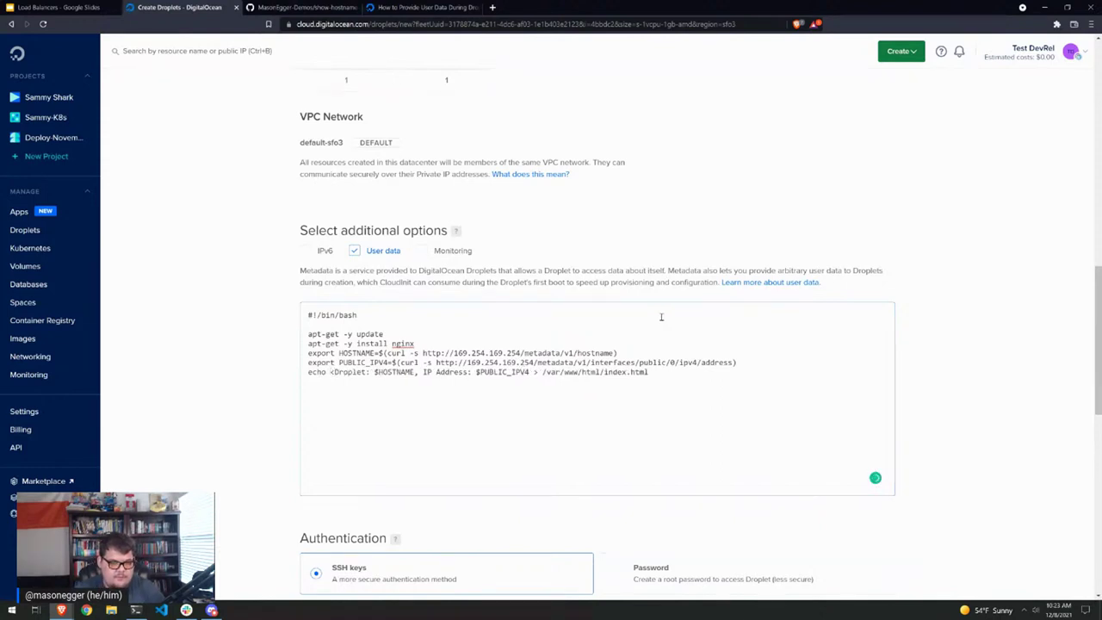
pyautogui.write('h1>')
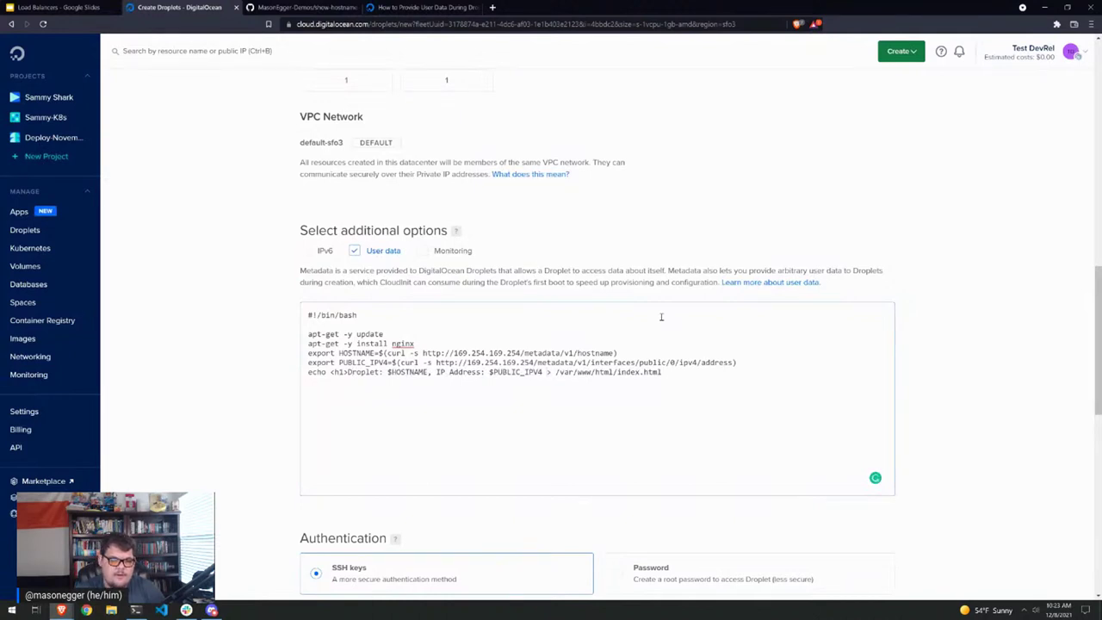
pyautogui.press('BackSpace')
pyautogui.press('BackSpace')
pyautogui.press('BackSpace')
pyautogui.press('BackSpace')
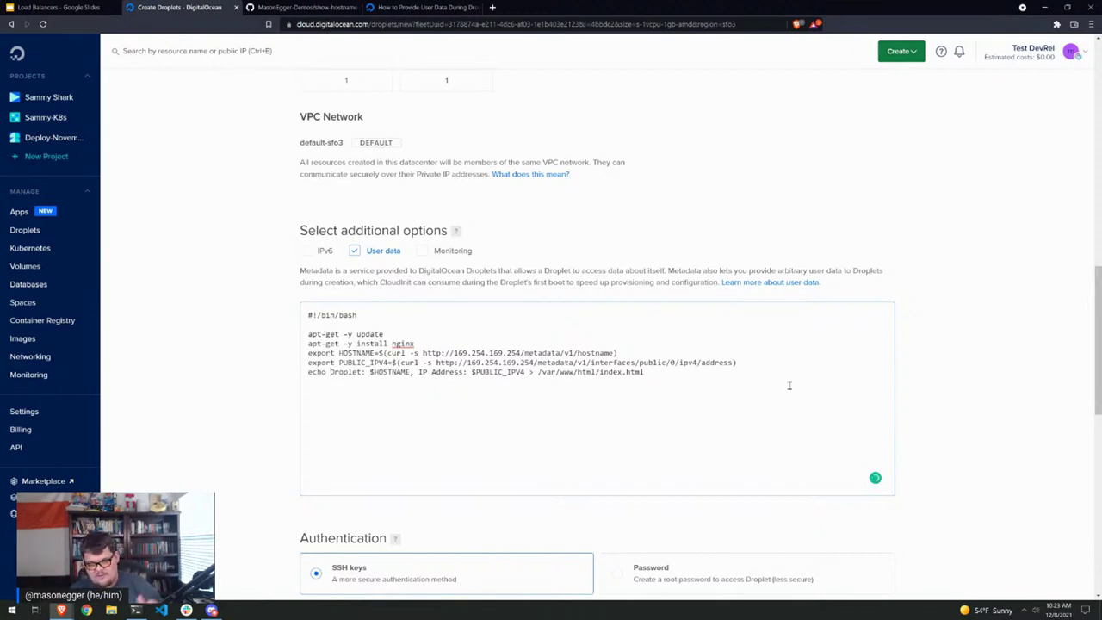
# Configure three Droplets with the hostnames lb-tech-talk-01 to lb-tech-talk-03 and the tag techtalk
pyautogui.scroll(-1, 787, 396)
pyautogui.scroll(-5, 786, 403)
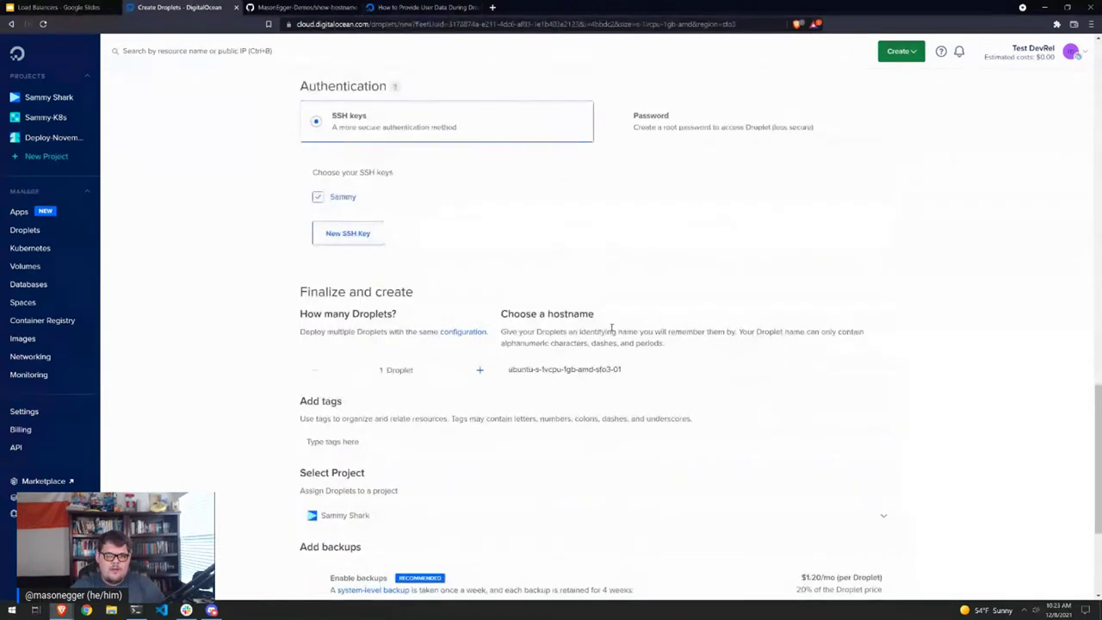
pyautogui.moveTo(611, 369); pyautogui.dragTo(418, 366)
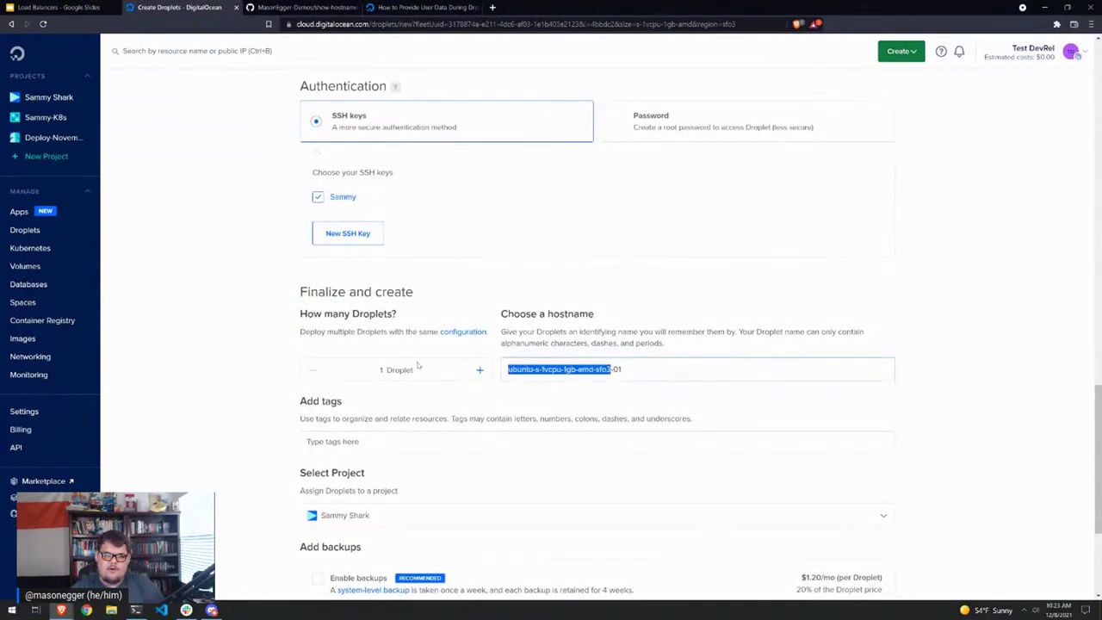
pyautogui.write('lb-tech-talk')
pyautogui.click(479, 370)
pyautogui.click(480, 369)
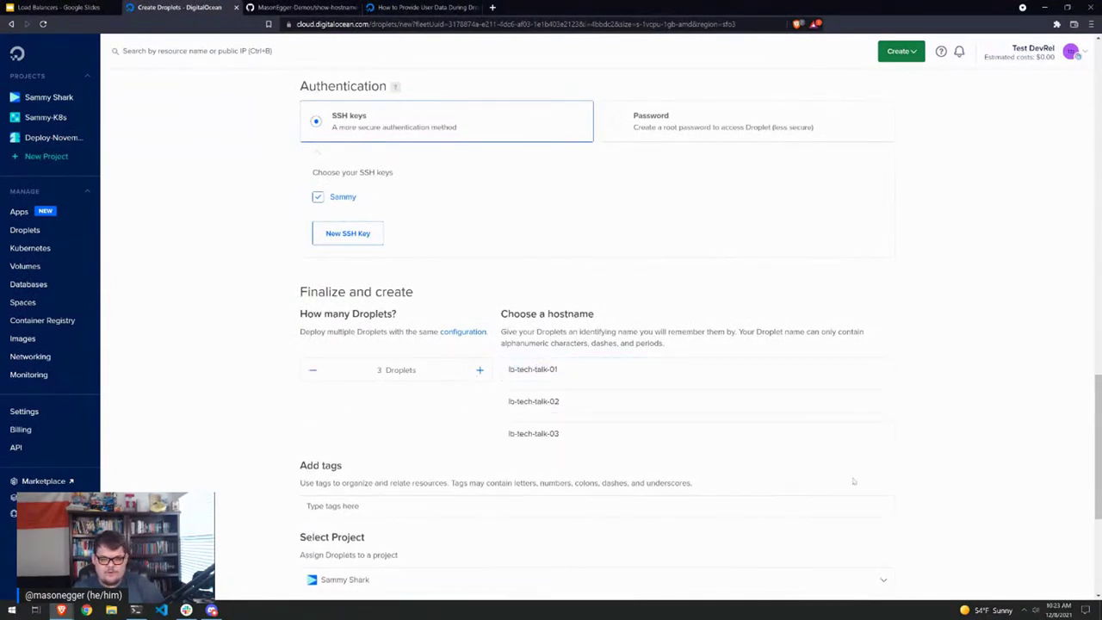
pyautogui.write('techtalk')
pyautogui.press('Tab')
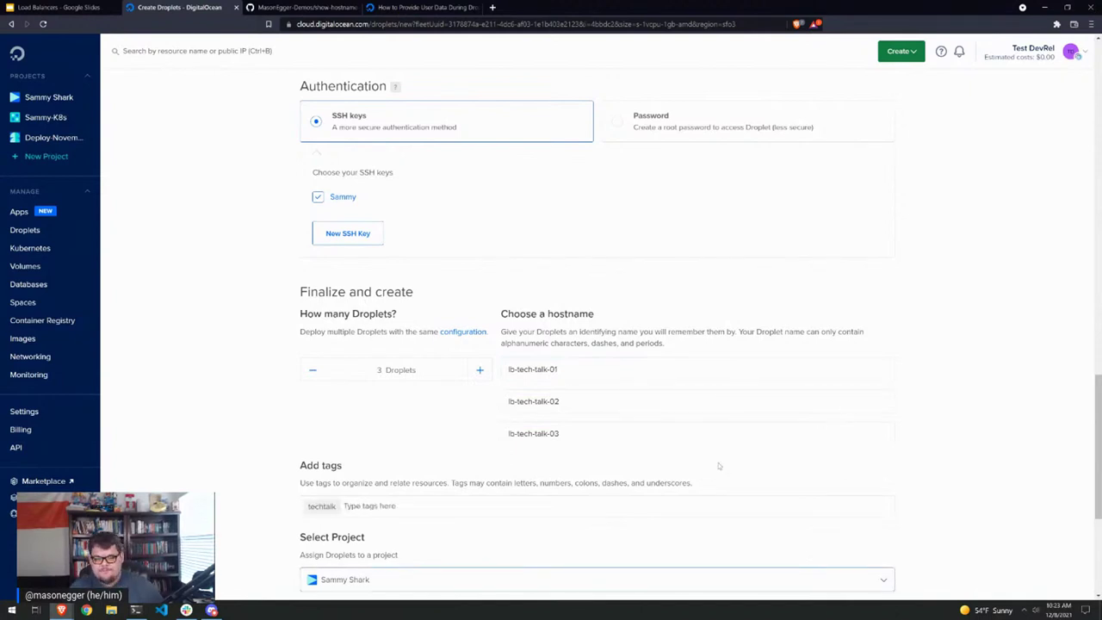
# Review the image, plan and user data script, examining the hostname lookup, the echoed text and the output path
pyautogui.scroll(2, 726, 462)
pyautogui.scroll(15, 726, 462)
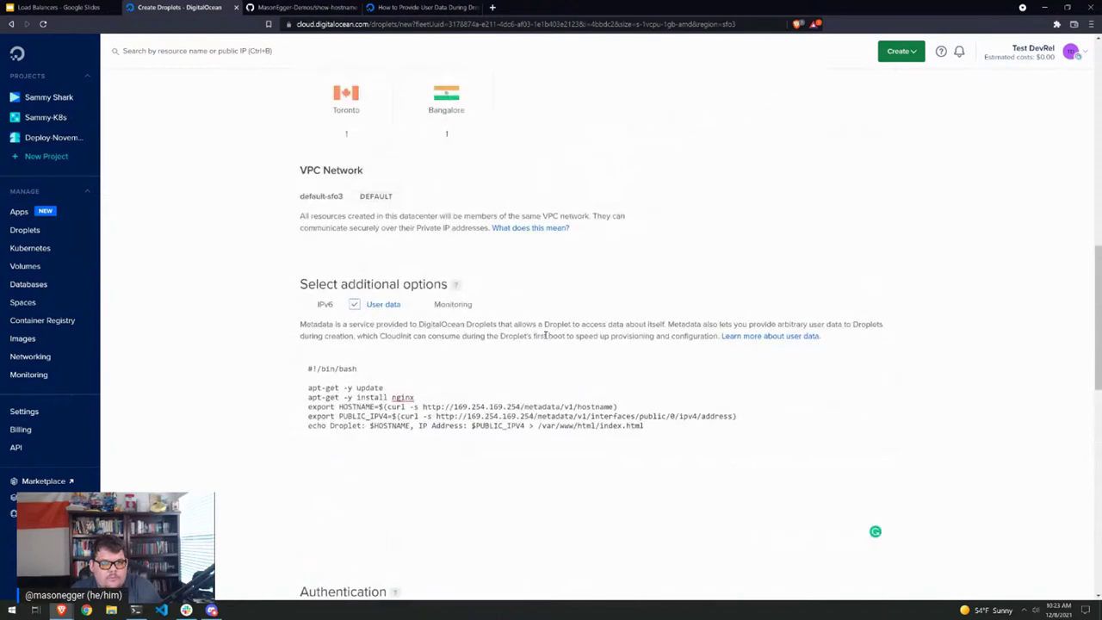
pyautogui.scroll(1, 545, 334)
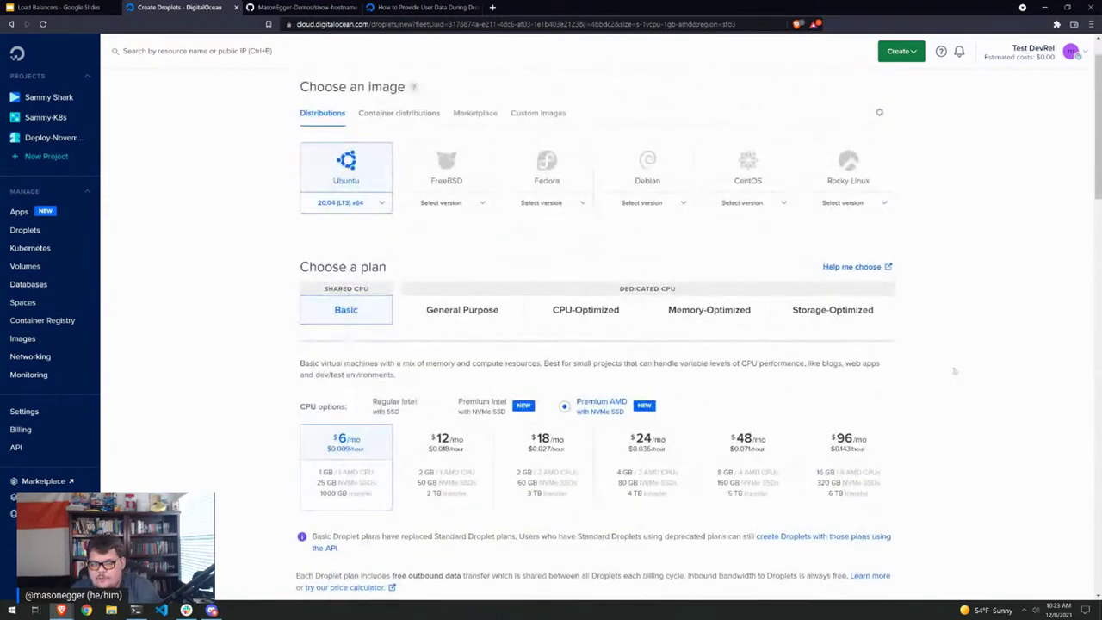
pyautogui.scroll(-10, 319, 174)
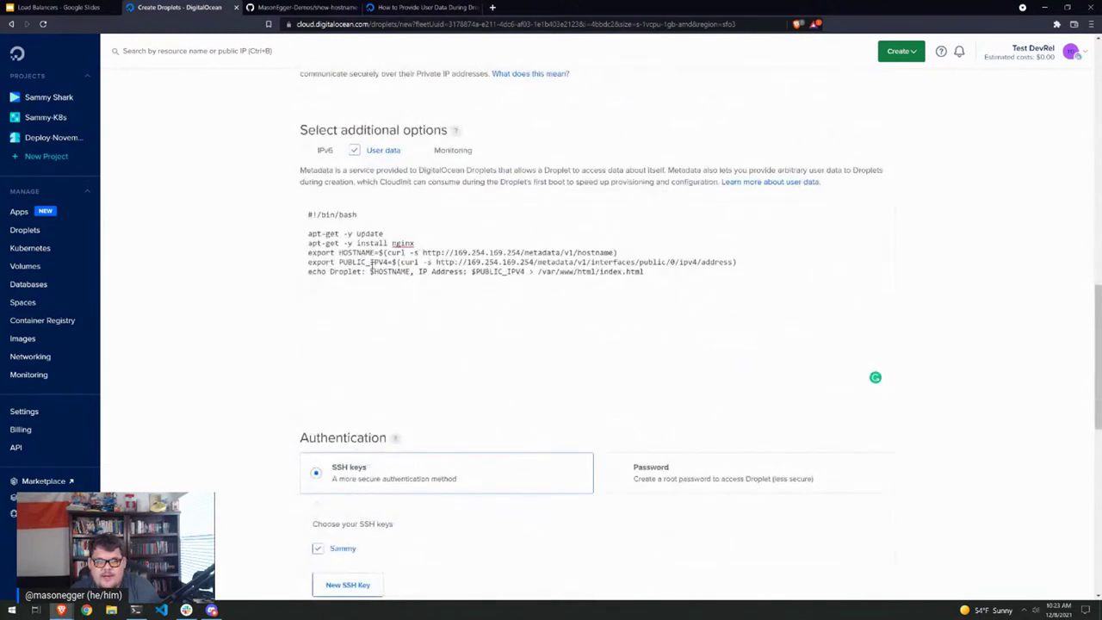
pyautogui.moveTo(621, 252); pyautogui.dragTo(379, 252)
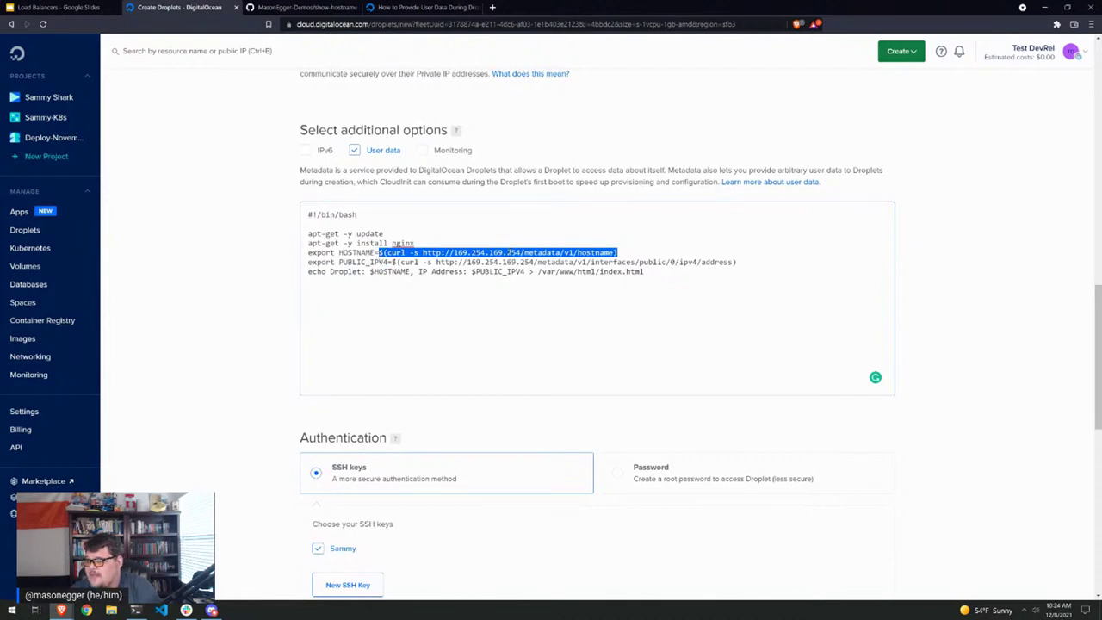
pyautogui.click(612, 252)
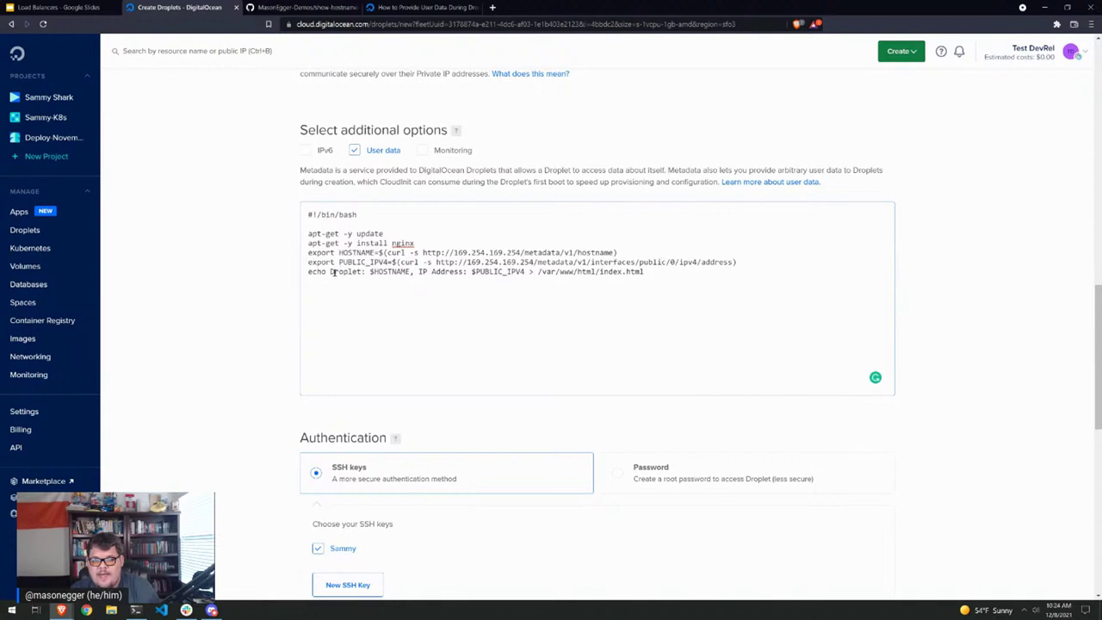
pyautogui.moveTo(332, 271); pyautogui.dragTo(470, 272)
pyautogui.moveTo(564, 271); pyautogui.dragTo(650, 274)
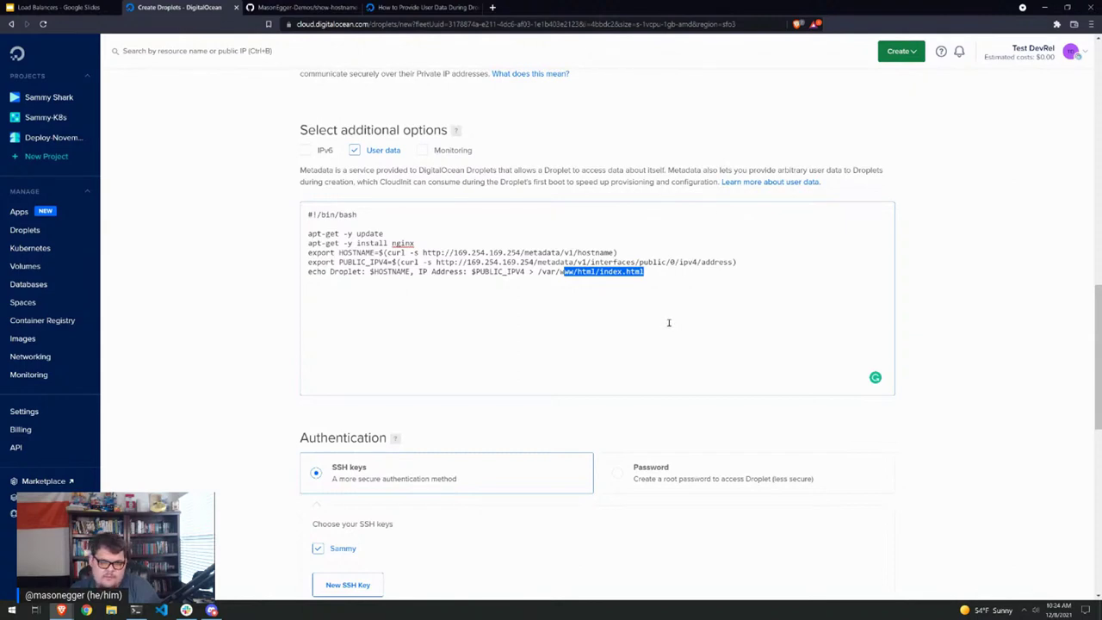
# Finish the configuration form by creating the three lb-tech-talk Droplets
pyautogui.scroll(-3, 668, 322)
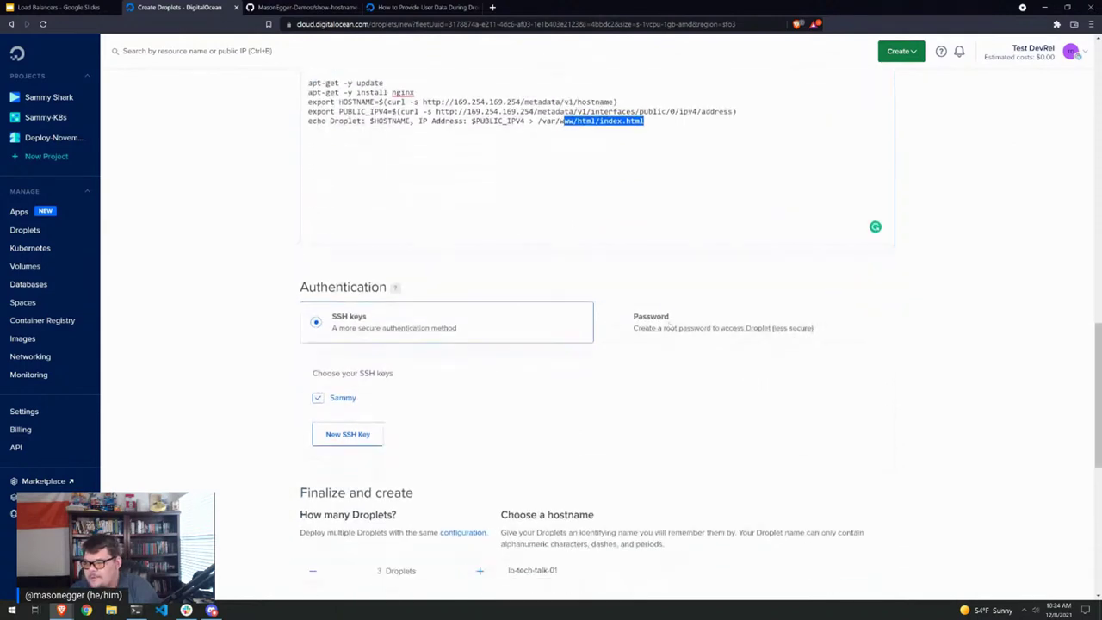
pyautogui.scroll(-4, 596, 334)
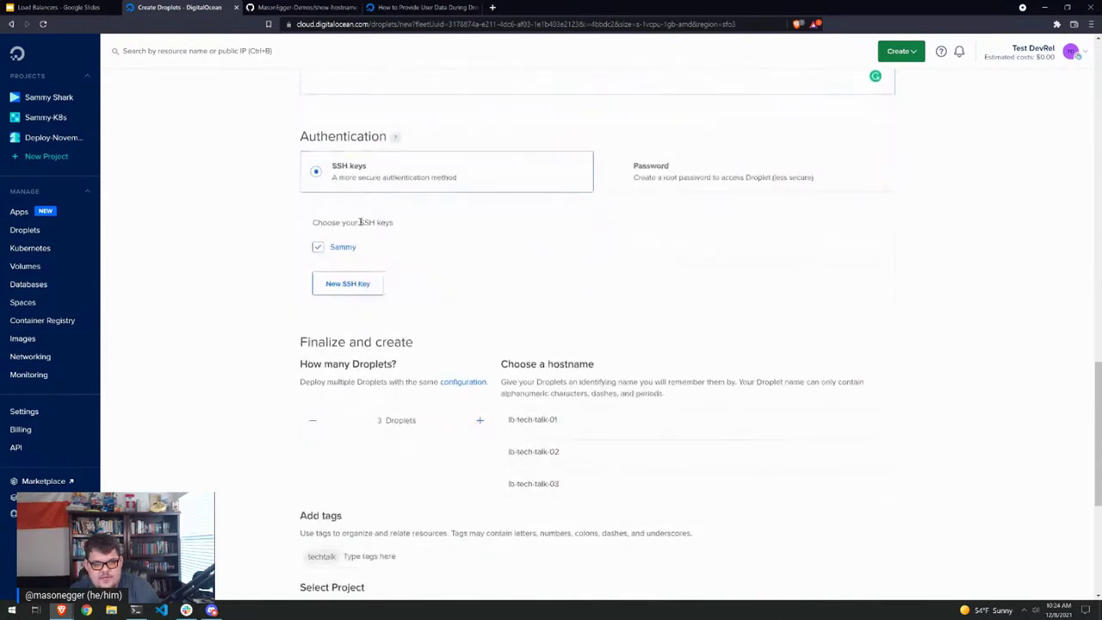
pyautogui.scroll(-3, 542, 379)
pyautogui.click(594, 431)
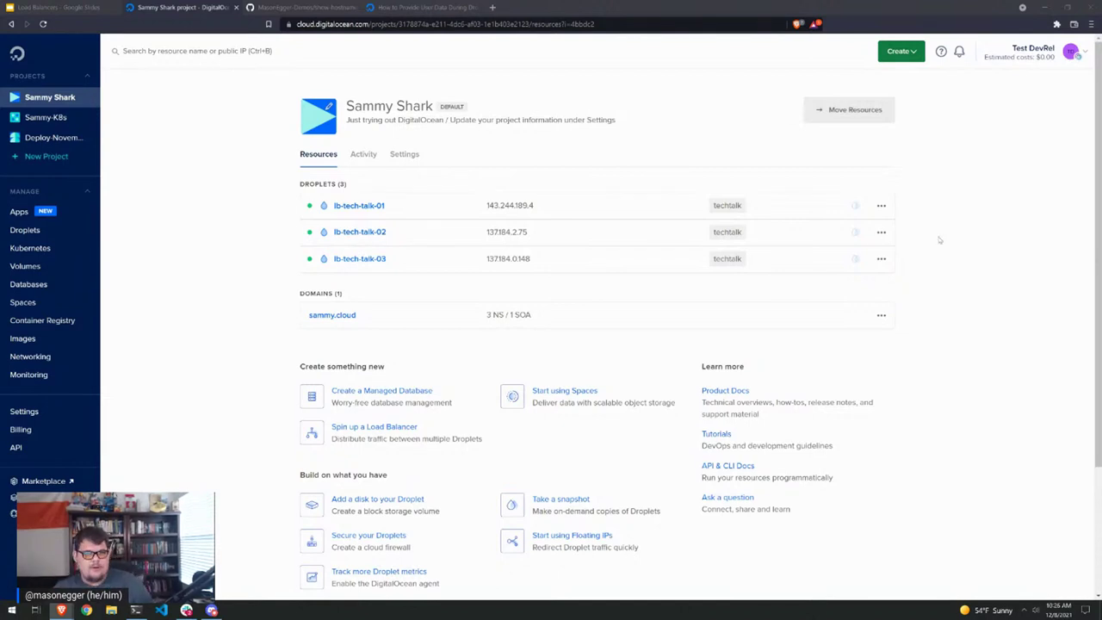
# Check the web page served by lb-tech-talk-01 at 143.244.189.4 in a separate tab and close it again
pyautogui.click(491, 7)
pyautogui.write('143.244.189.4')
pyautogui.press('Return')
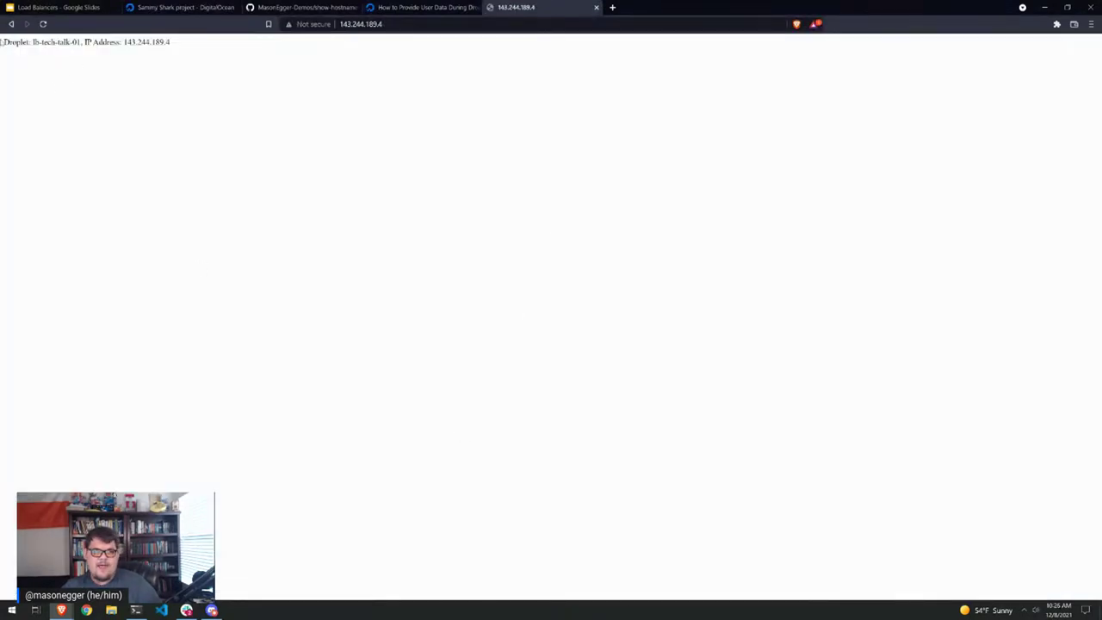
pyautogui.scroll(9, 76, 95)
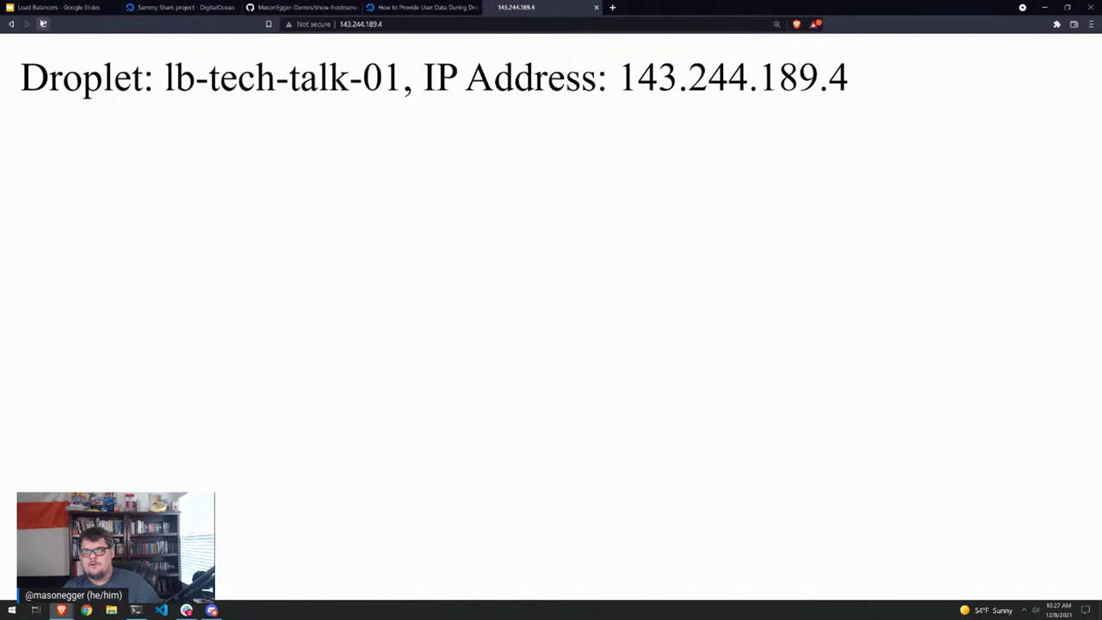
pyautogui.scroll(-9, 388, 320)
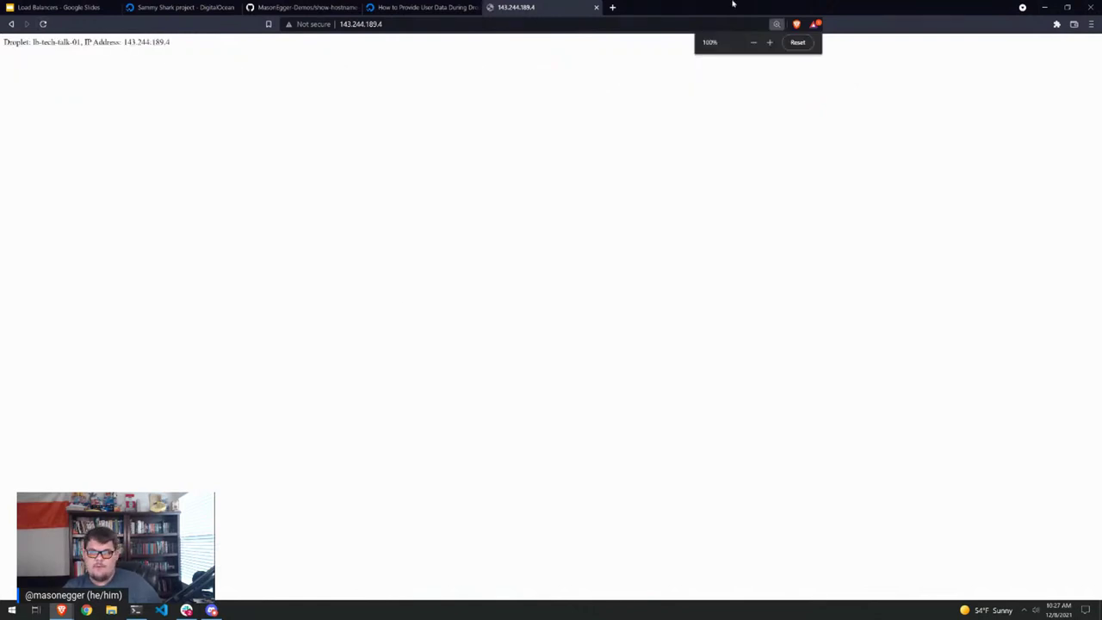
pyautogui.click(596, 8)
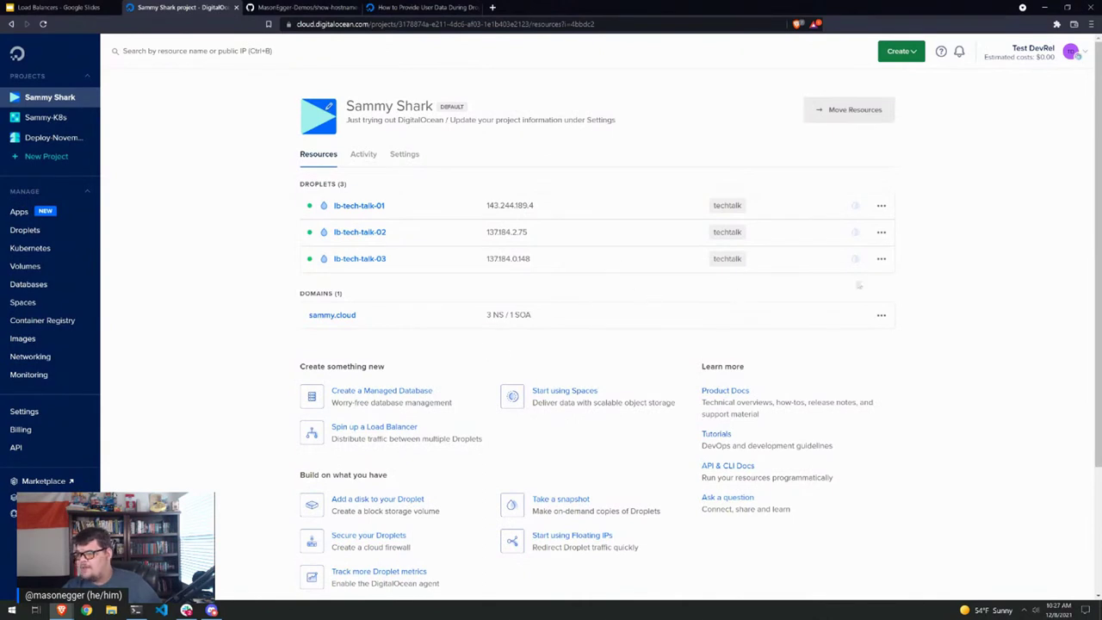
# Start a new load balancer in the San Francisco 3 datacenter region
pyautogui.click(918, 54)
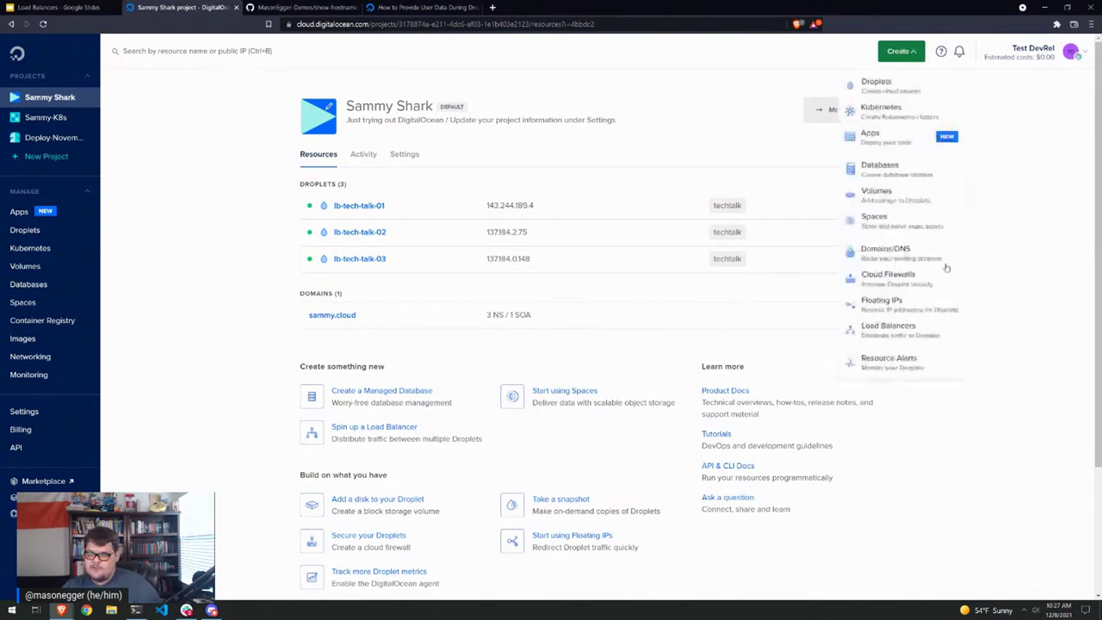
pyautogui.click(888, 340)
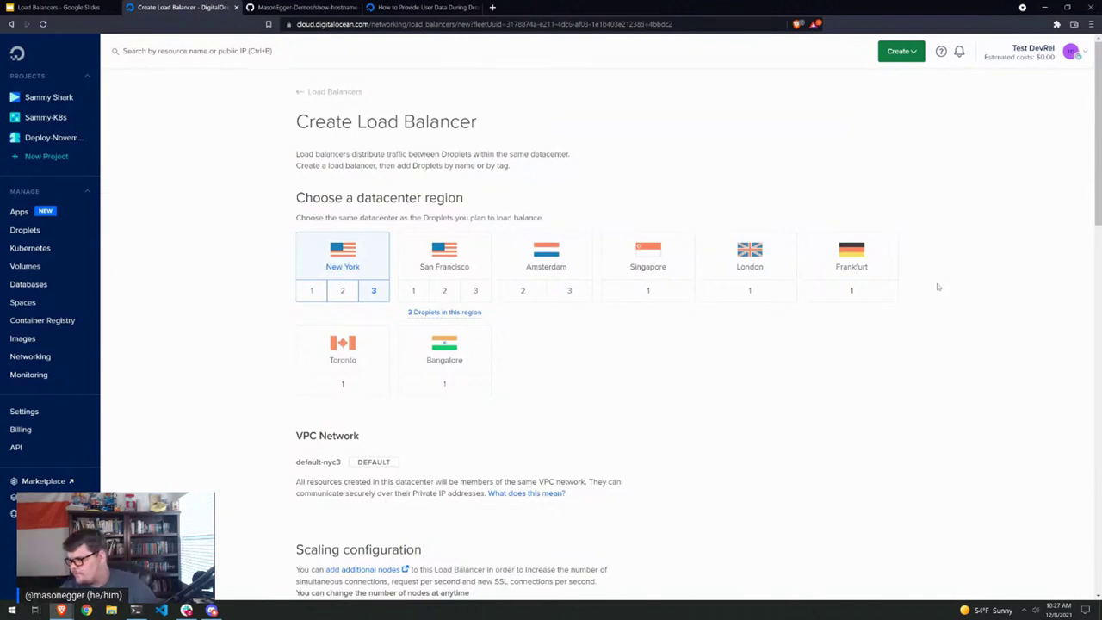
pyautogui.click(477, 293)
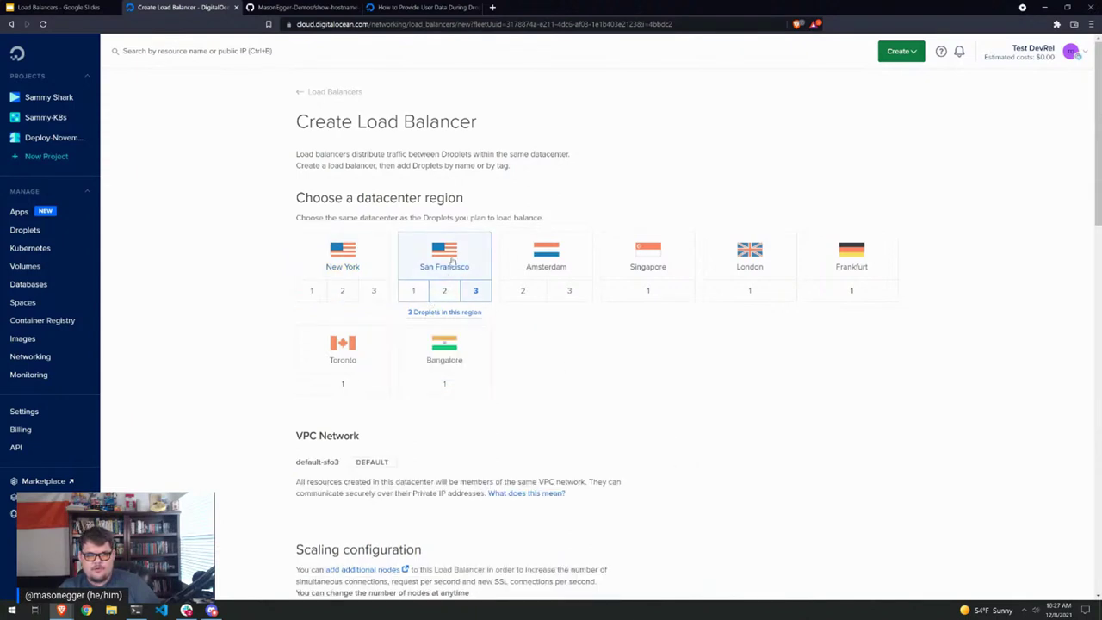
# Raise the load balancer's number of nodes to 19 in the scaling configuration
pyautogui.scroll(-1, 783, 378)
pyautogui.scroll(-2, 782, 378)
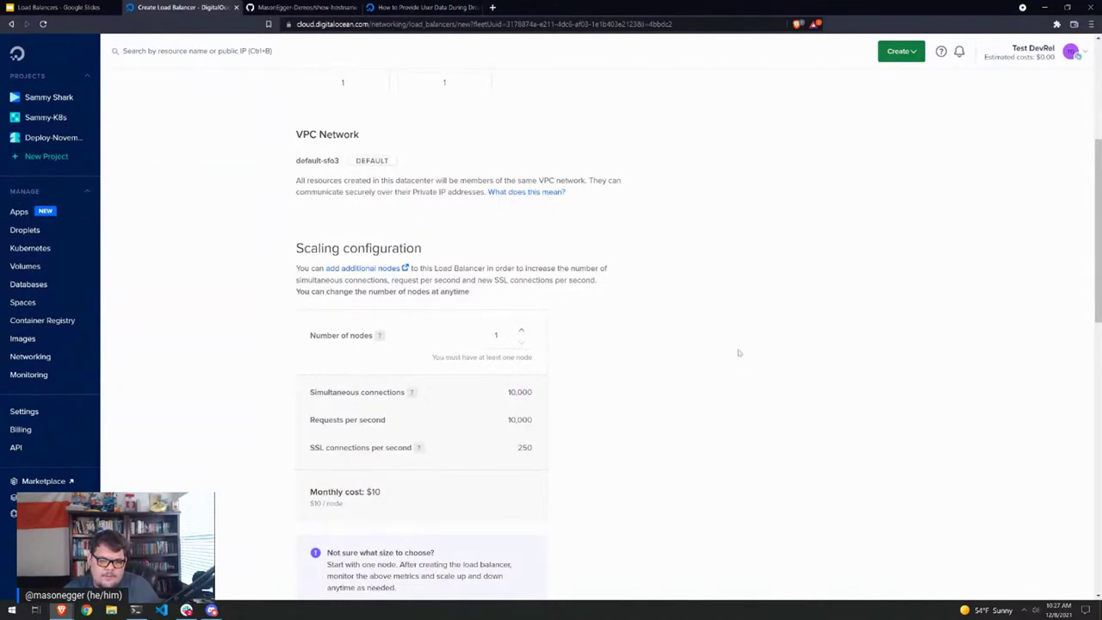
pyautogui.scroll(-2, 630, 342)
pyautogui.click(519, 182)
pyautogui.click(520, 182)
pyautogui.click(519, 182)
pyautogui.click(519, 182)
pyautogui.click(520, 182)
pyautogui.click(520, 182)
pyautogui.click(520, 181)
pyautogui.click(520, 182)
pyautogui.click(520, 181)
pyautogui.click(521, 183)
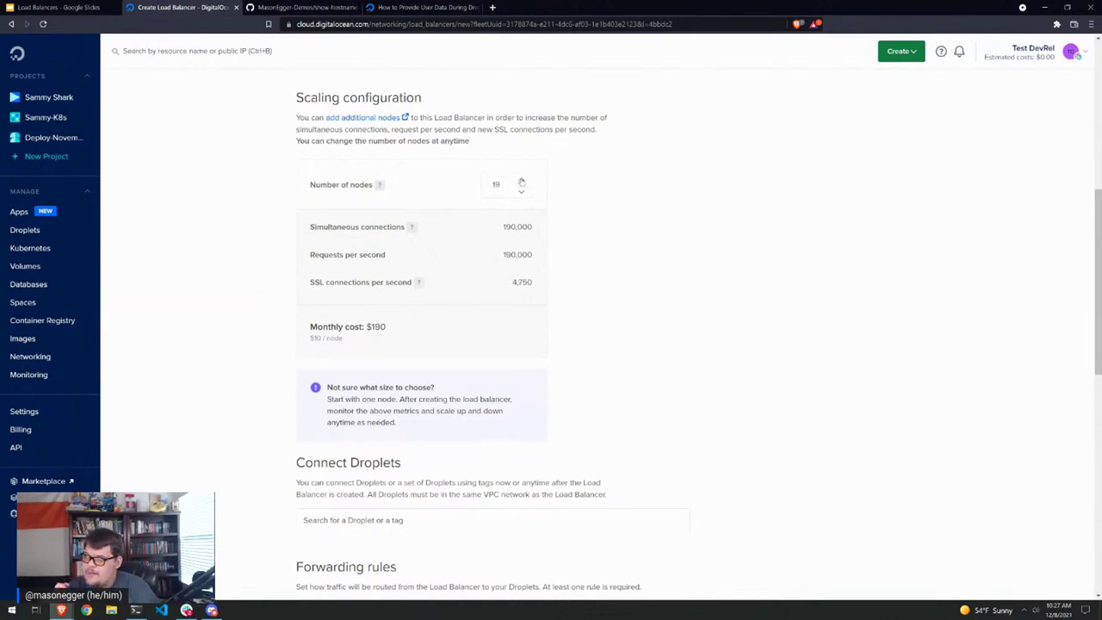
# Set the load balancer's number of nodes to 100 in the scaling configuration
pyautogui.click(521, 183)
pyautogui.click(521, 182)
pyautogui.doubleClick(495, 184)
pyautogui.write('2')
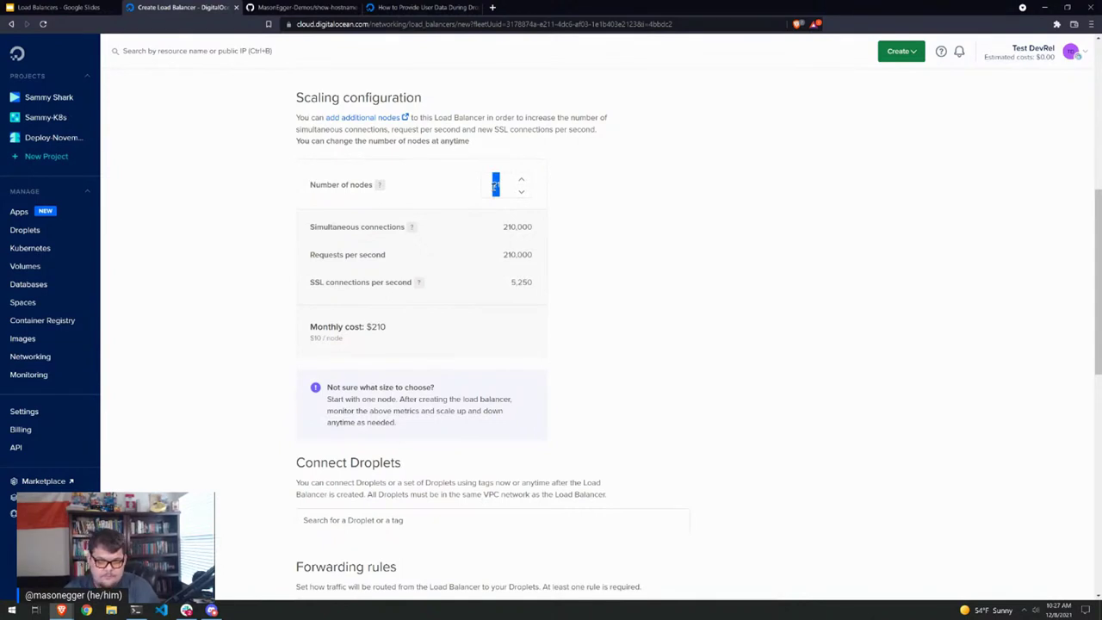
pyautogui.write('2')
pyautogui.press('BackSpace')
pyautogui.write('100')
pyautogui.click(691, 287)
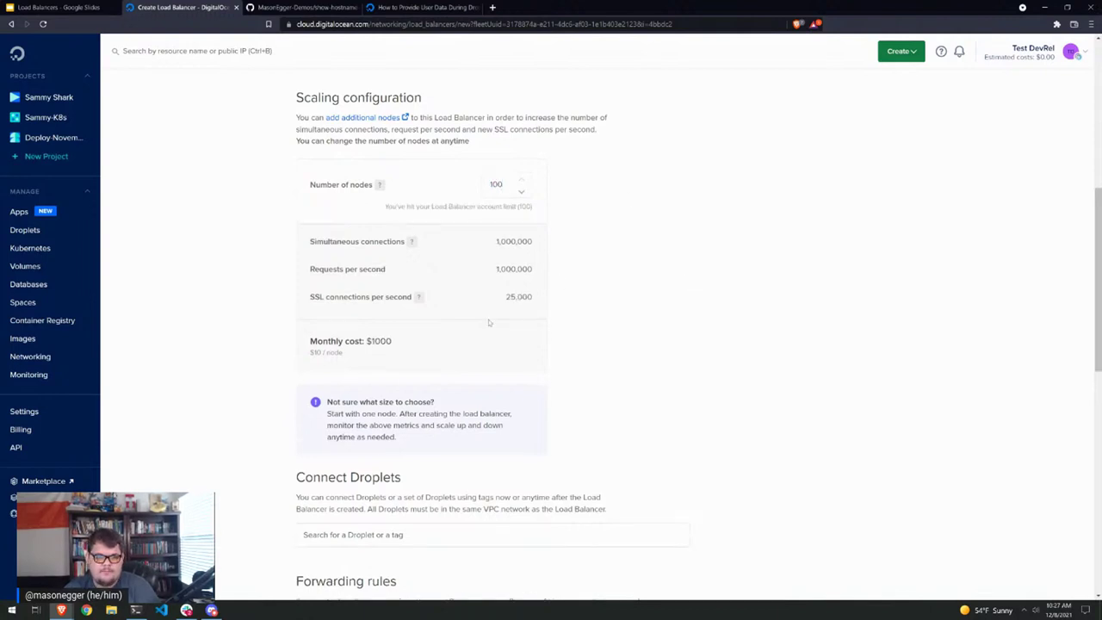
# Set the load balancer's number of nodes back to 1
pyautogui.doubleClick(495, 184)
pyautogui.write('10')
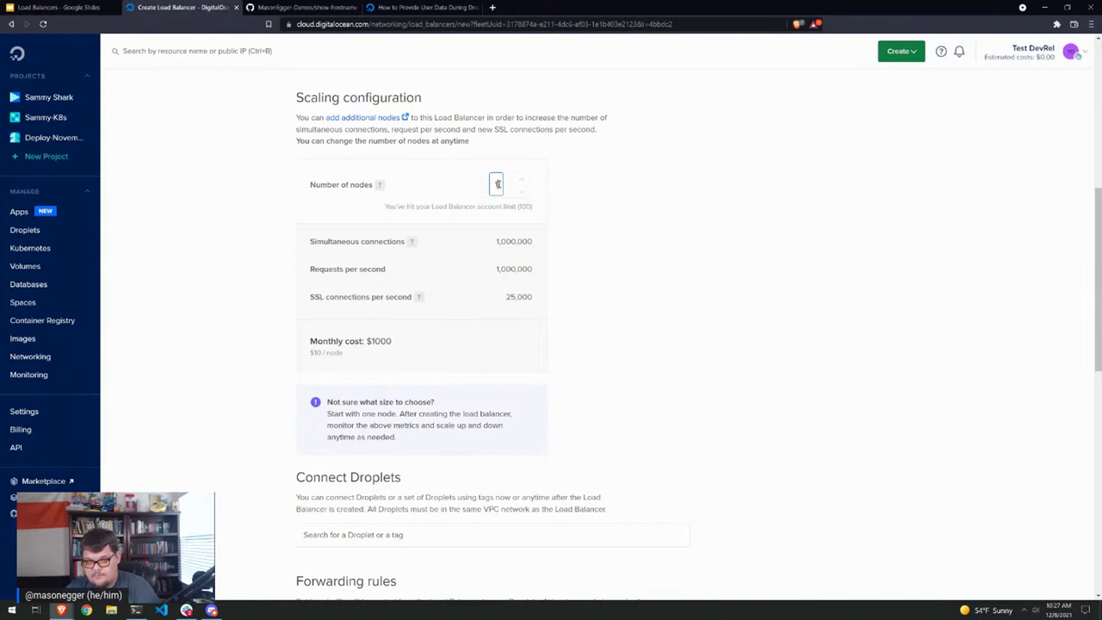
pyautogui.press('BackSpace')
pyautogui.press('BackSpace')
# Connect the Droplets tagged techtalk and create the load balancer with the default HTTP port 80 forwarding rule
pyautogui.scroll(-1, 642, 316)
pyautogui.scroll(-3, 642, 316)
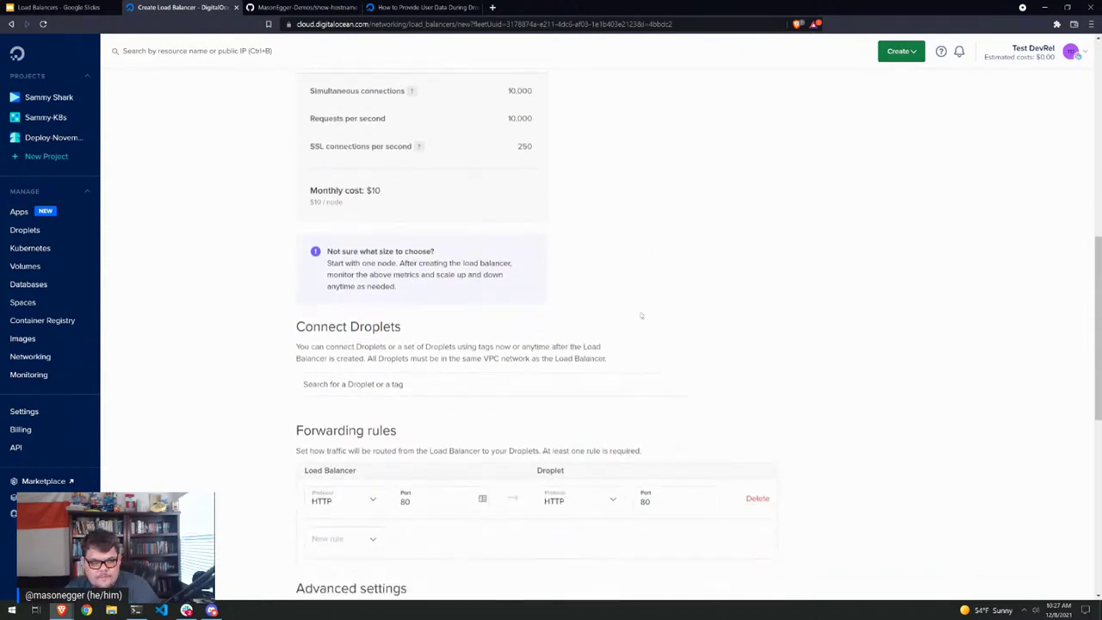
pyautogui.click(487, 283)
pyautogui.write('tech')
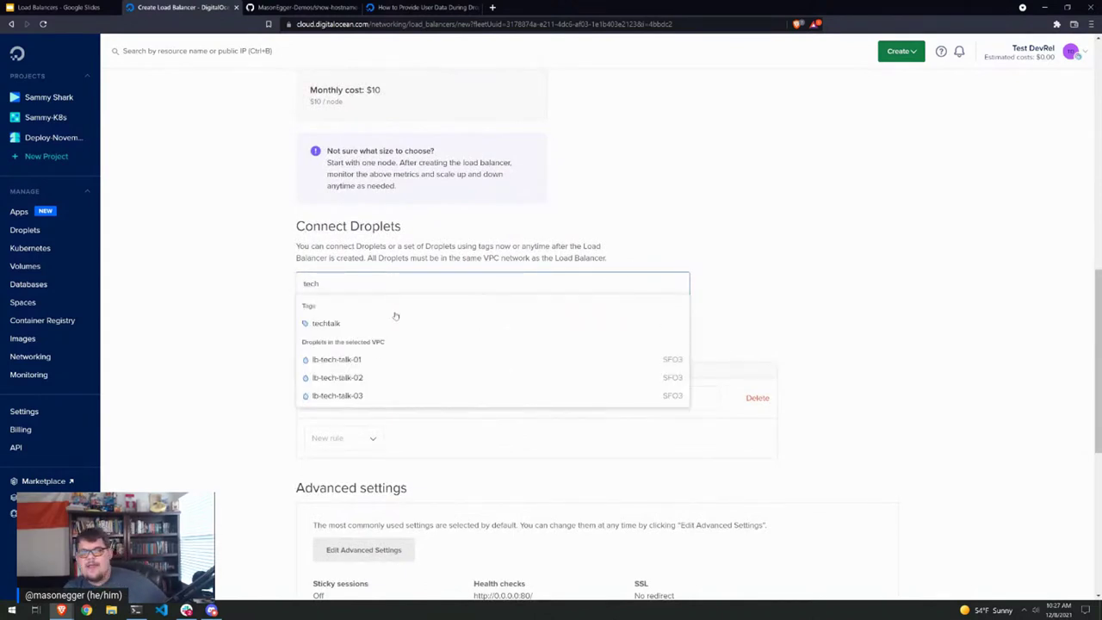
pyautogui.click(326, 323)
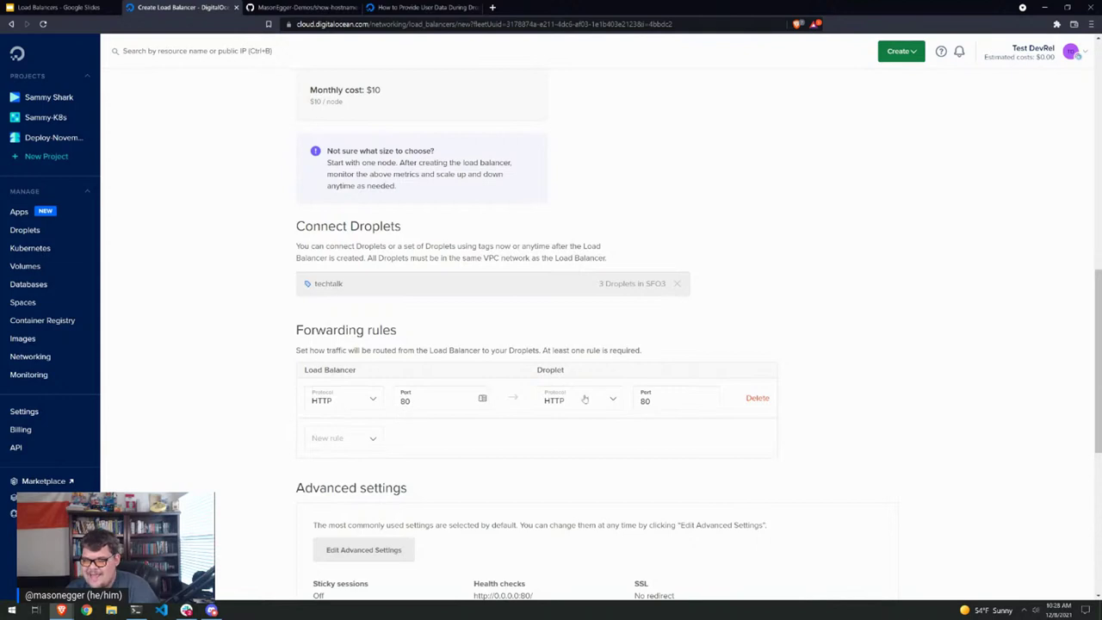
pyautogui.scroll(-4, 726, 401)
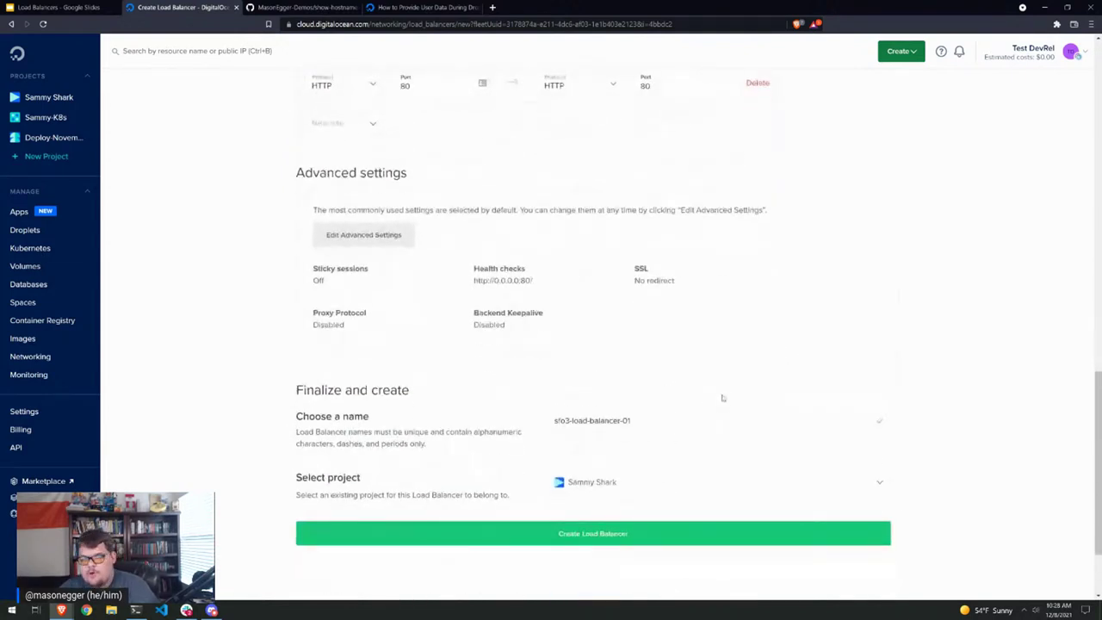
pyautogui.click(618, 533)
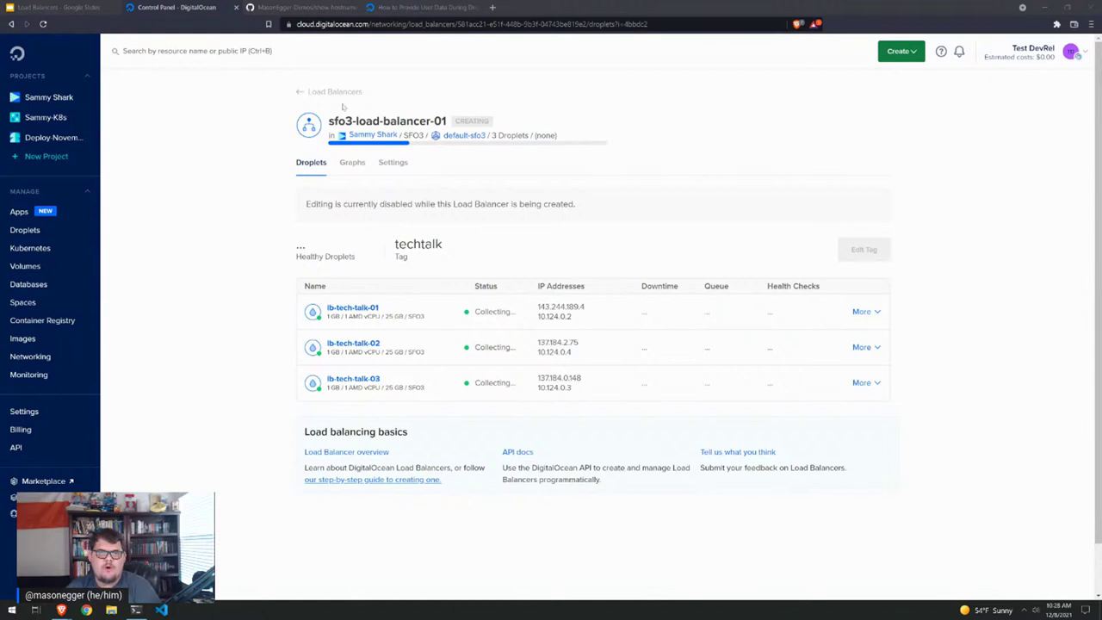
# Switch to the Load Balancers slide deck and review the Droplets demo outline
pyautogui.click(297, 8)
pyautogui.click(175, 7)
pyautogui.click(88, 7)
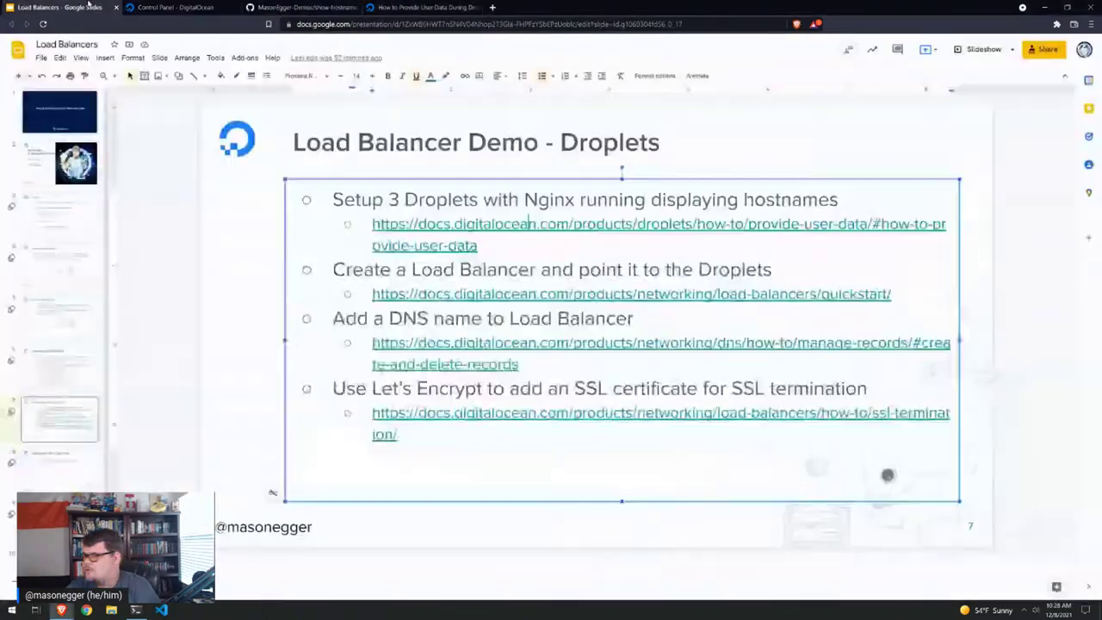
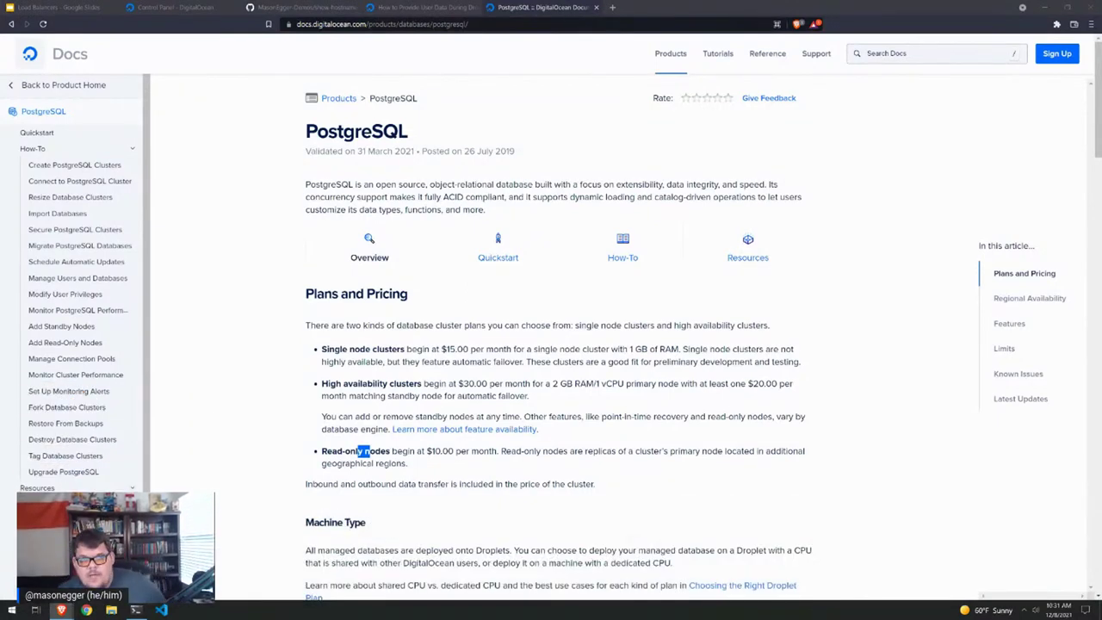
# Get the IP address of sfo3-load-balancer-01 from the control panel and open 164.90.246.116 in a new tab
pyautogui.click(430, 7)
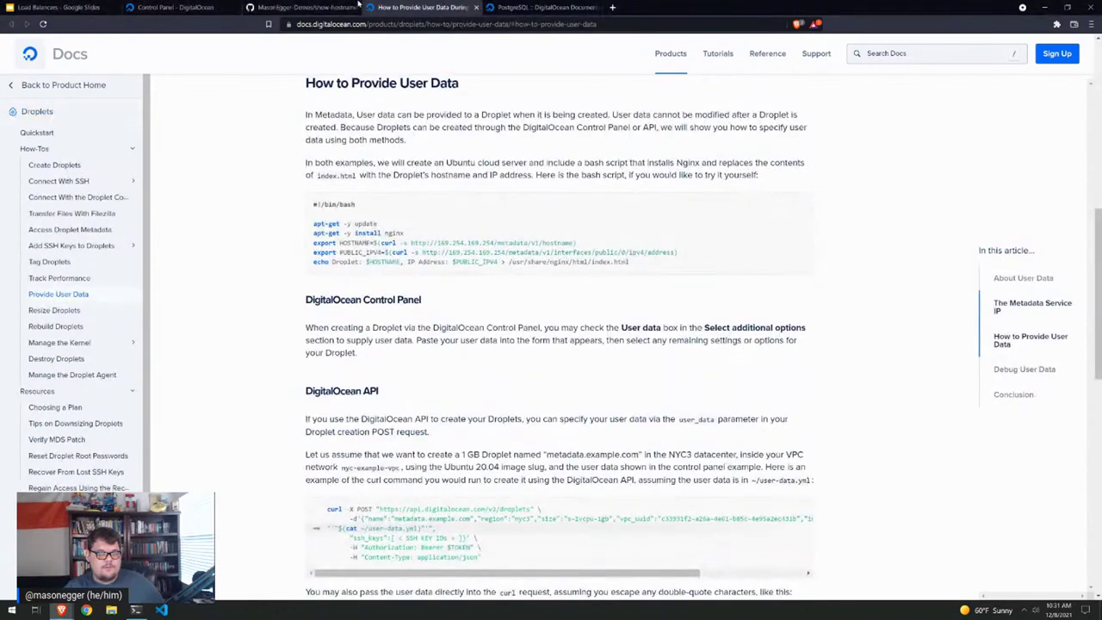
pyautogui.click(301, 7)
pyautogui.click(176, 7)
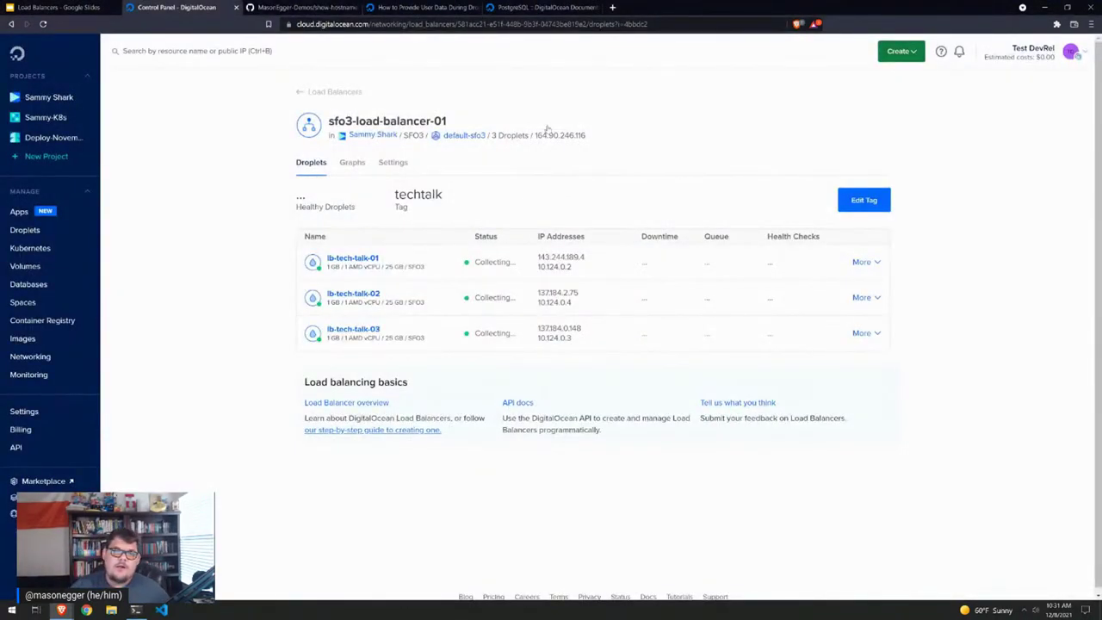
pyautogui.moveTo(585, 138)
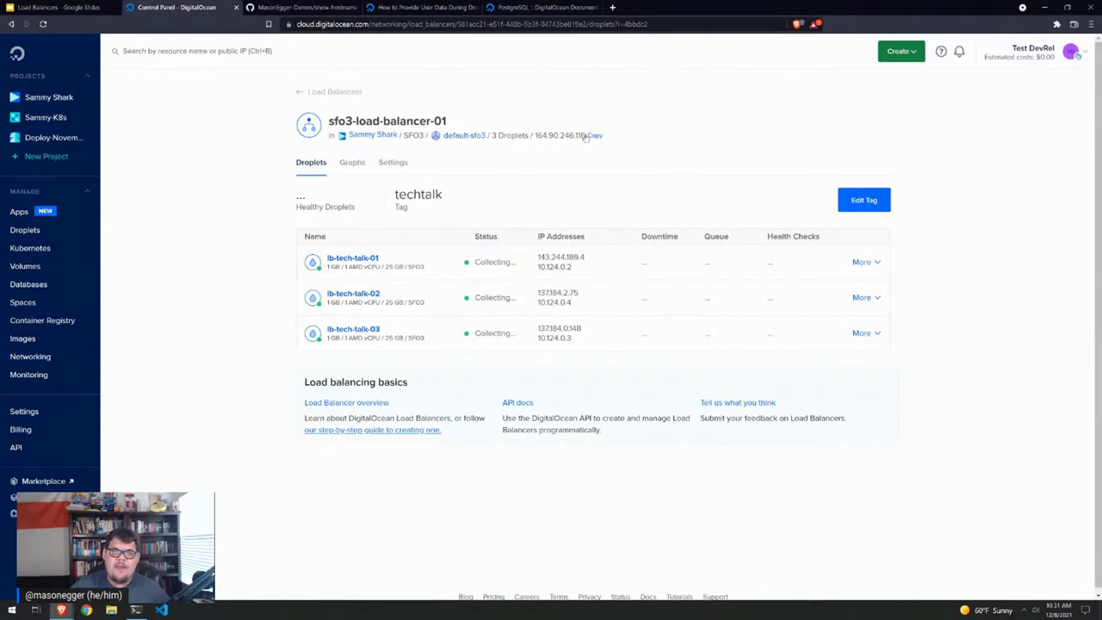
pyautogui.click(612, 9)
pyautogui.write('164.90.246.116')
pyautogui.press('Return')
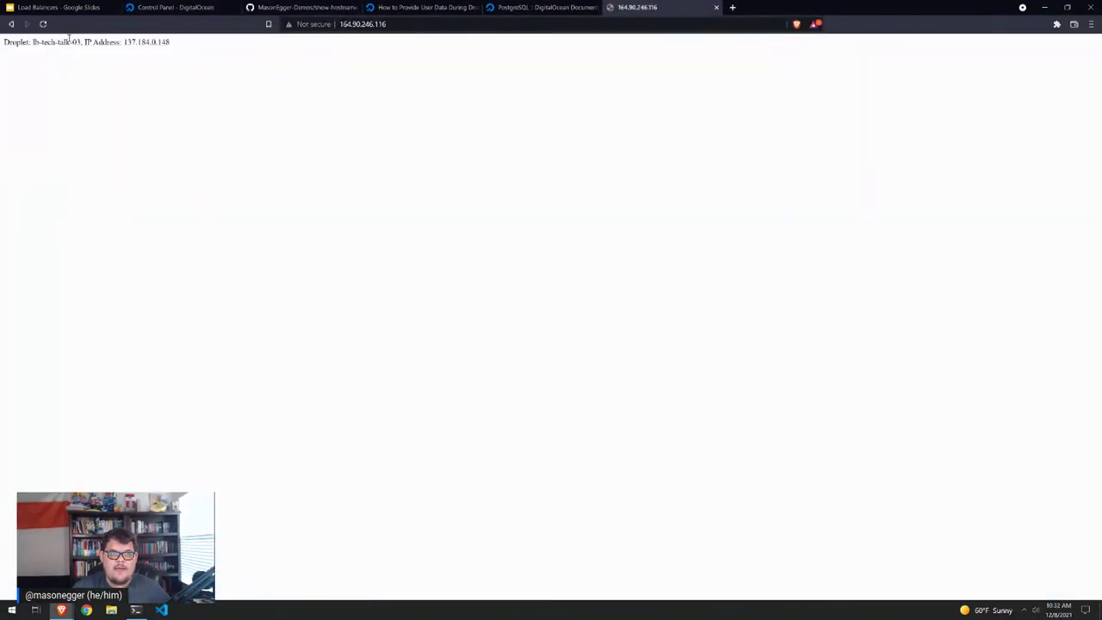
# Enlarge the page served at 164.90.246.116 and reload it repeatedly to check which Droplet answers each request
pyautogui.hotkey('ctrl', '+')
pyautogui.hotkey('ctrl', '+')
pyautogui.hotkey('ctrl', '+')
pyautogui.hotkey('ctrl', '+')
pyautogui.hotkey('ctrl', '+')
pyautogui.hotkey('ctrl', '+')
pyautogui.hotkey('ctrl', '+')
pyautogui.hotkey('ctrl', '+')
pyautogui.hotkey('ctrl', '+')
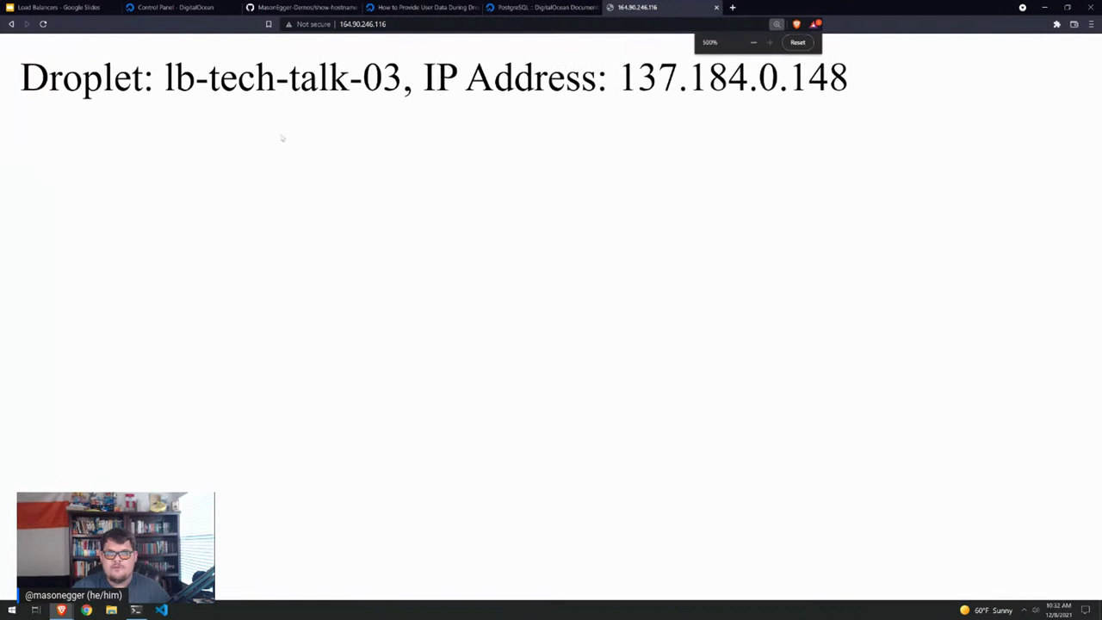
pyautogui.click(44, 25)
pyautogui.click(44, 25)
pyautogui.press('F5')
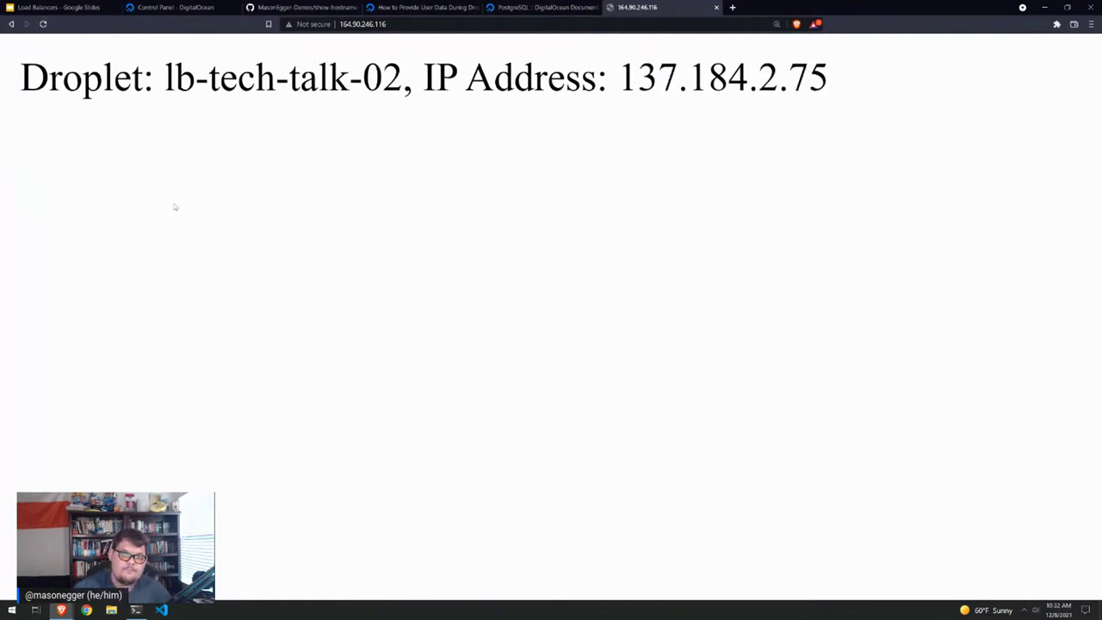
pyautogui.press('F5')
pyautogui.press('F5')
pyautogui.press('F5')
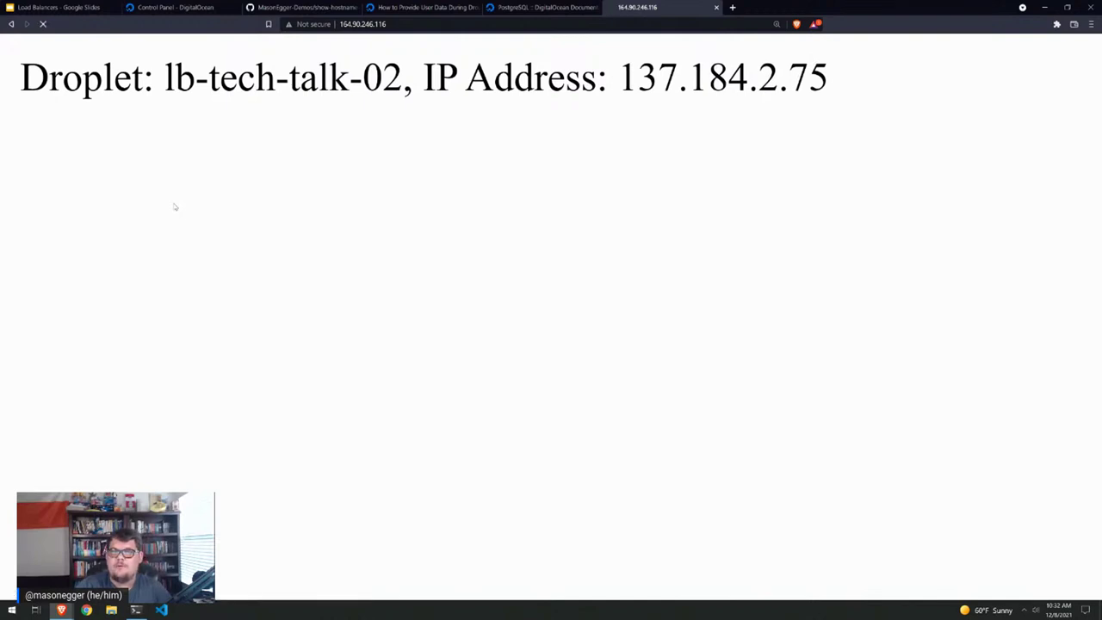
pyautogui.press('F5')
pyautogui.press('F5')
pyautogui.press('F5')
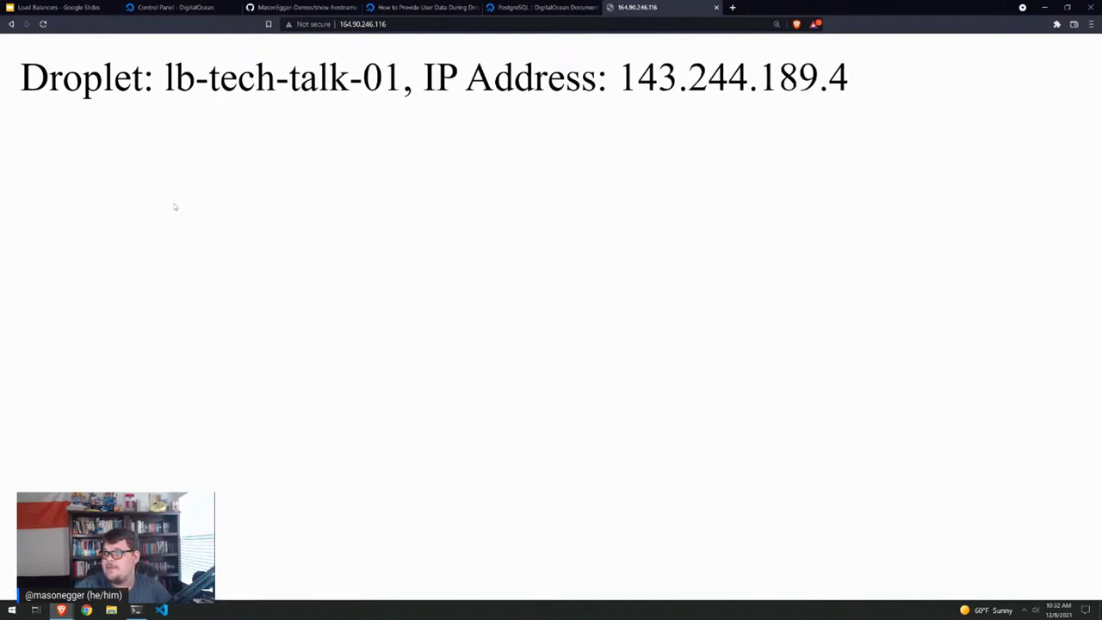
pyautogui.press('F5')
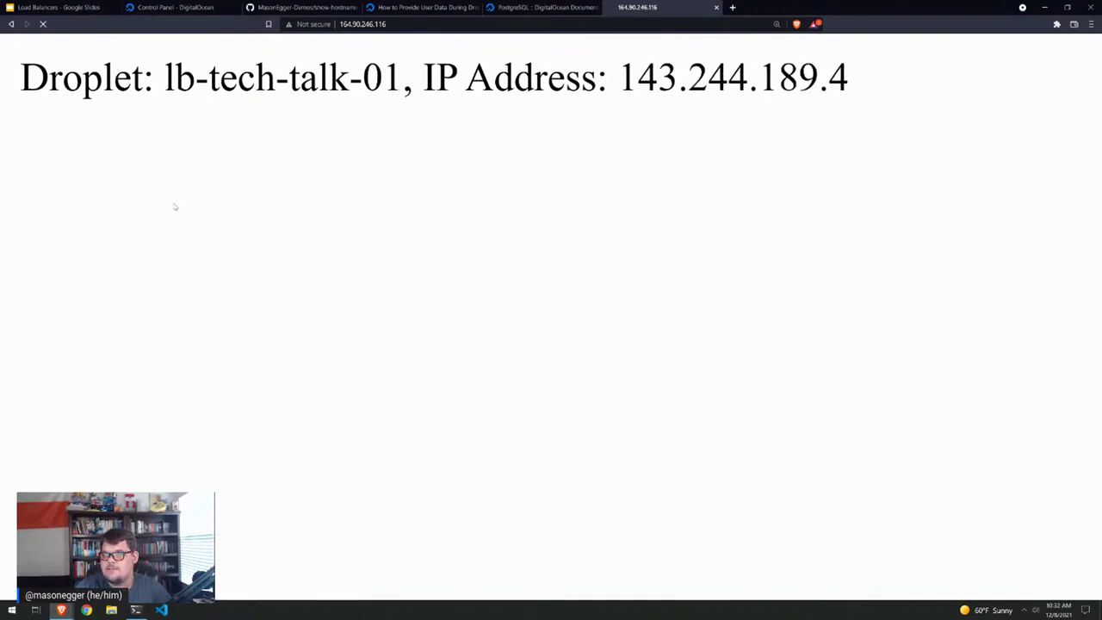
pyautogui.press('F5')
pyautogui.press('F5')
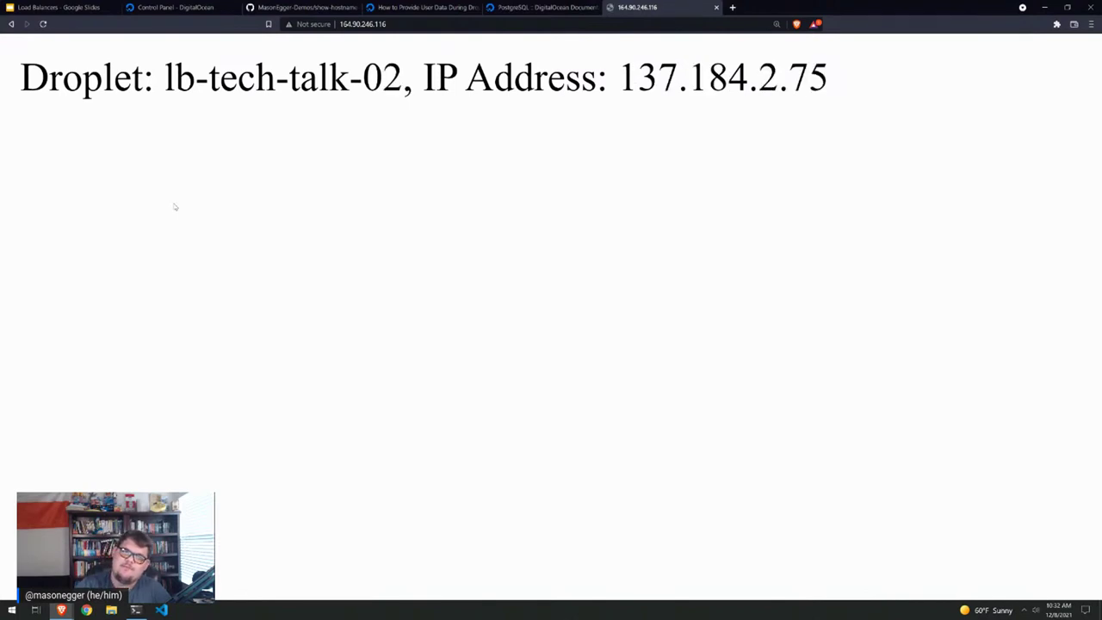
pyautogui.press('F5')
pyautogui.press('F5')
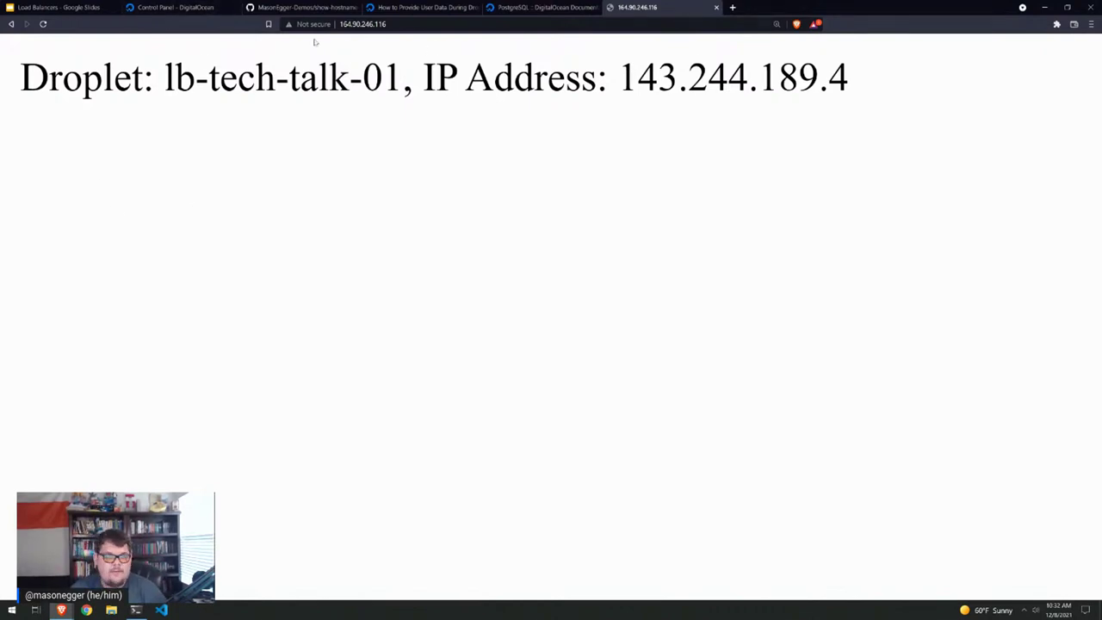
# Return to the DigitalOcean control panel and open the sammy.cloud domain from the Sammy Shark project
pyautogui.click(539, 10)
pyautogui.click(402, 7)
pyautogui.click(310, 8)
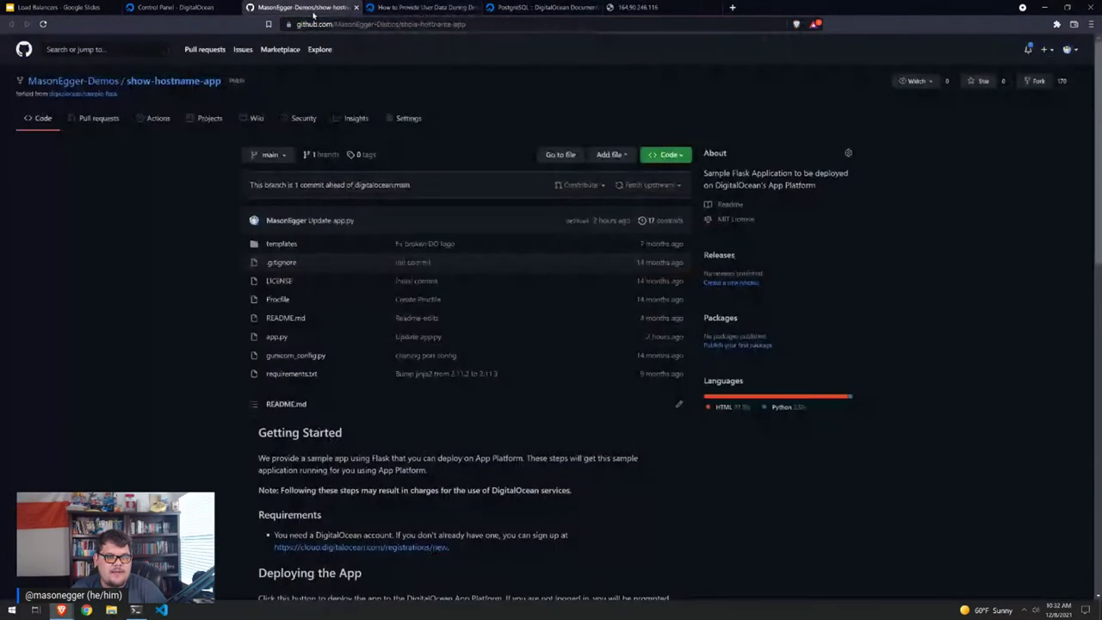
pyautogui.click(179, 7)
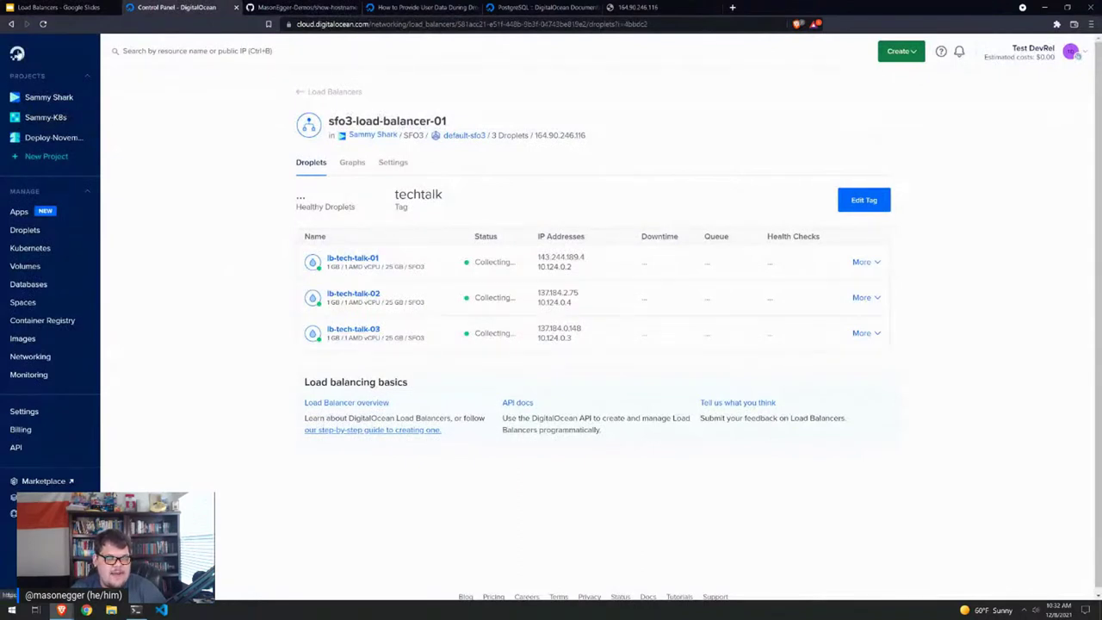
pyautogui.click(17, 54)
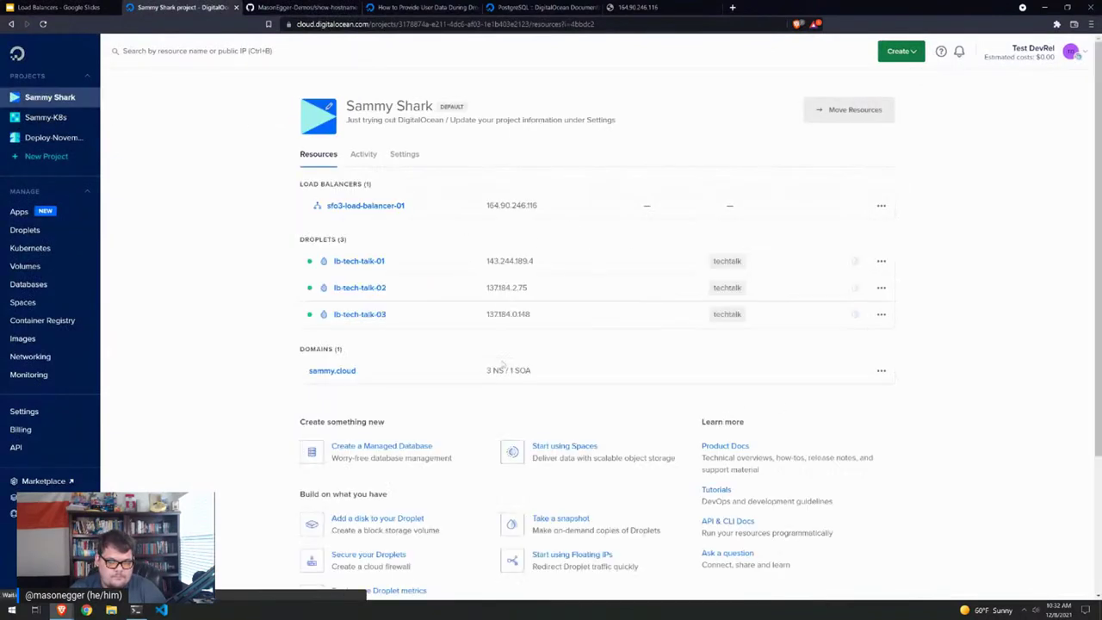
pyautogui.click(335, 370)
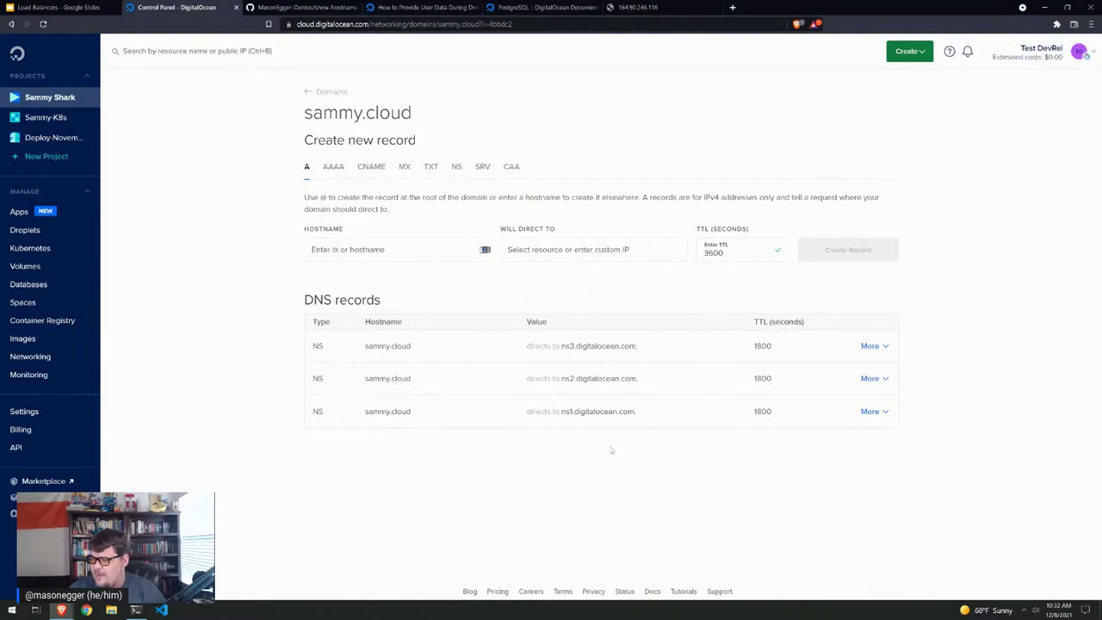
# Create an A record with hostname techtalk on sammy.cloud that directs to sfo3-load-balancer-01
pyautogui.click(356, 247)
pyautogui.write('techtalk')
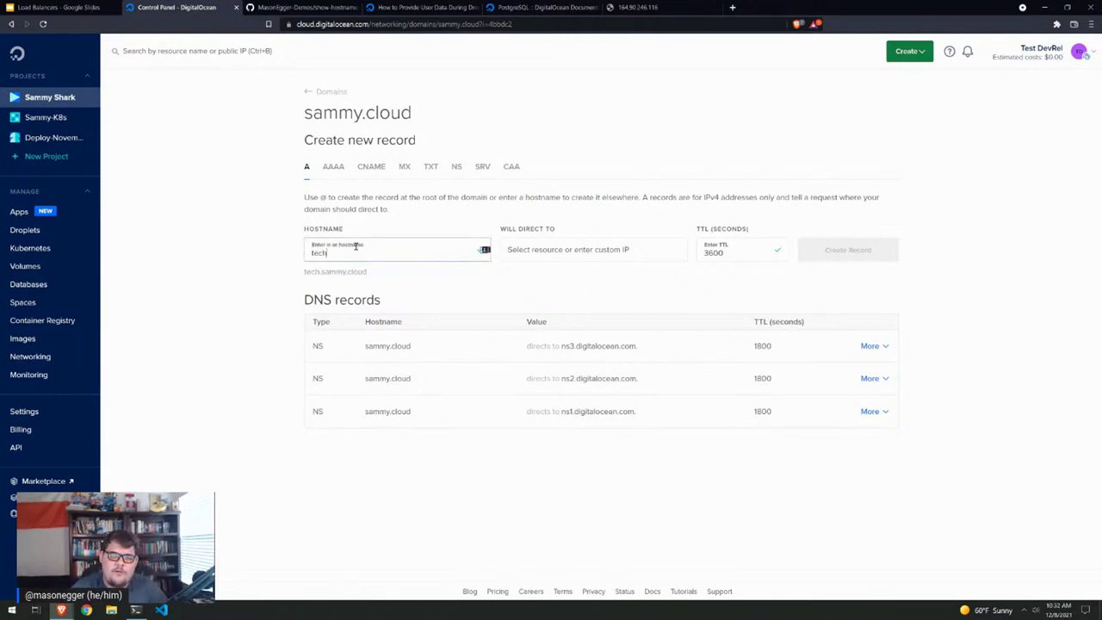
pyautogui.click(509, 251)
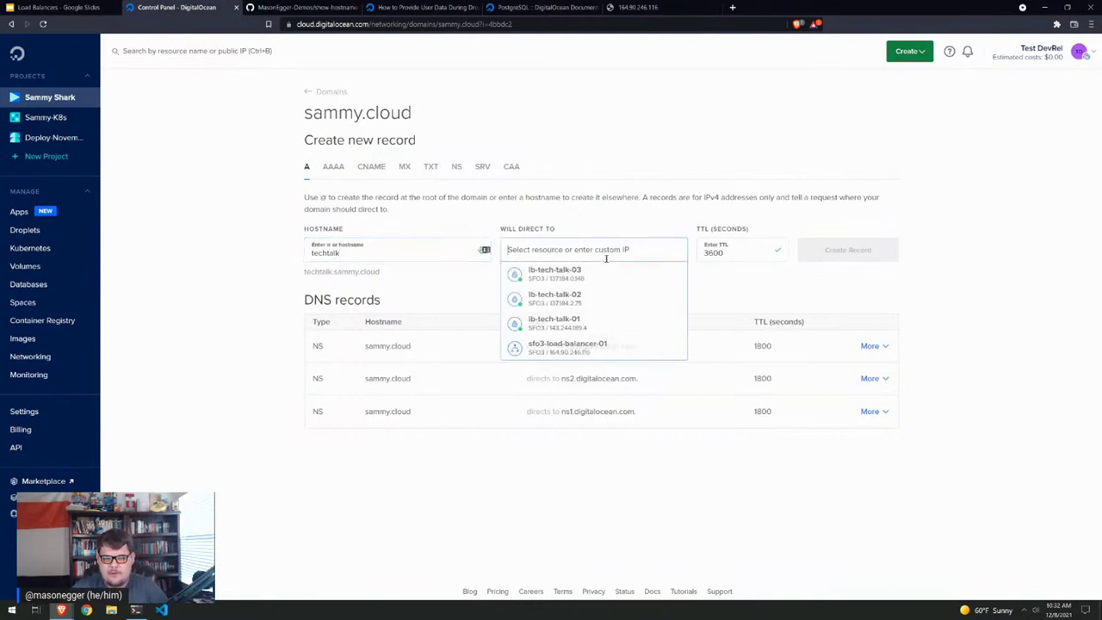
pyautogui.click(568, 345)
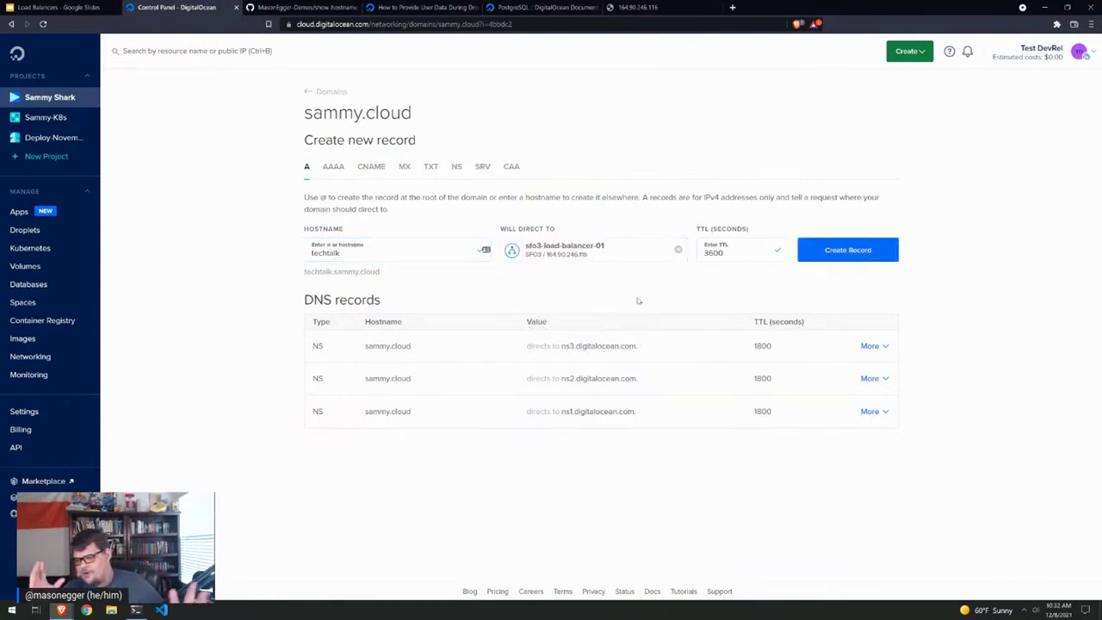
pyautogui.click(859, 250)
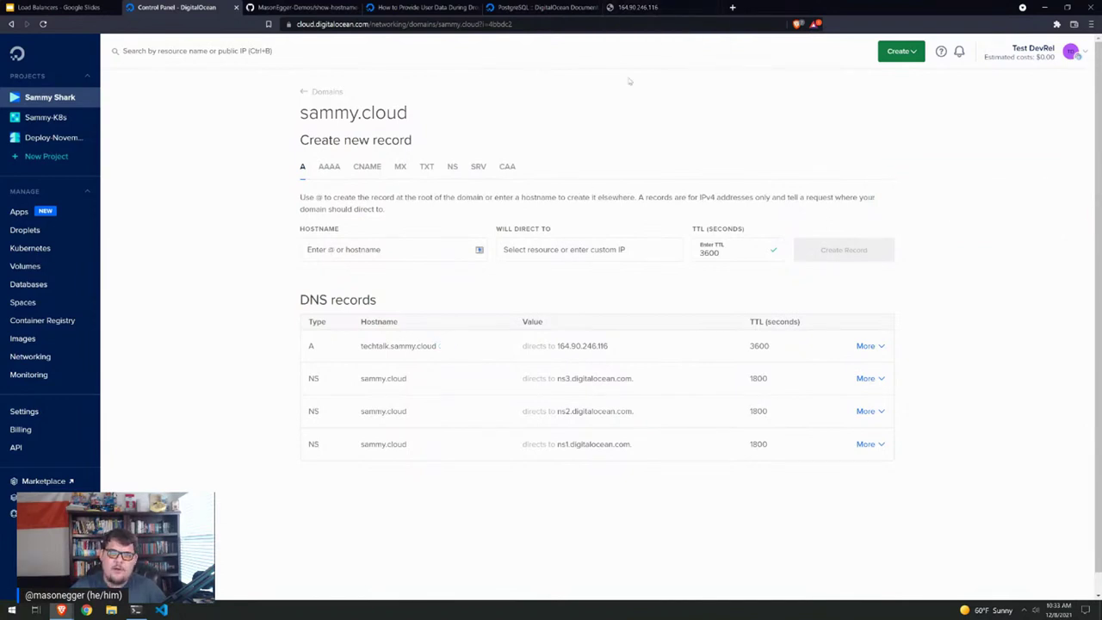
# Open techtalk.sammy.cloud in the tab showing the load balancer's page
pyautogui.click(637, 7)
pyautogui.click(642, 24)
pyautogui.write('techtalk.sammy.cloud')
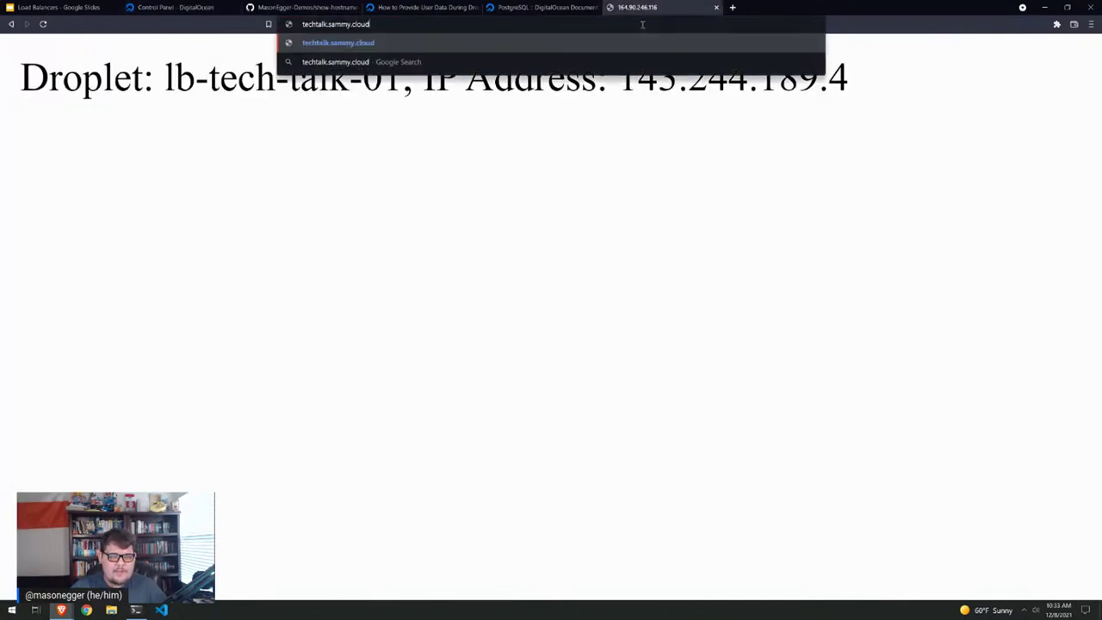
pyautogui.press('Return')
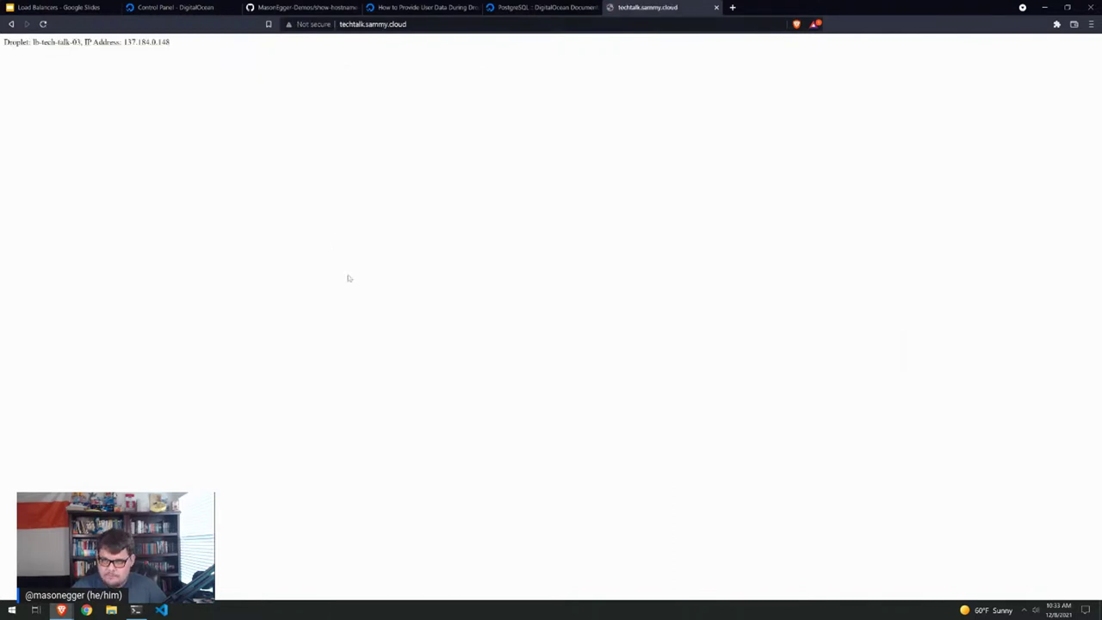
# Enlarge and repeatedly reload techtalk.sammy.cloud to check which Droplet answers, and return to the domain's DNS records
pyautogui.hotkey('ctrl', '+')
pyautogui.hotkey('ctrl', '+')
pyautogui.hotkey('ctrl', '+')
pyautogui.hotkey('ctrl', '+')
pyautogui.hotkey('ctrl', '+')
pyautogui.hotkey('ctrl', '+')
pyautogui.hotkey('ctrl', '+')
pyautogui.hotkey('ctrl', '+')
pyautogui.hotkey('ctrl', '+')
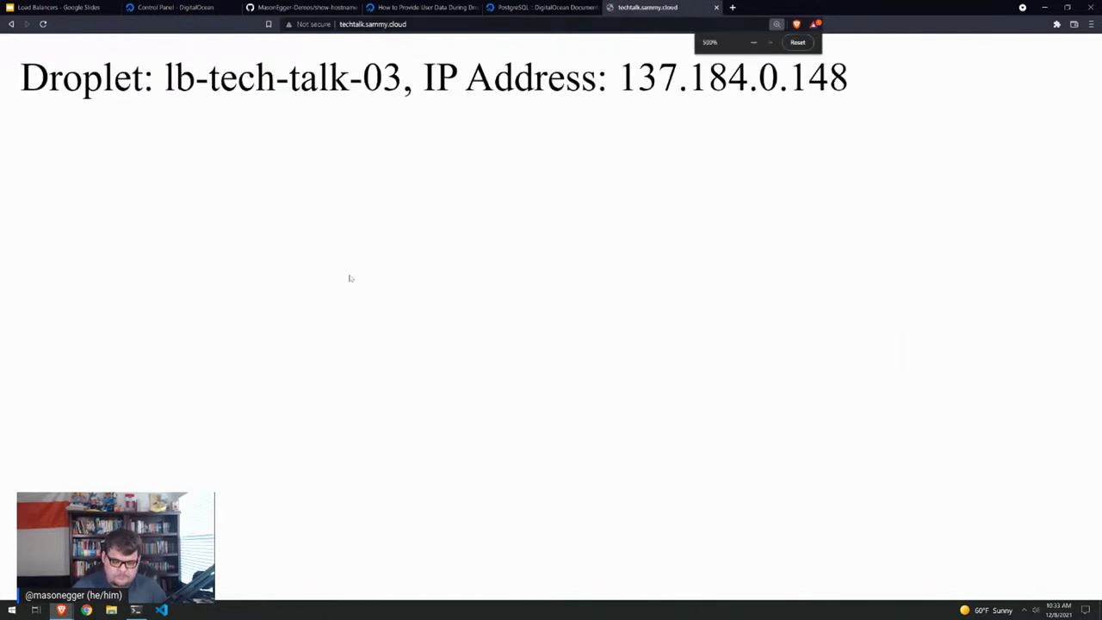
pyautogui.press('F5')
pyautogui.press('F5')
pyautogui.press('F5')
pyautogui.press('F5')
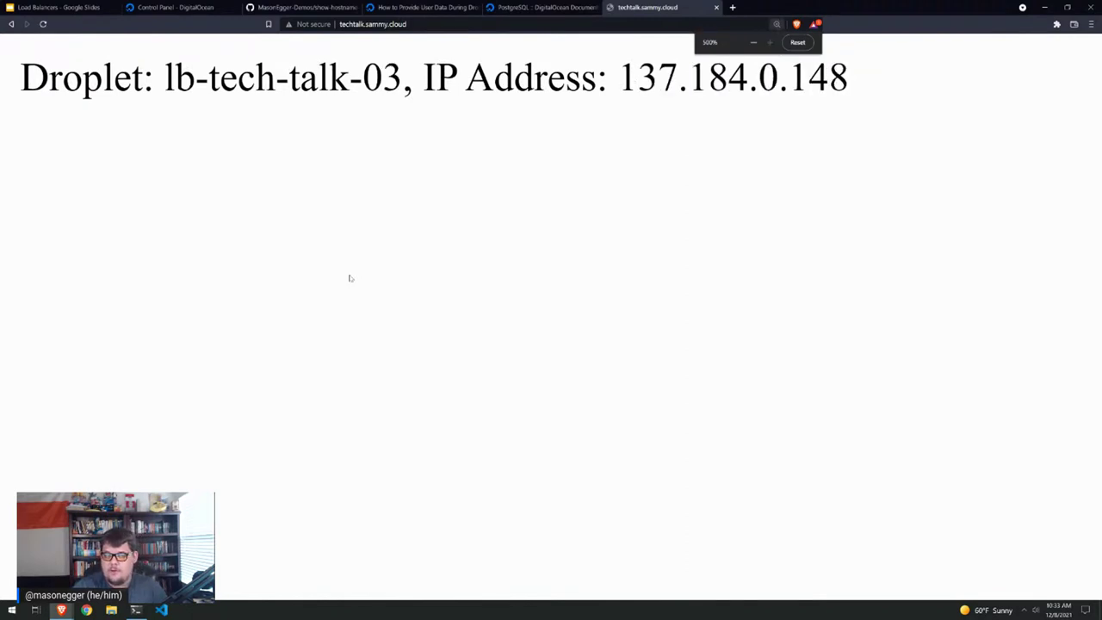
pyautogui.press('F5')
pyautogui.press('F5')
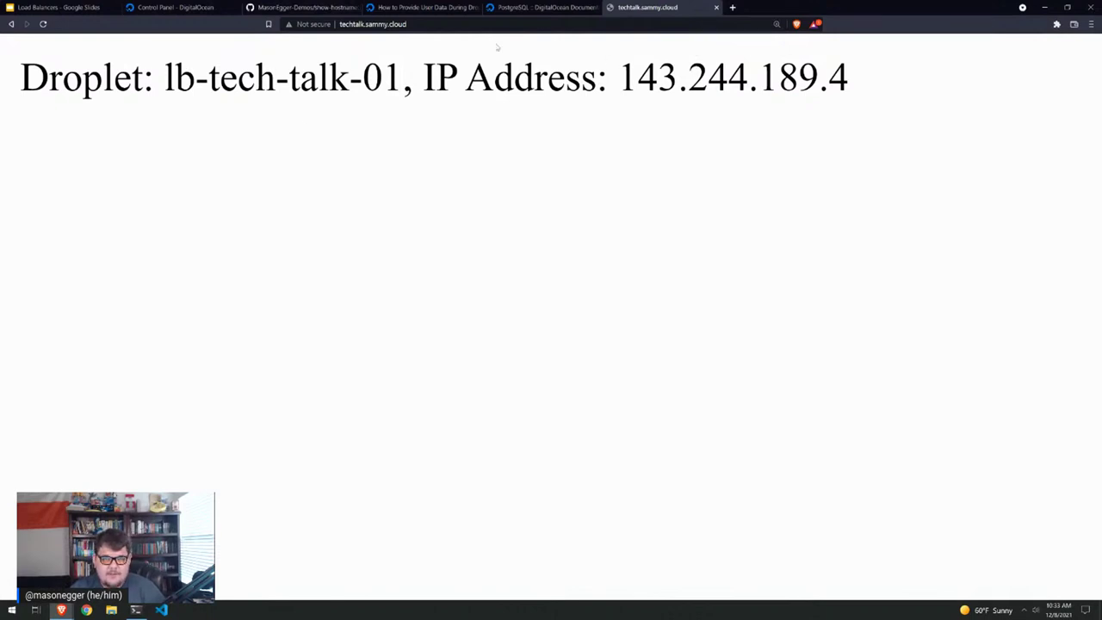
pyautogui.click(204, 7)
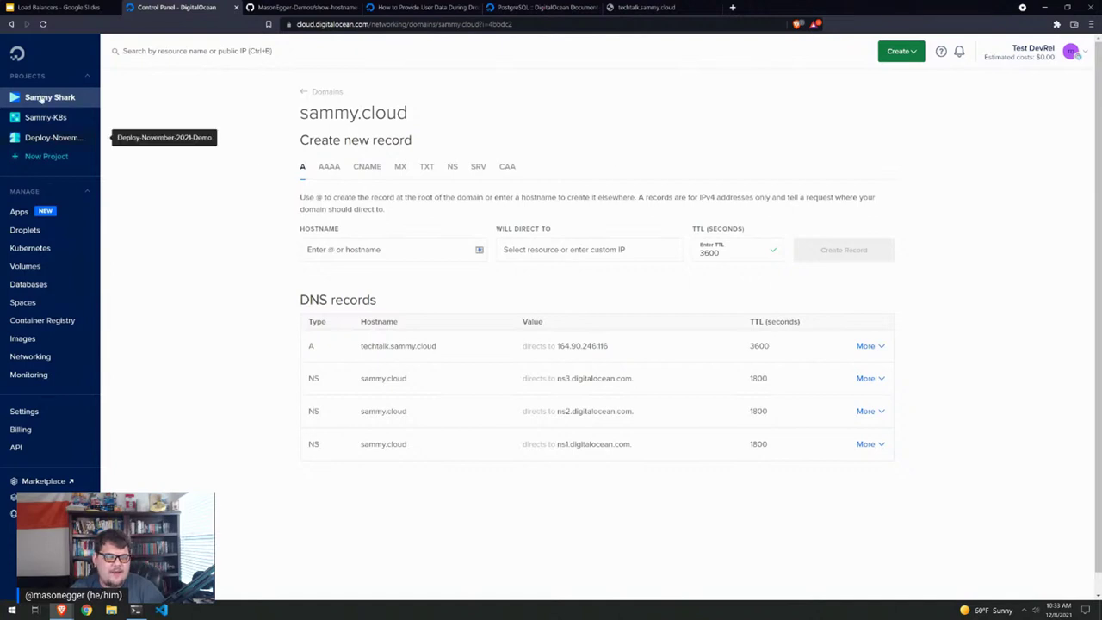
# Open the settings of sfo3-load-balancer-01 from the Sammy Shark project and review its configuration
pyautogui.click(19, 60)
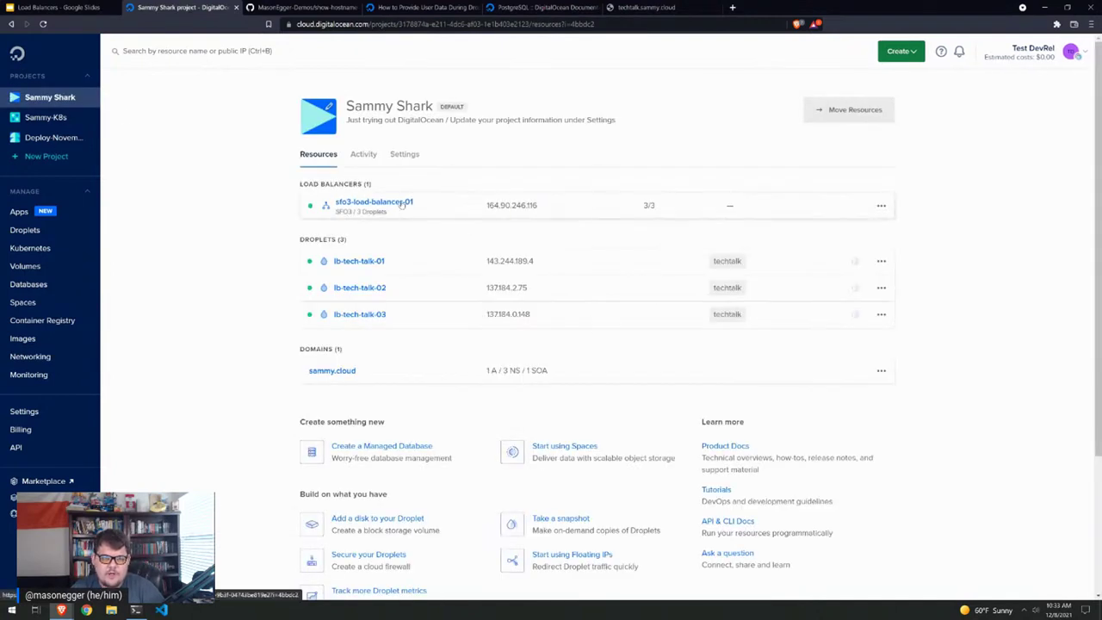
pyautogui.click(401, 204)
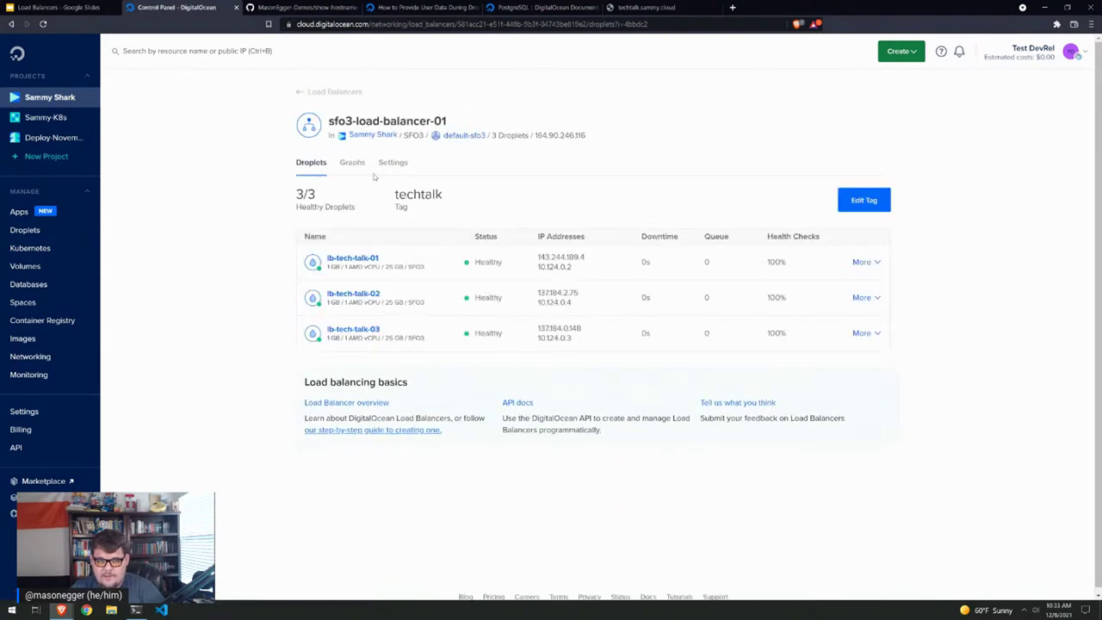
pyautogui.click(389, 166)
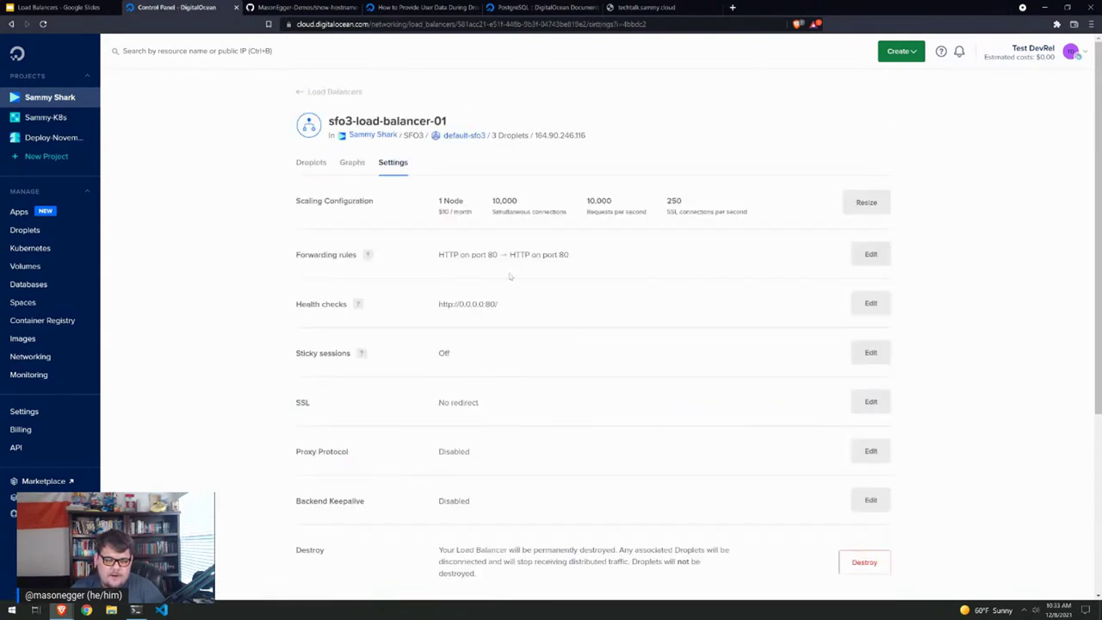
pyautogui.scroll(-1, 505, 309)
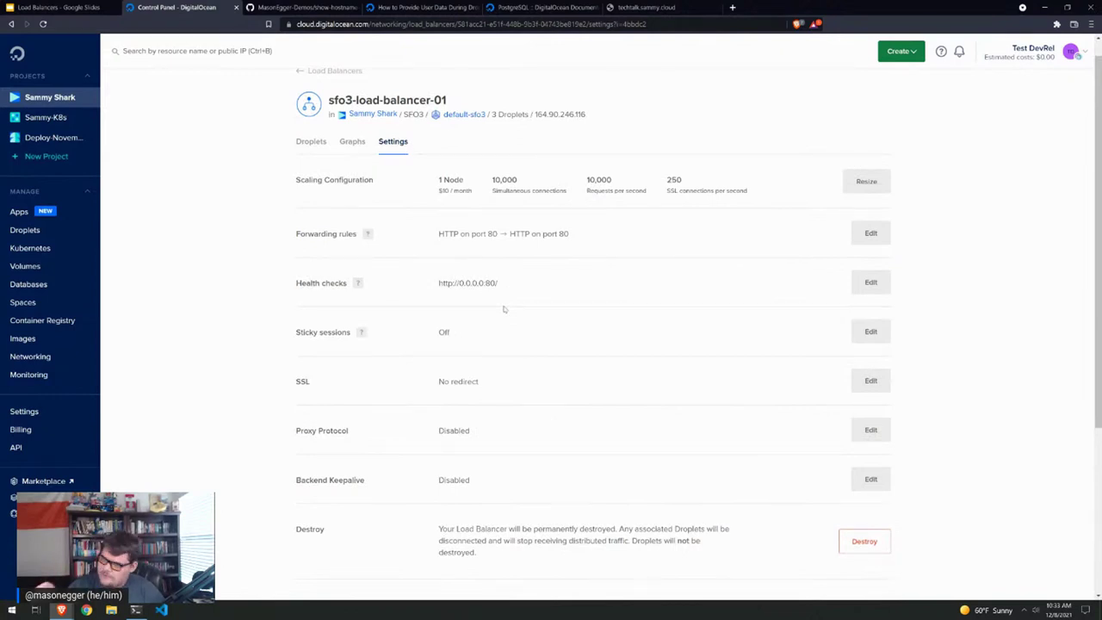
pyautogui.scroll(-1, 504, 309)
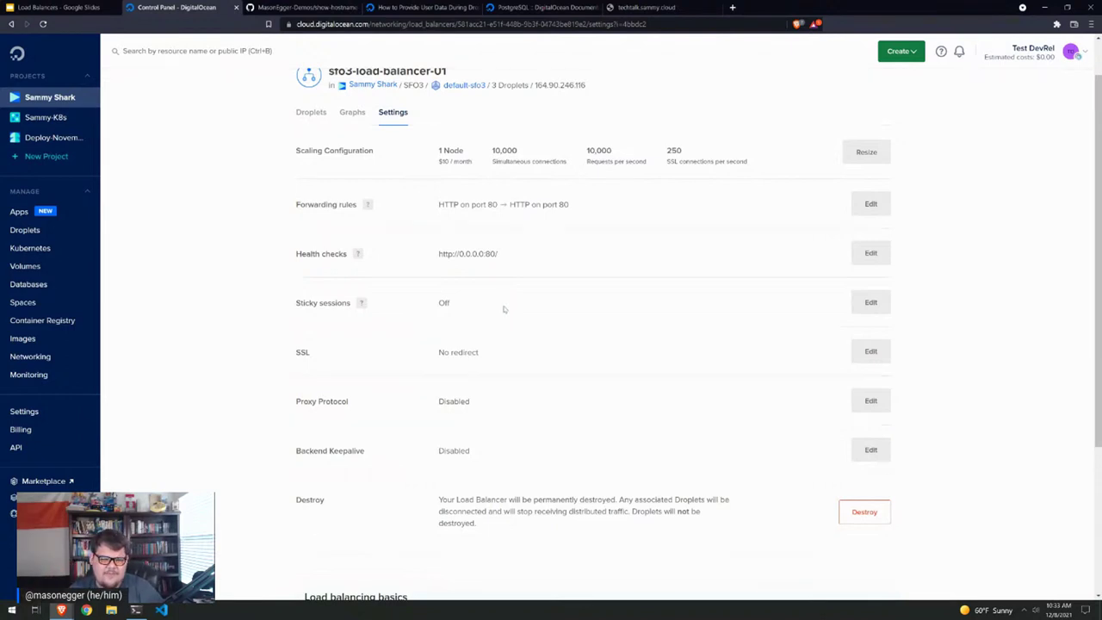
# Edit the forwarding rule so the load balancer side uses the HTTPS protocol on port 443
pyautogui.click(870, 204)
pyautogui.click(520, 235)
pyautogui.press('Down')
pyautogui.press('Down')
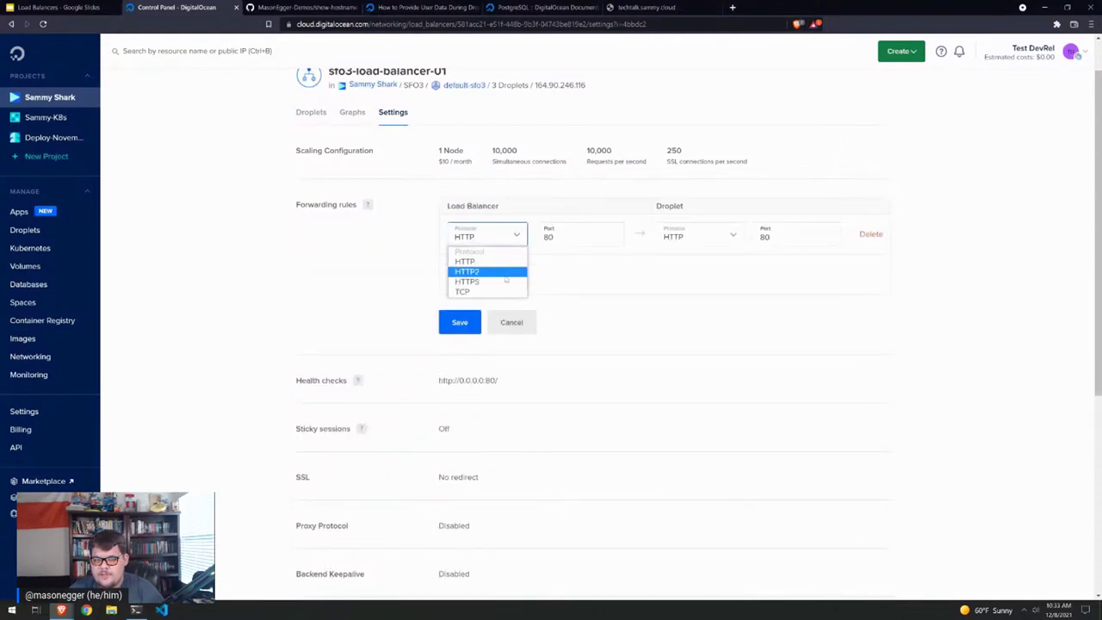
pyautogui.press('Return')
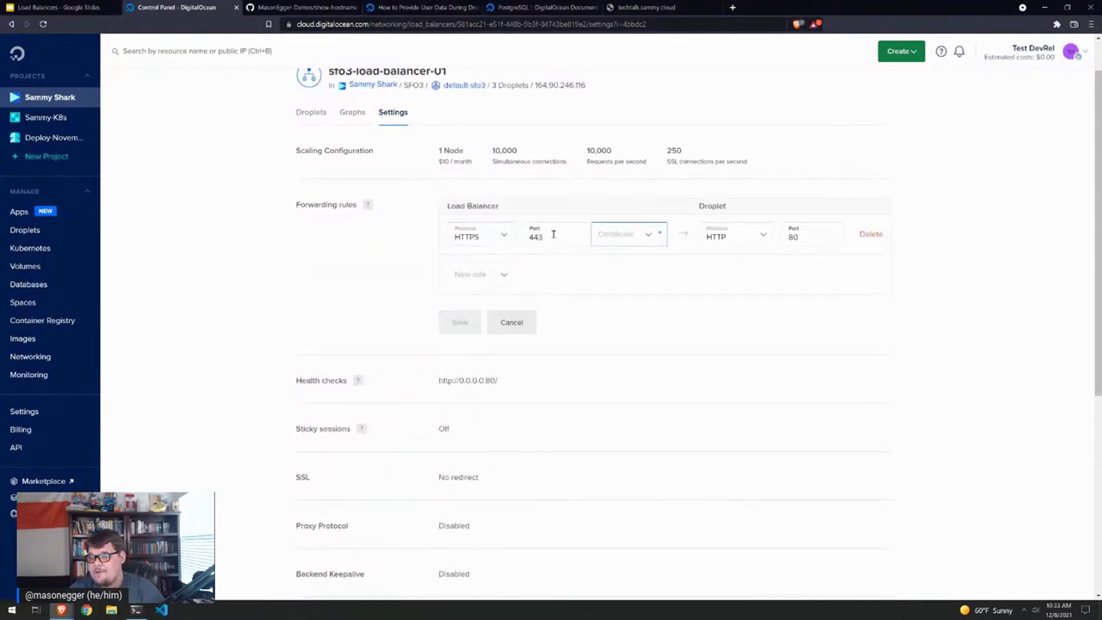
# Start a new Let's Encrypt certificate for the HTTPS rule and choose the domain sammy.cloud
pyautogui.click(648, 237)
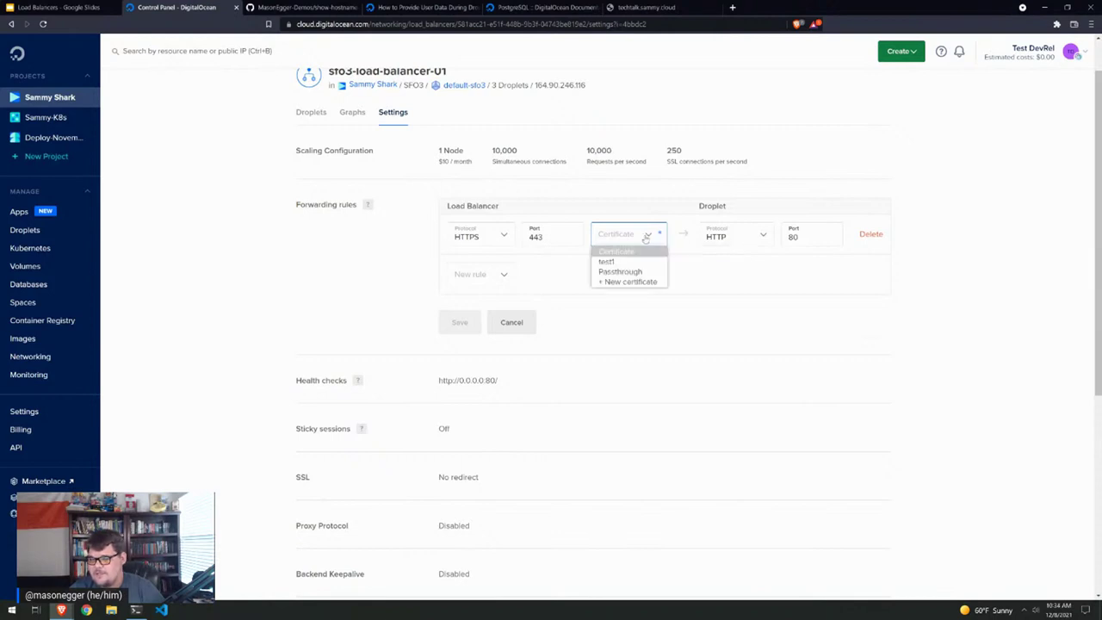
pyautogui.click(616, 282)
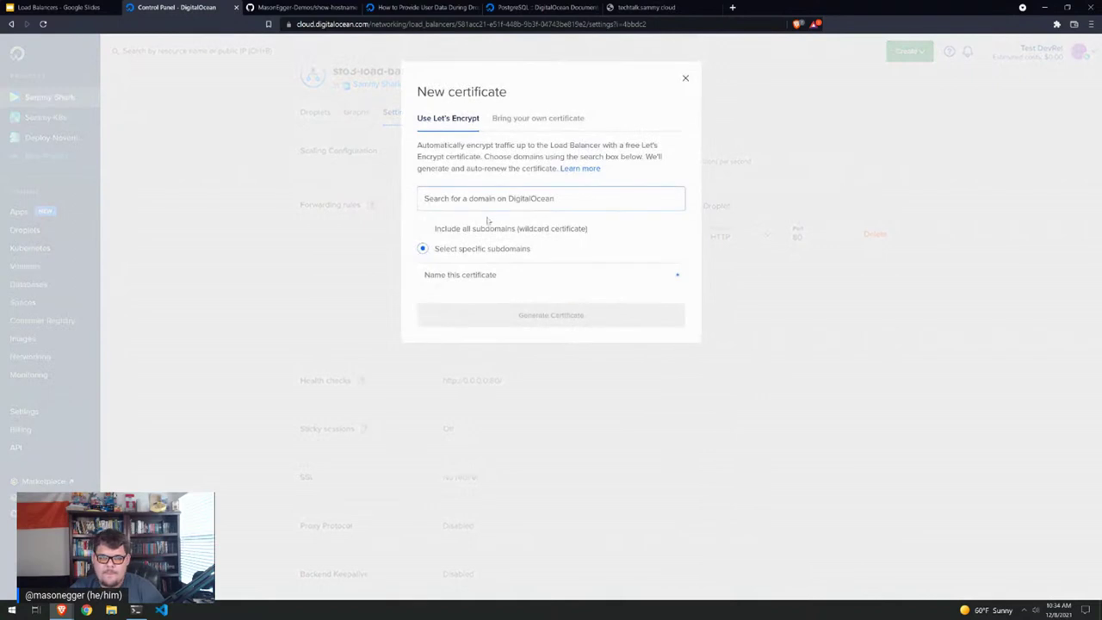
pyautogui.click(497, 201)
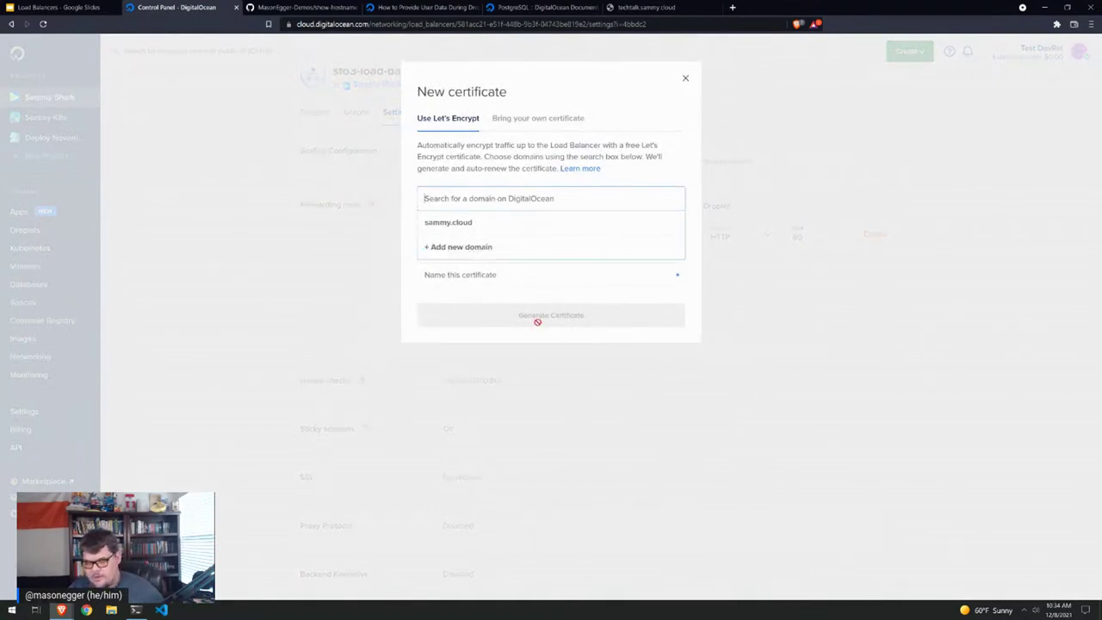
pyautogui.click(526, 226)
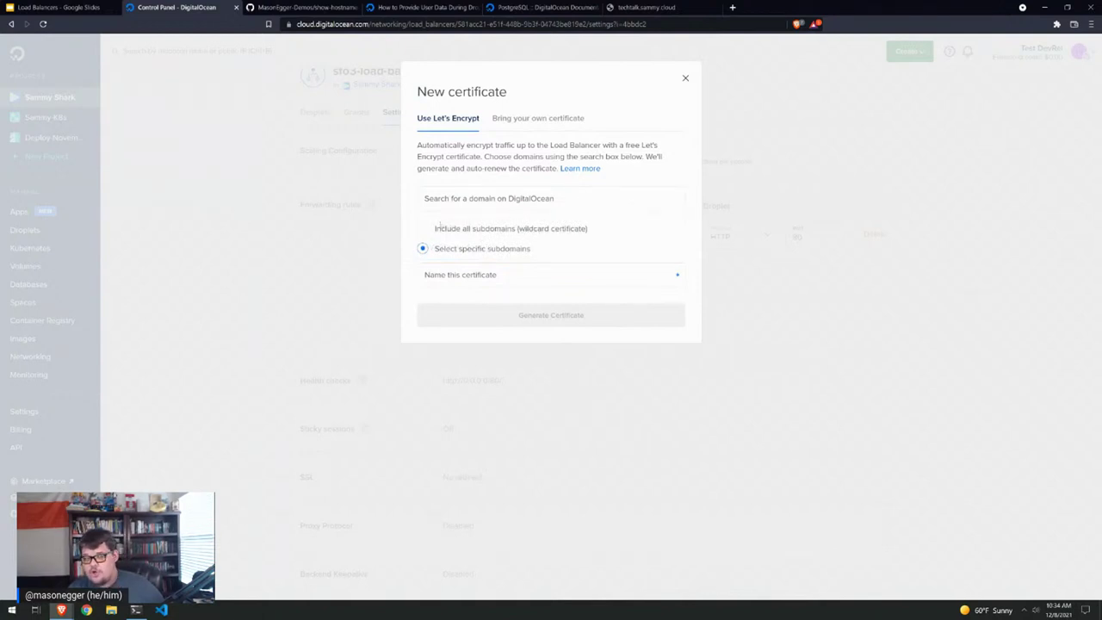
pyautogui.click(433, 228)
pyautogui.click(568, 199)
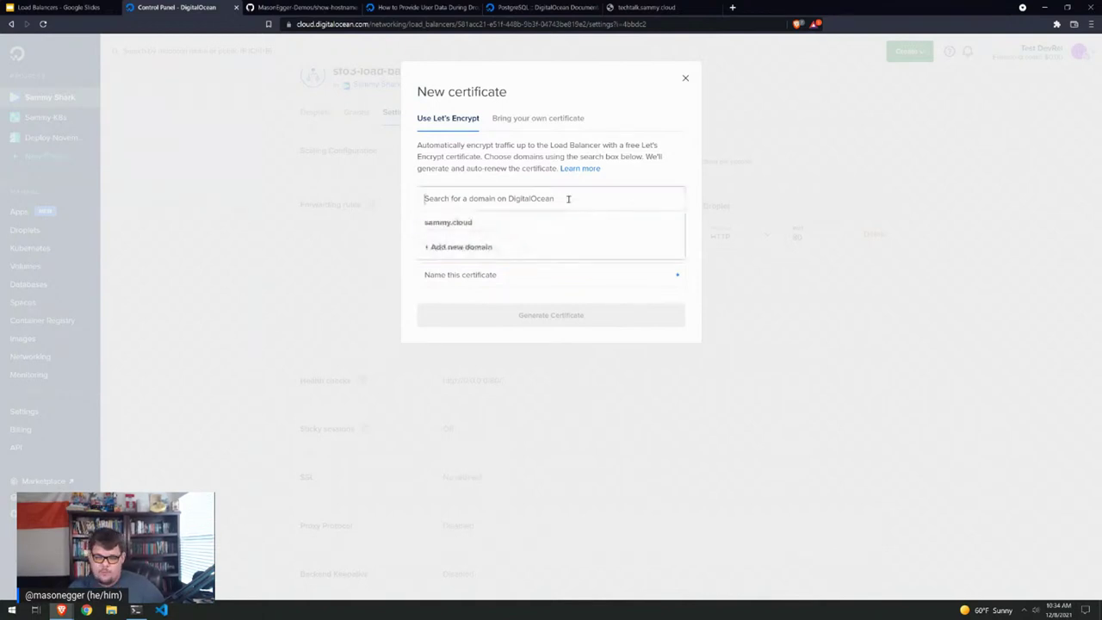
pyautogui.click(544, 226)
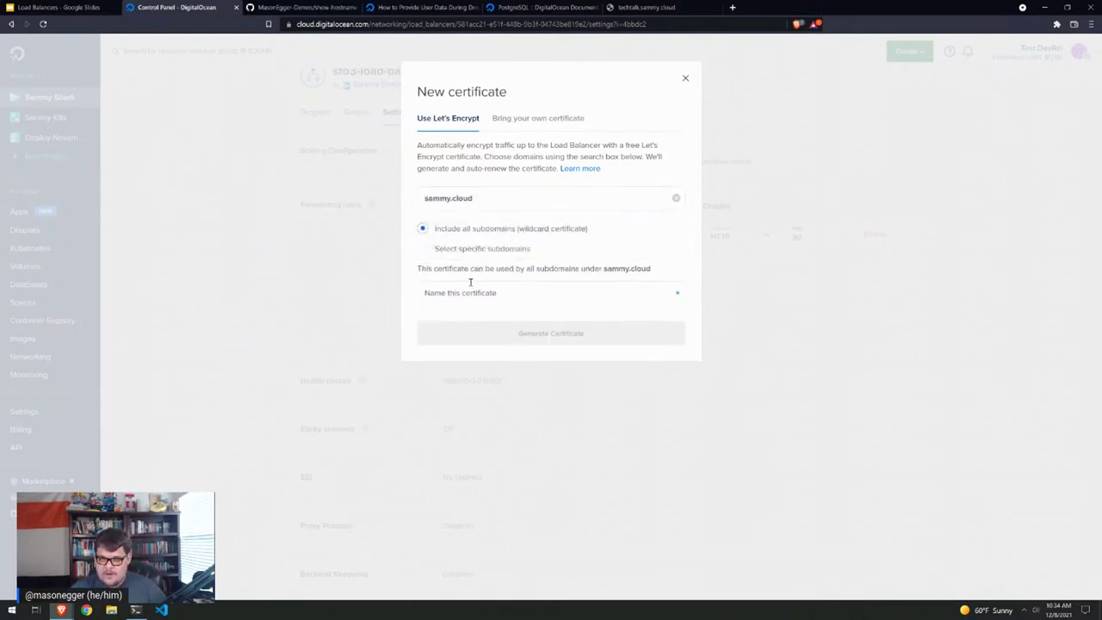
# Limit the certificate to the subdomain techtalk.sammy.cloud, name it techtalk, and generate it
pyautogui.click(425, 248)
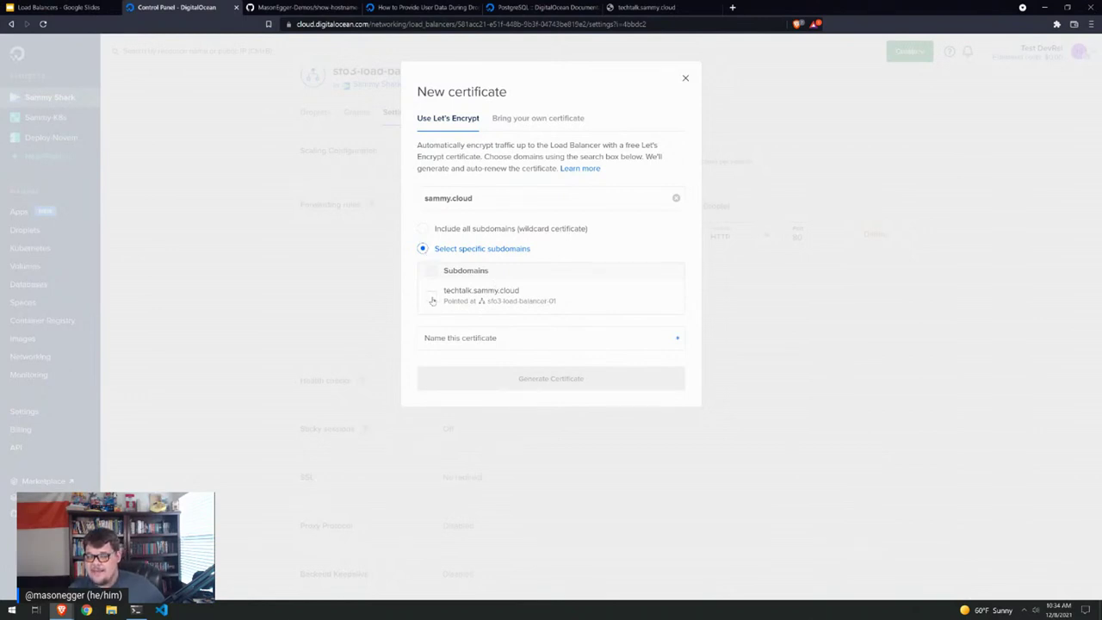
pyautogui.click(431, 296)
pyautogui.click(484, 336)
pyautogui.write('techtalk')
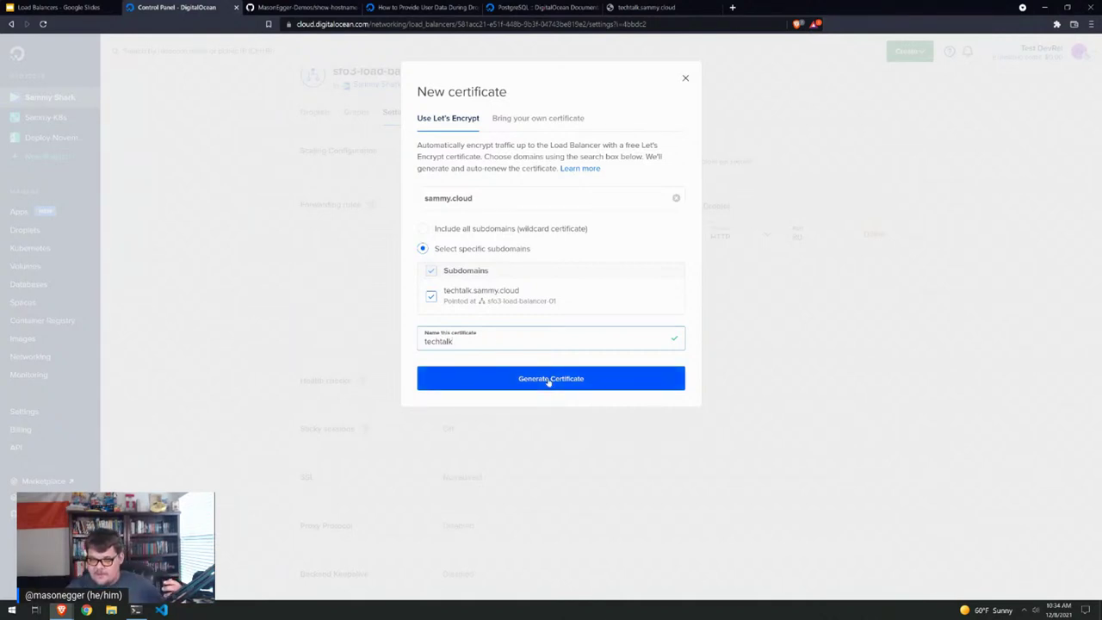
pyautogui.click(549, 380)
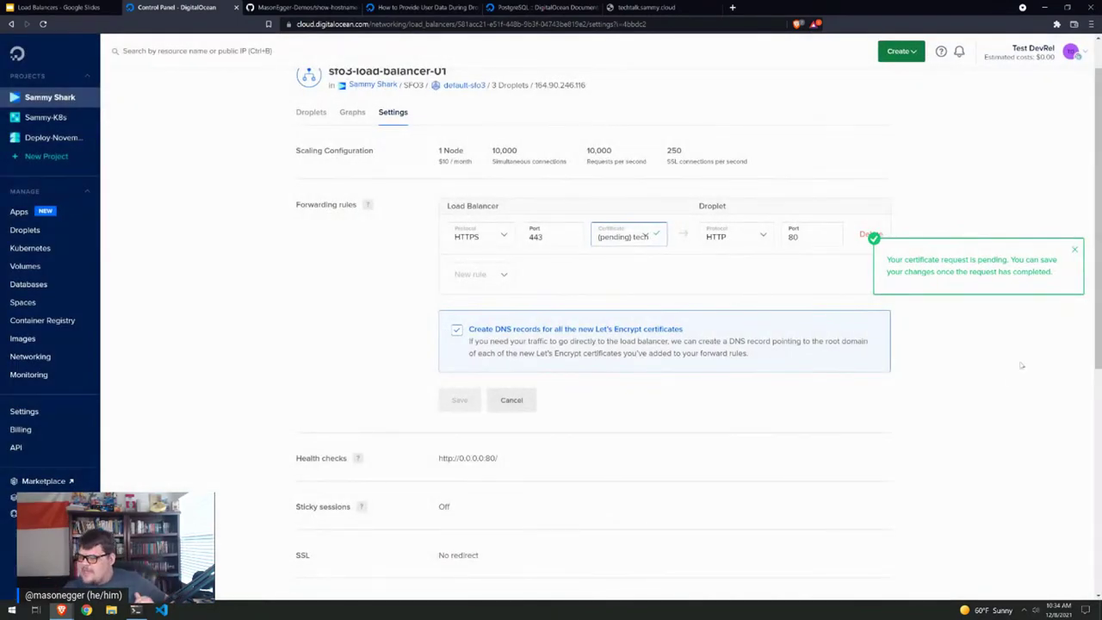
# Turn off creating DNS records for the new Let's Encrypt certificates and save the forwarding rule
pyautogui.scroll(-2, 693, 320)
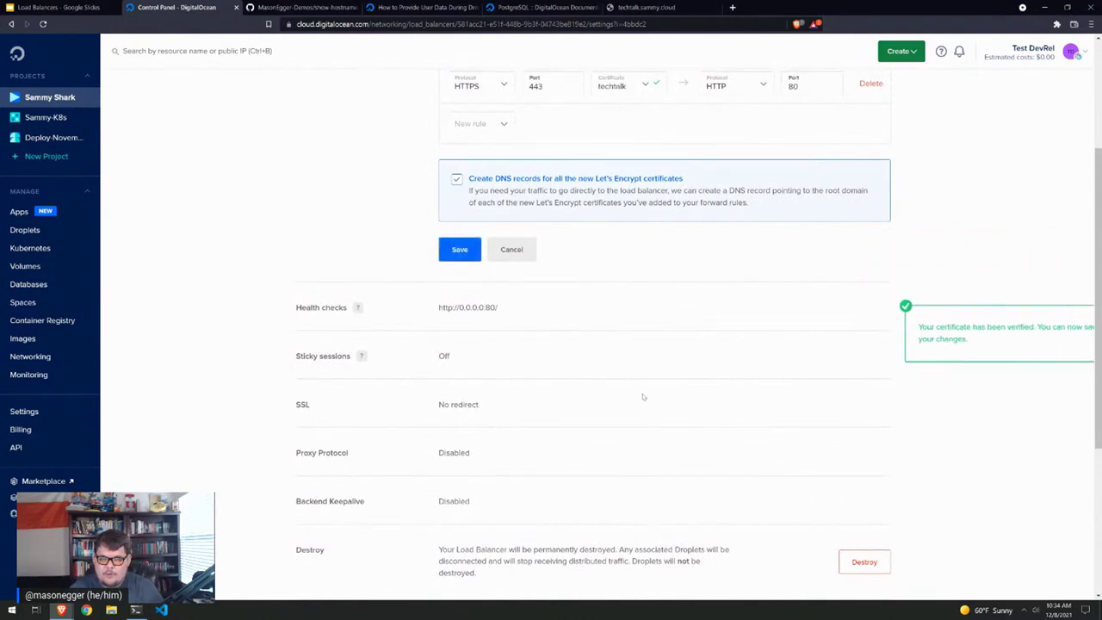
pyautogui.scroll(1, 646, 396)
pyautogui.click(1075, 317)
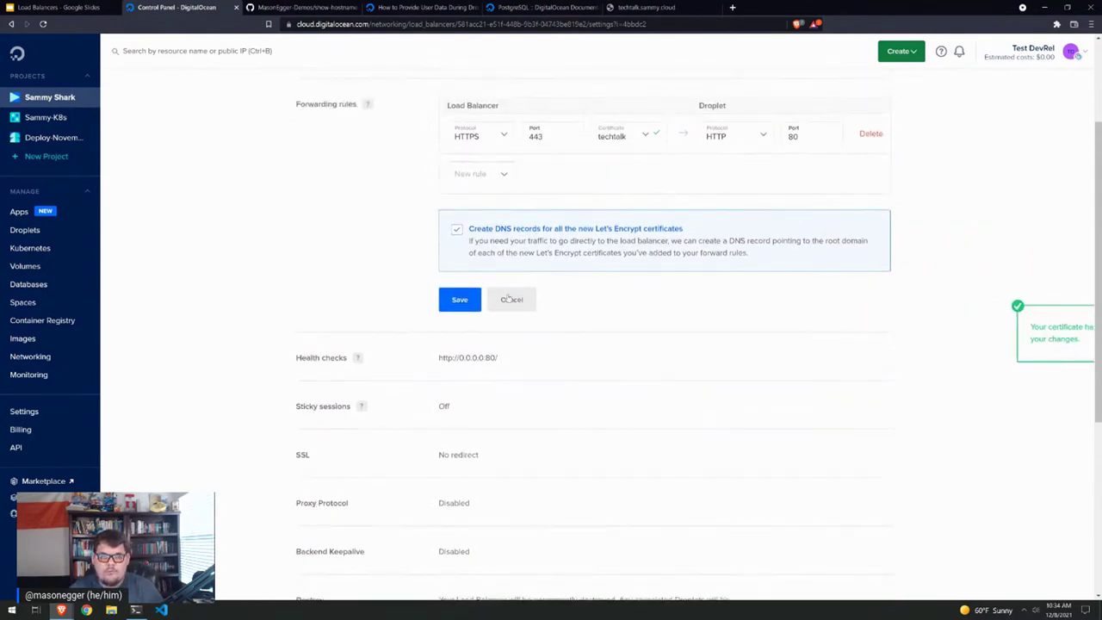
pyautogui.click(456, 231)
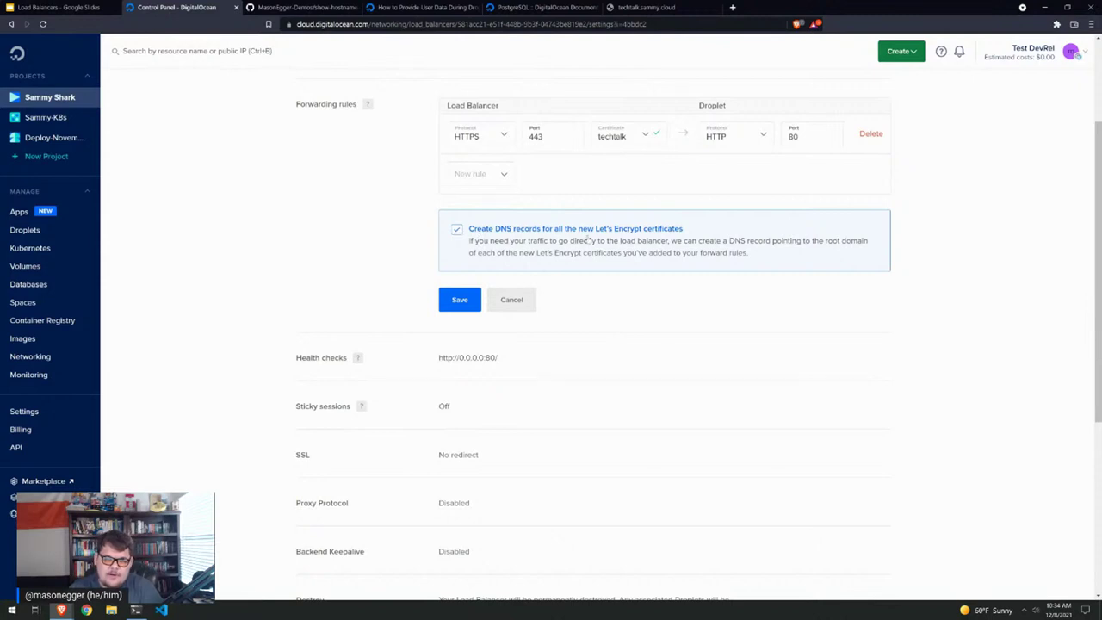
pyautogui.click(456, 232)
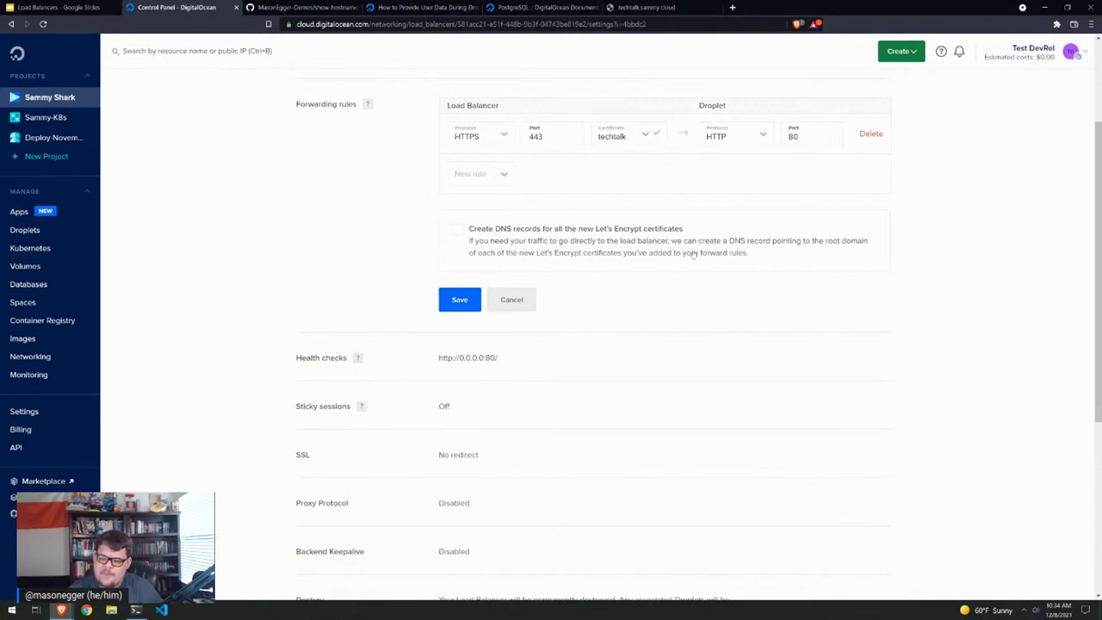
pyautogui.click(465, 301)
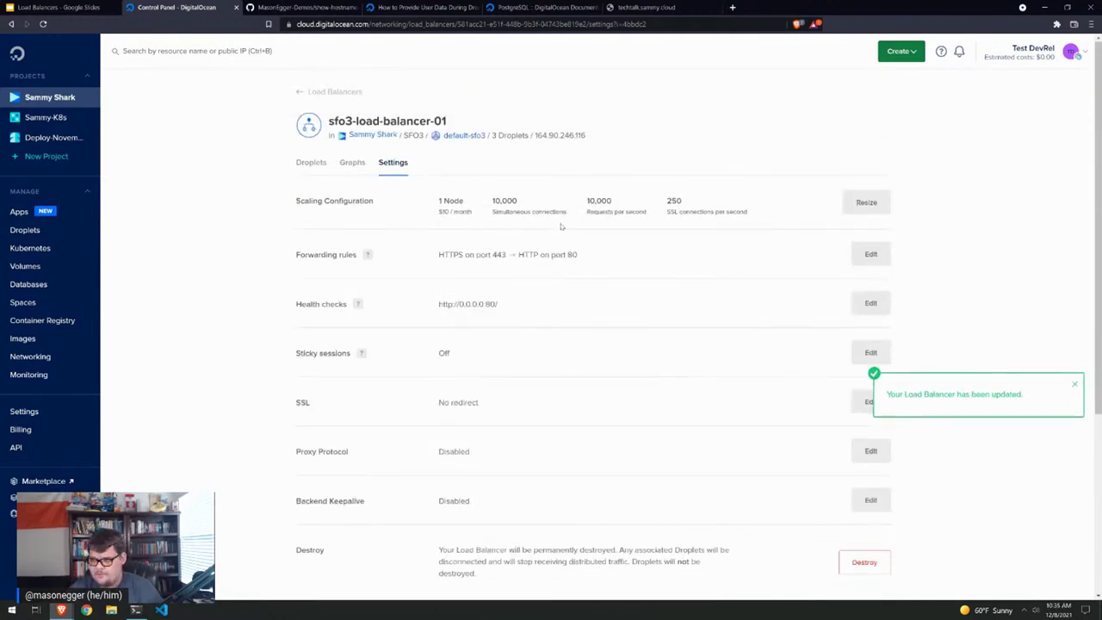
# Enable the redirect from HTTP to HTTPS in the load balancer's SSL setting and save it
pyautogui.scroll(-1, 543, 258)
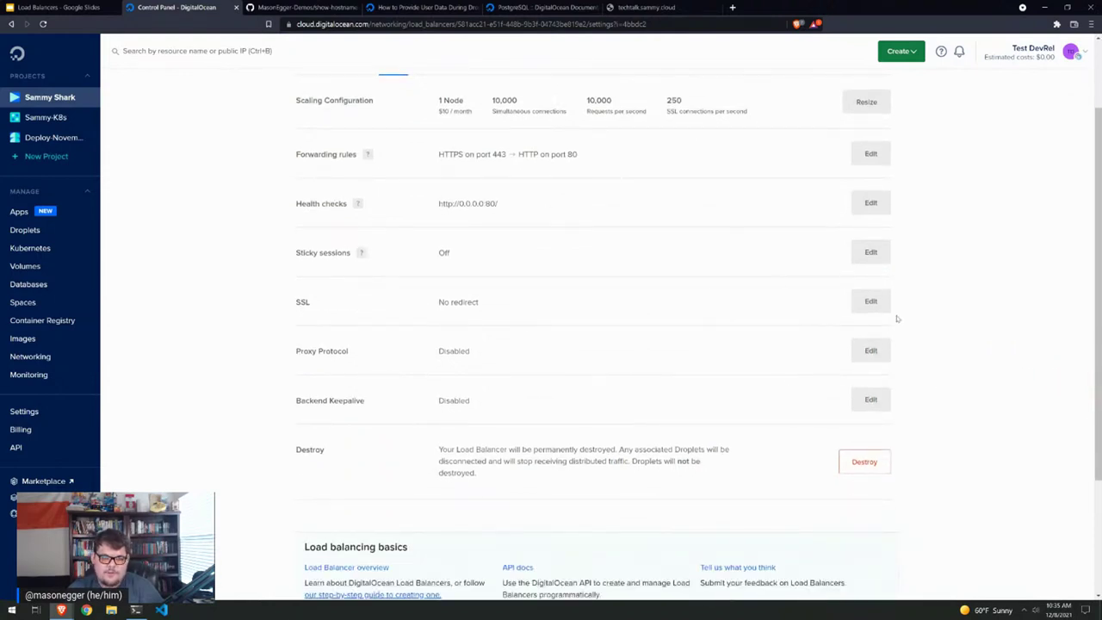
pyautogui.click(871, 301)
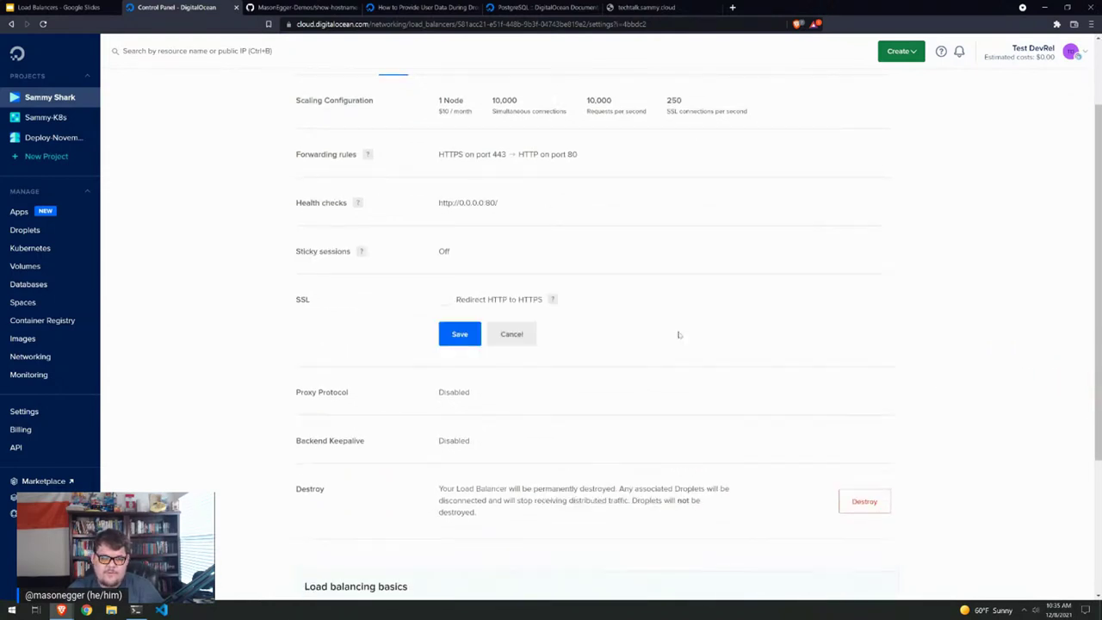
pyautogui.click(444, 299)
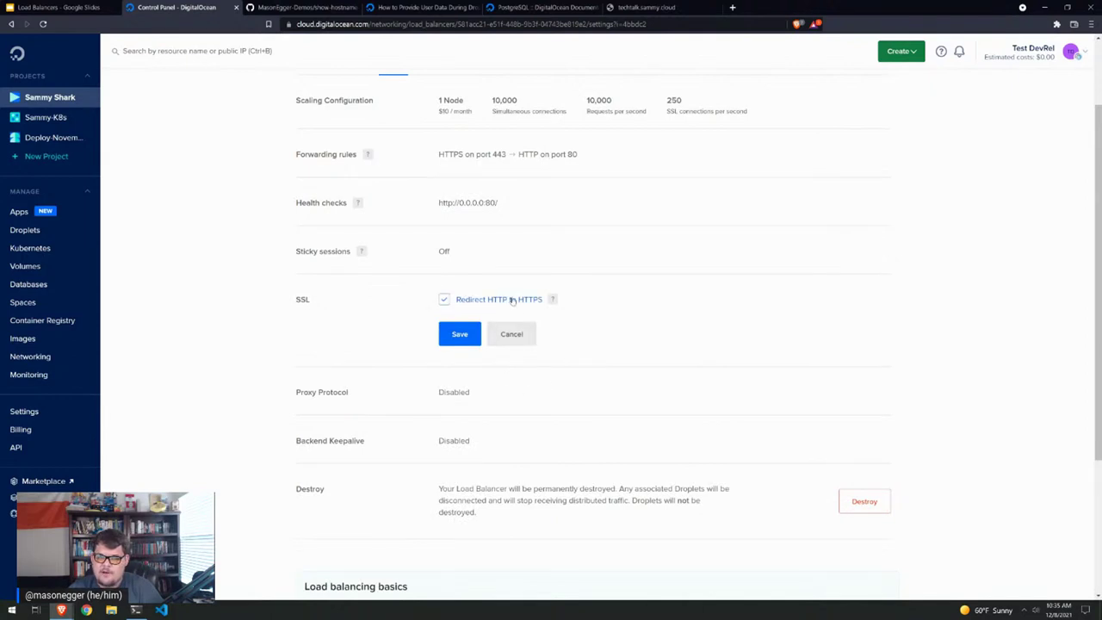
pyautogui.click(454, 335)
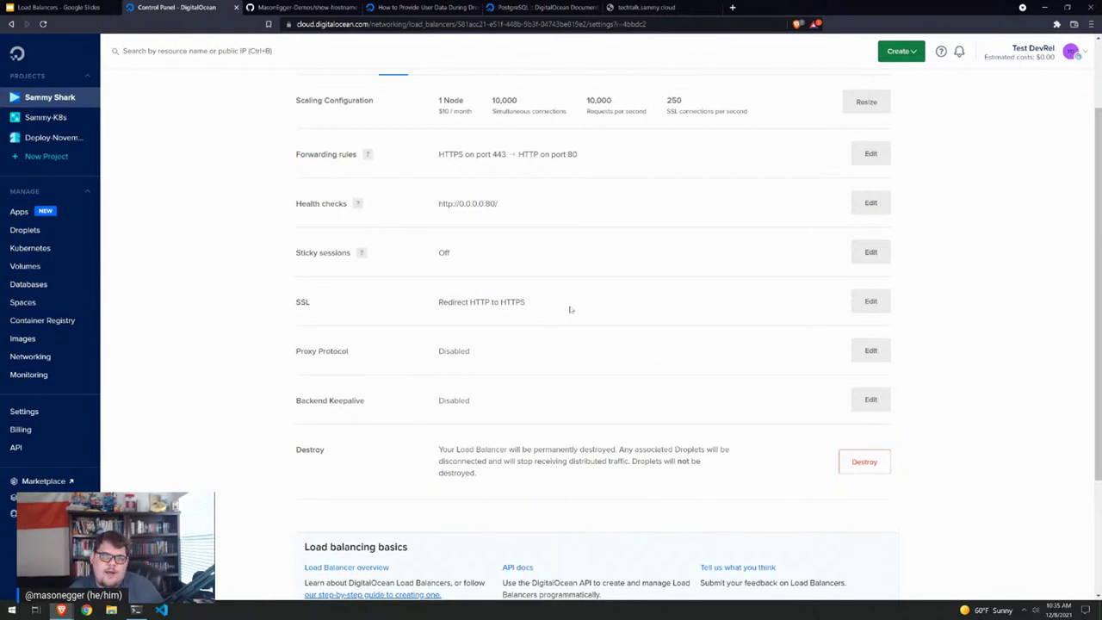
# Try to resize the load balancer to 7 nodes, and close the scaling configuration
pyautogui.scroll(1, 727, 270)
pyautogui.click(866, 153)
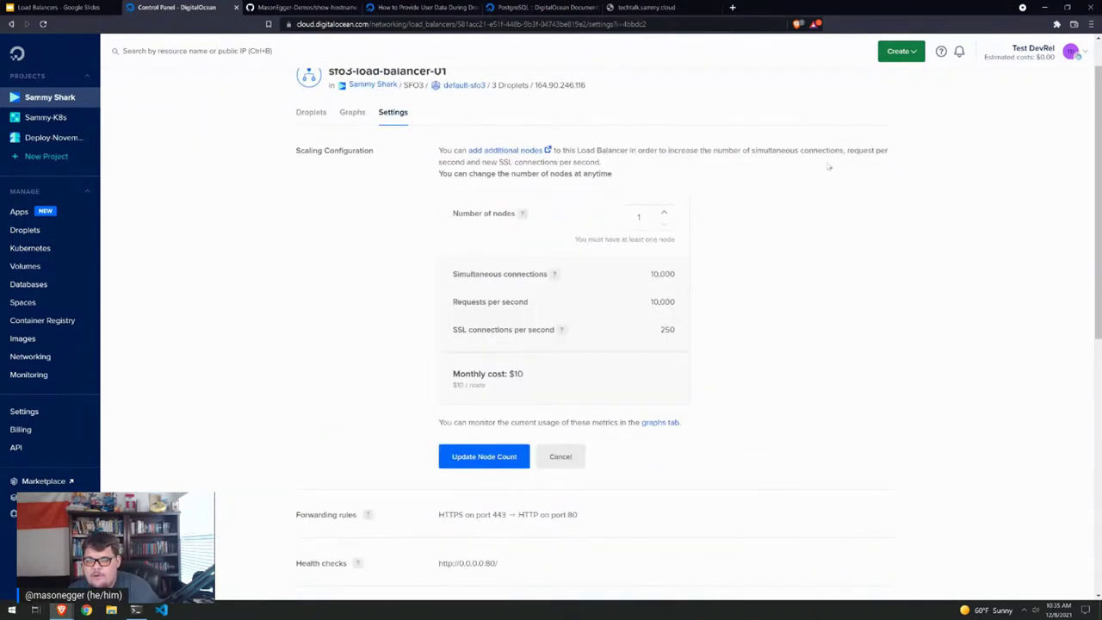
pyautogui.click(665, 214)
pyautogui.click(666, 213)
pyautogui.click(665, 213)
pyautogui.click(666, 214)
pyautogui.click(665, 213)
pyautogui.click(666, 214)
pyautogui.click(665, 213)
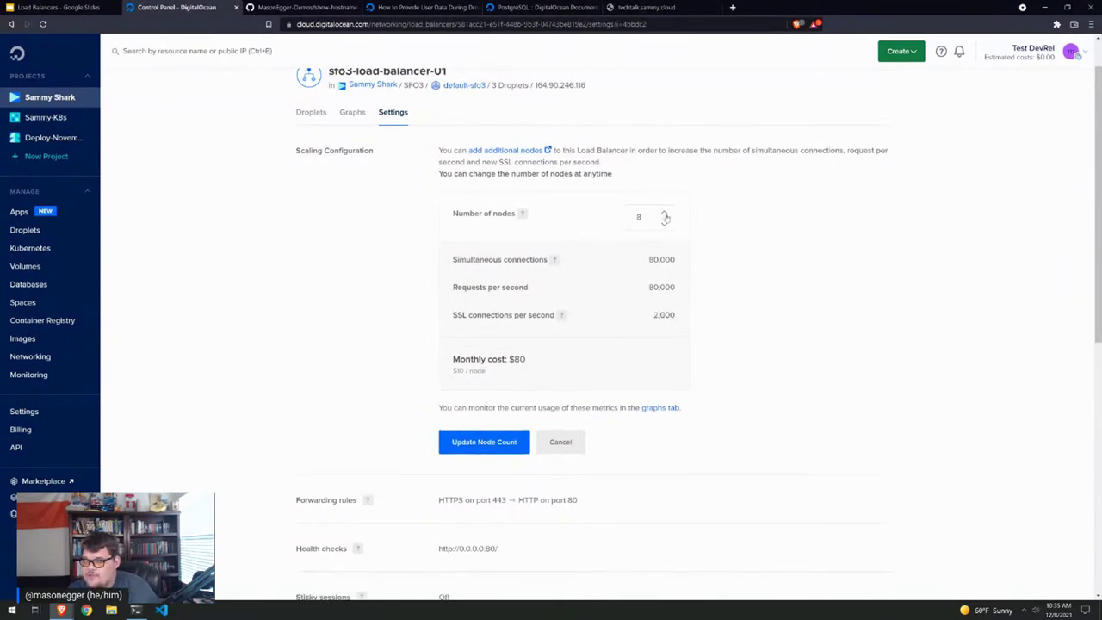
pyautogui.click(665, 225)
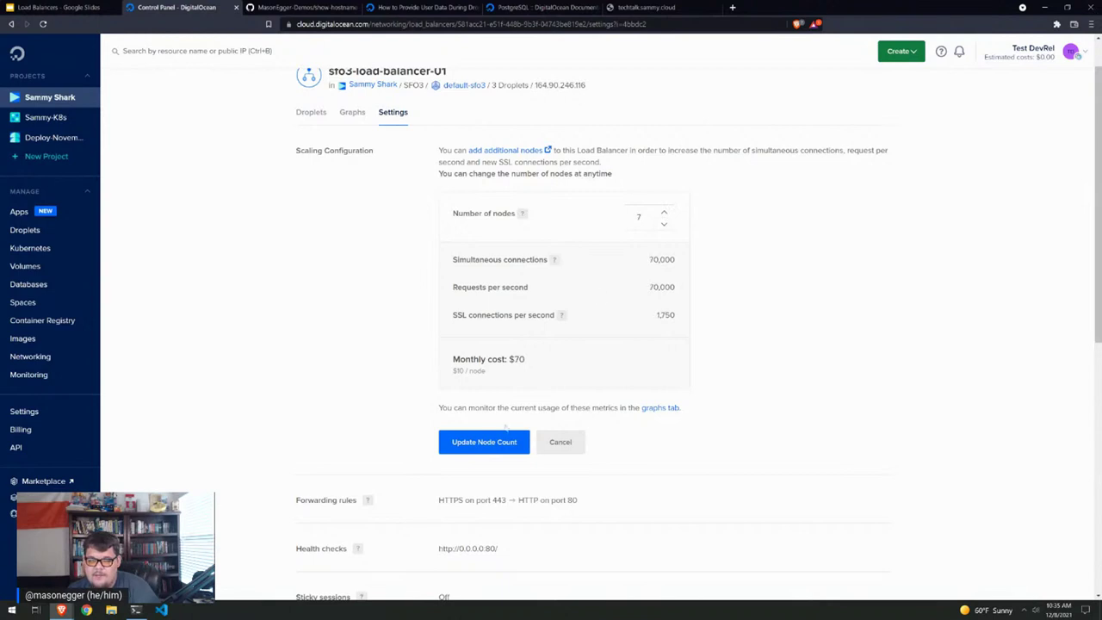
pyautogui.click(483, 442)
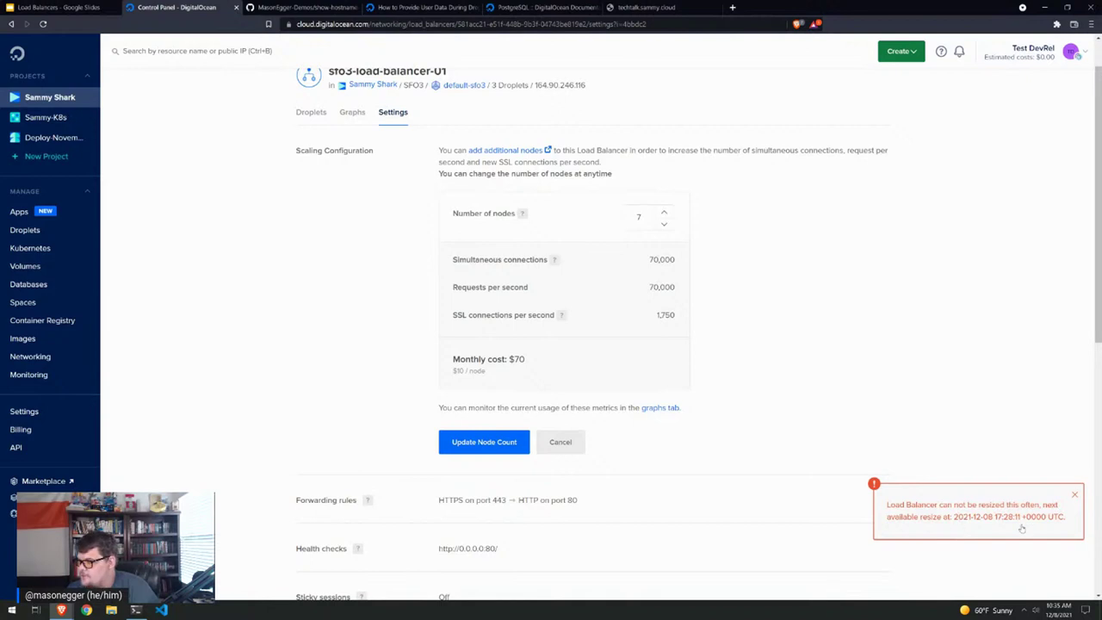
pyautogui.click(1074, 495)
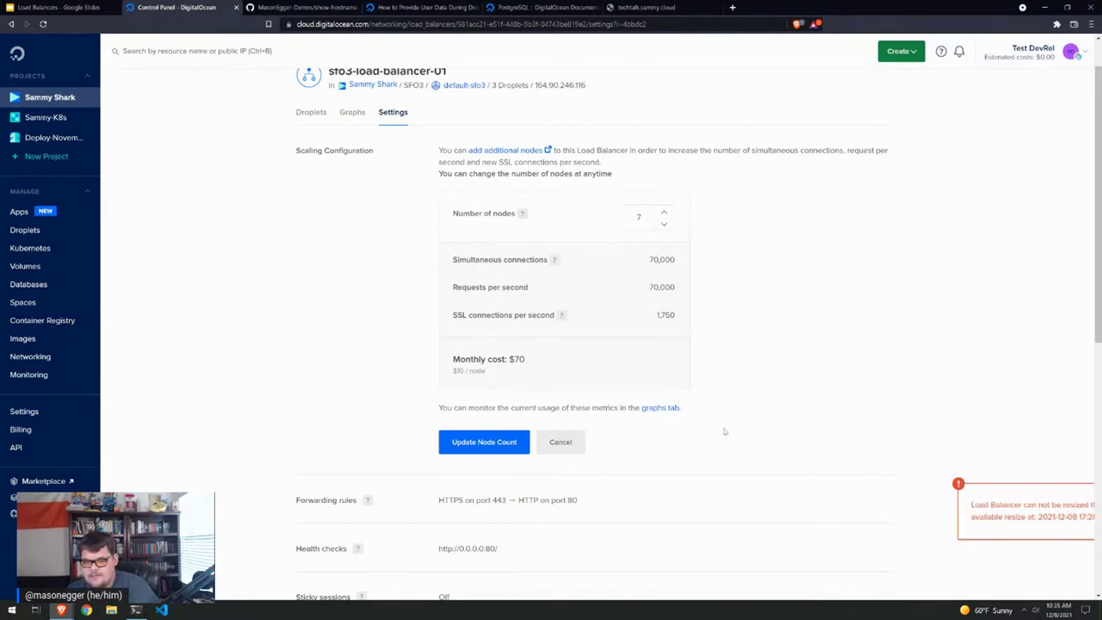
pyautogui.click(580, 442)
# Examine the health check's target port, path, interval and thresholds, and leave without saving
pyautogui.scroll(-1, 617, 418)
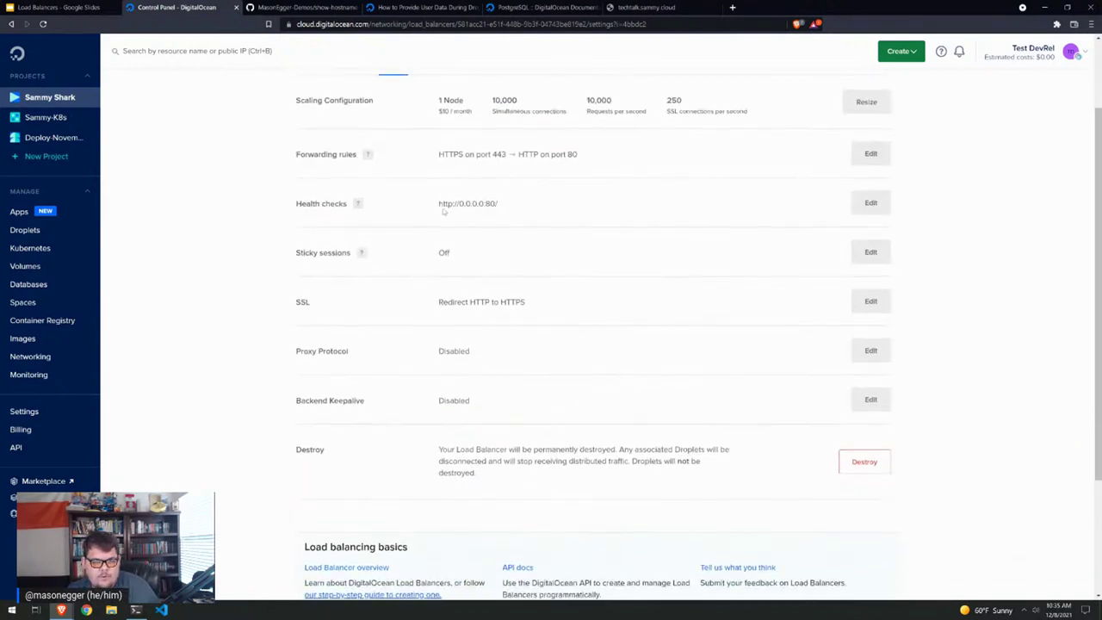
pyautogui.click(871, 203)
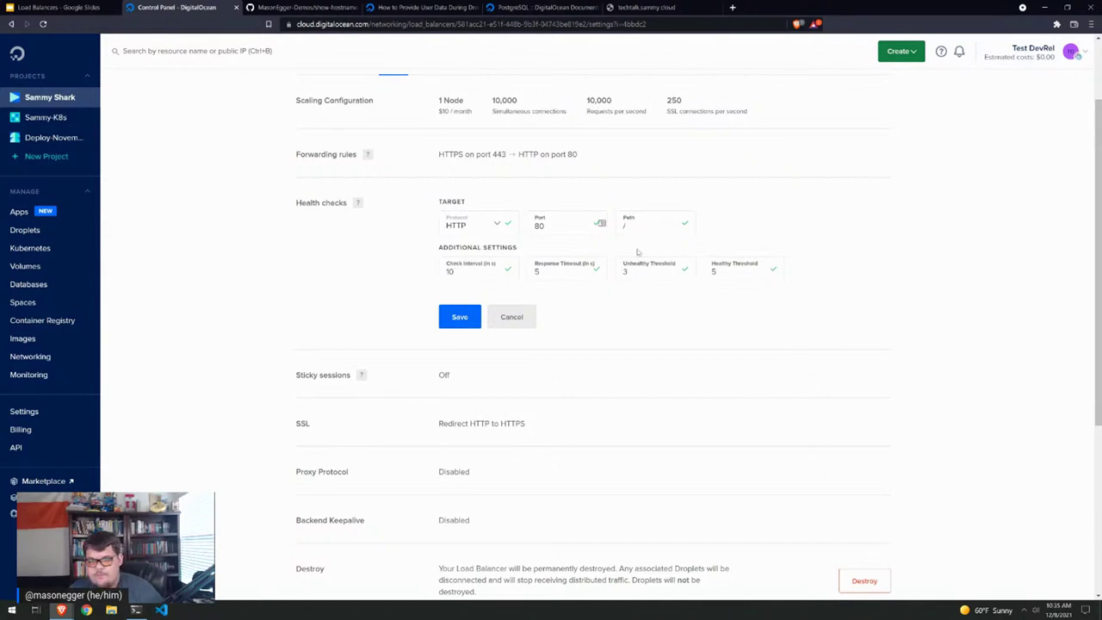
pyautogui.doubleClick(573, 225)
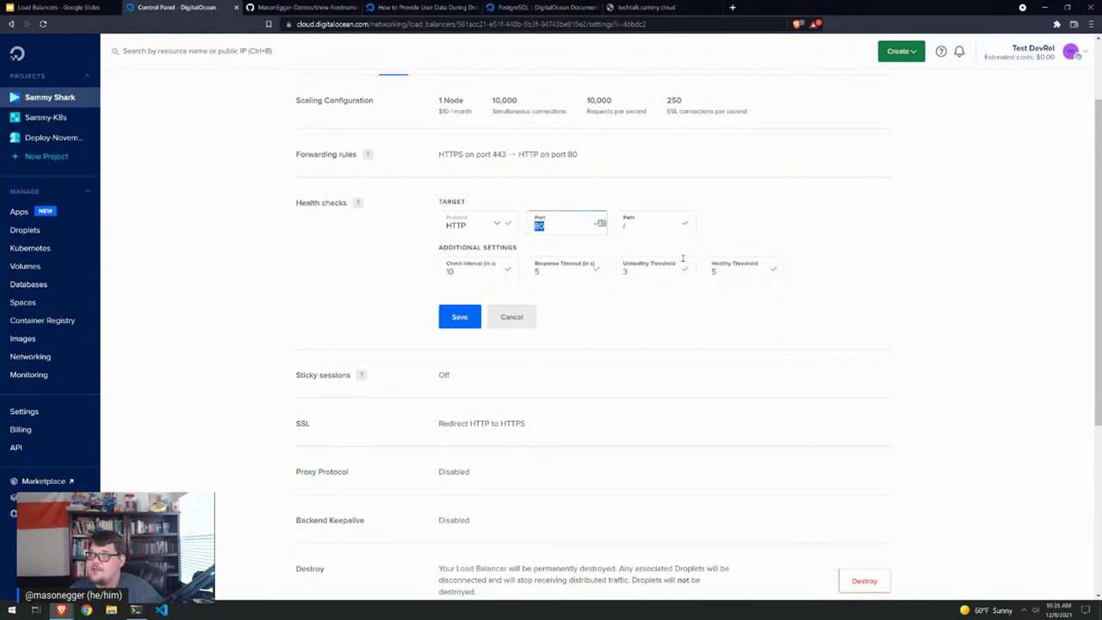
pyautogui.click(511, 315)
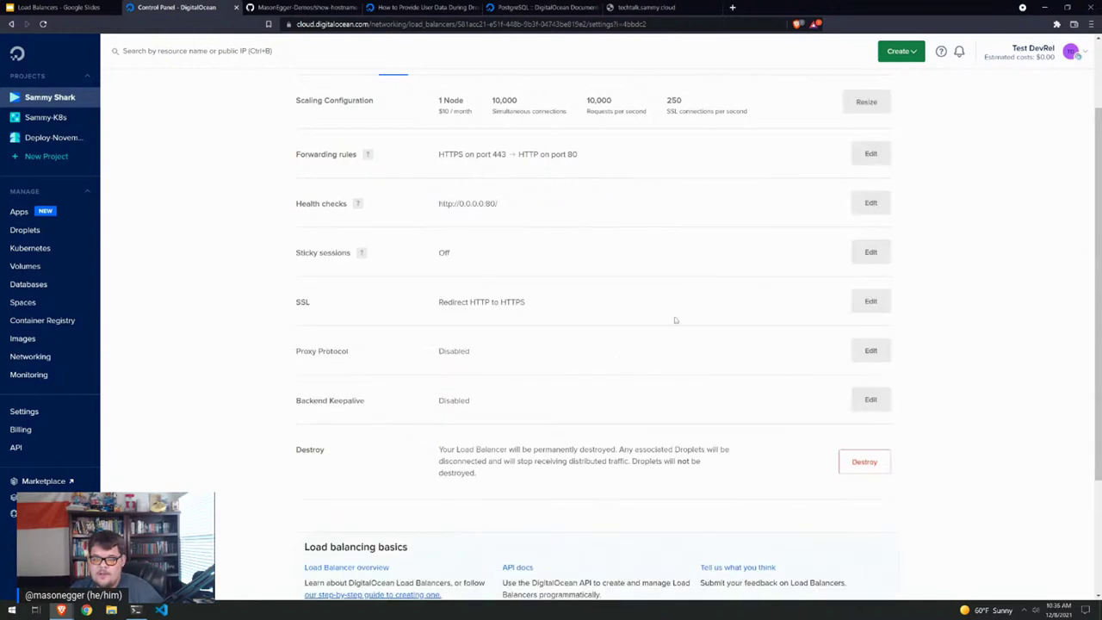
# Examine the load balancer's sticky sessions and proxy protocol settings without saving, and return to the Sammy Shark project
pyautogui.click(870, 254)
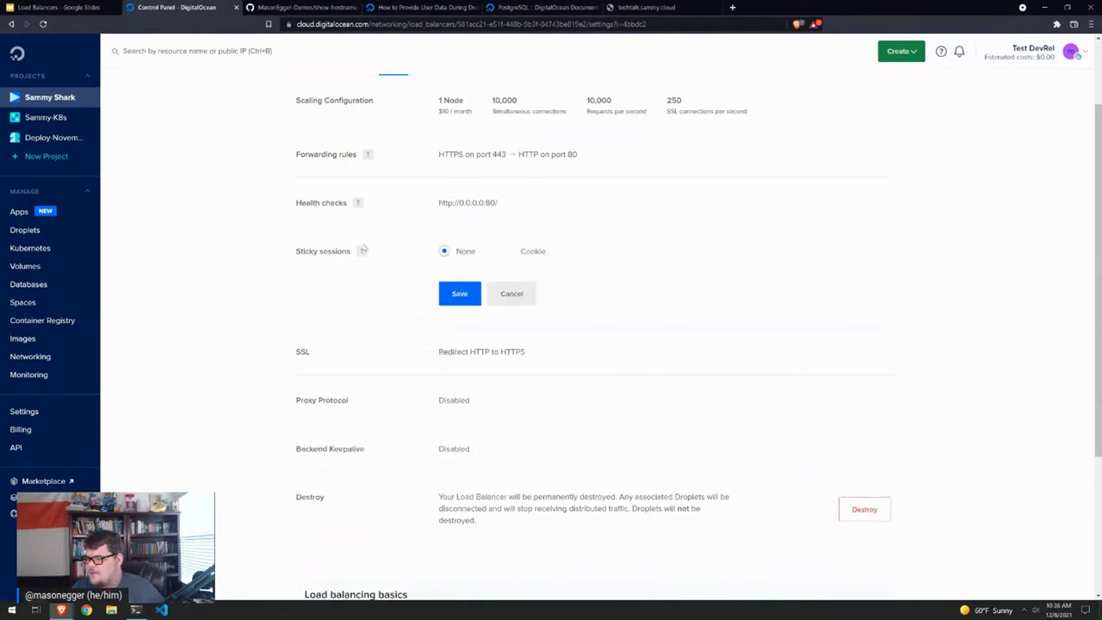
pyautogui.moveTo(362, 250)
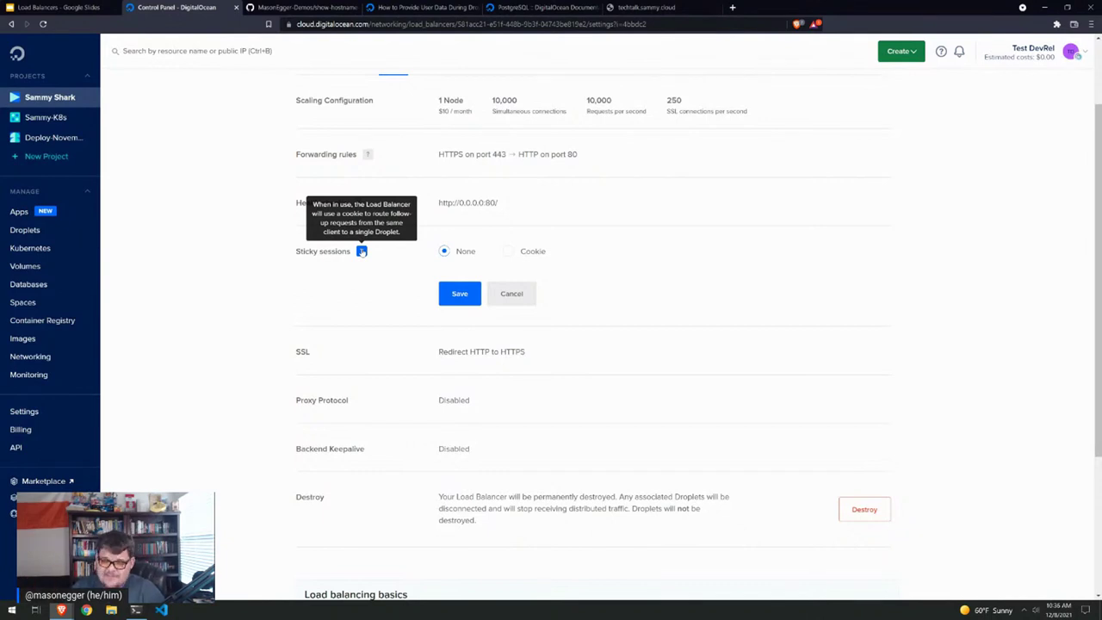
pyautogui.click(523, 293)
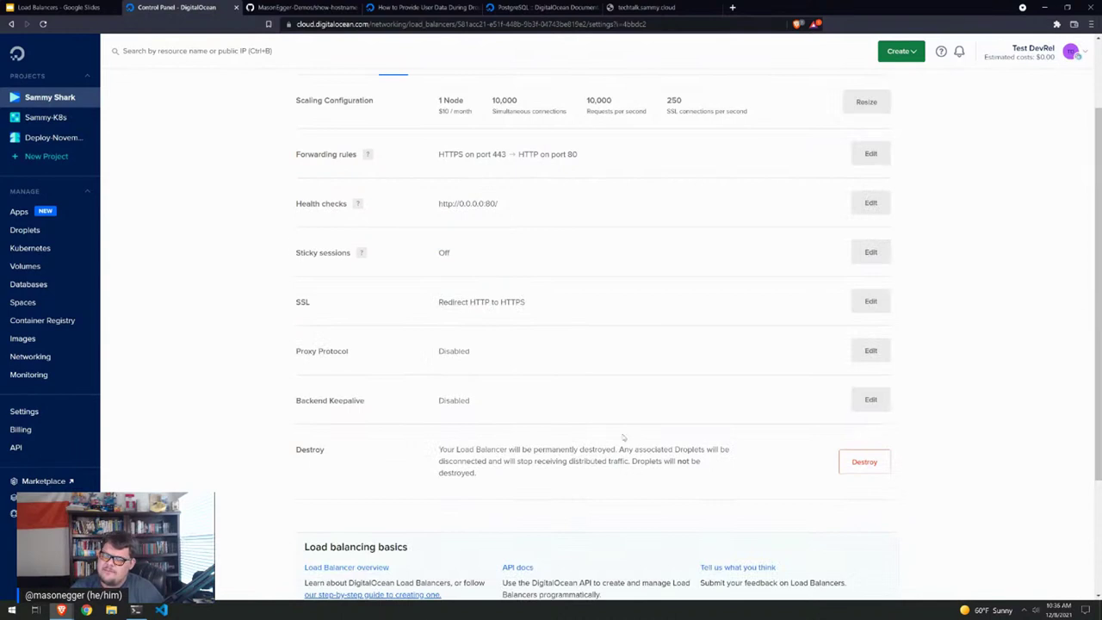
pyautogui.click(869, 349)
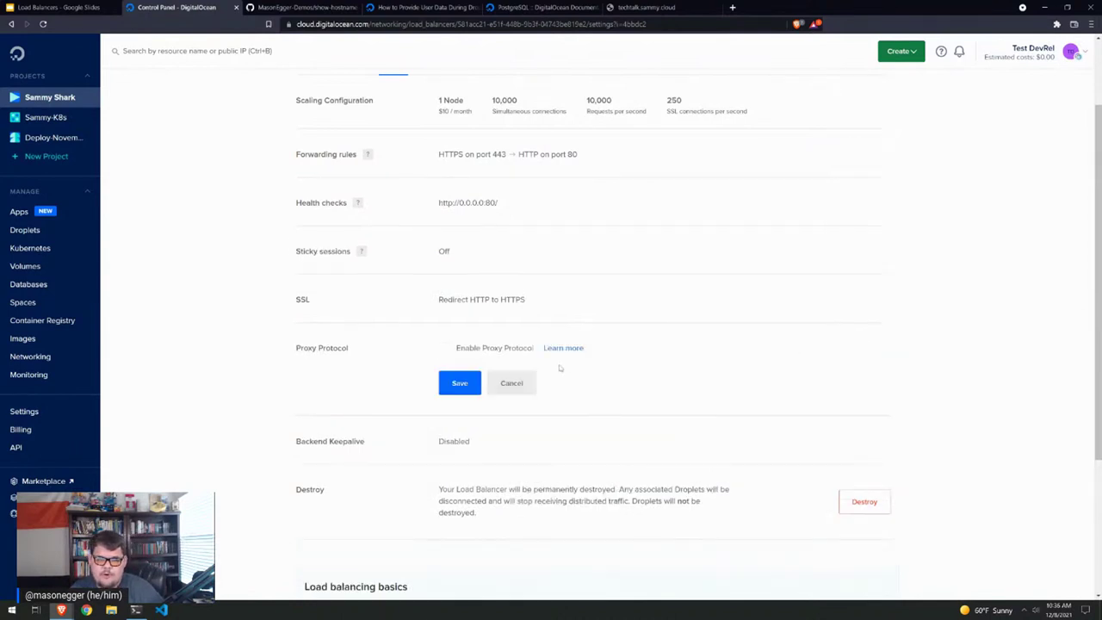
pyautogui.click(512, 382)
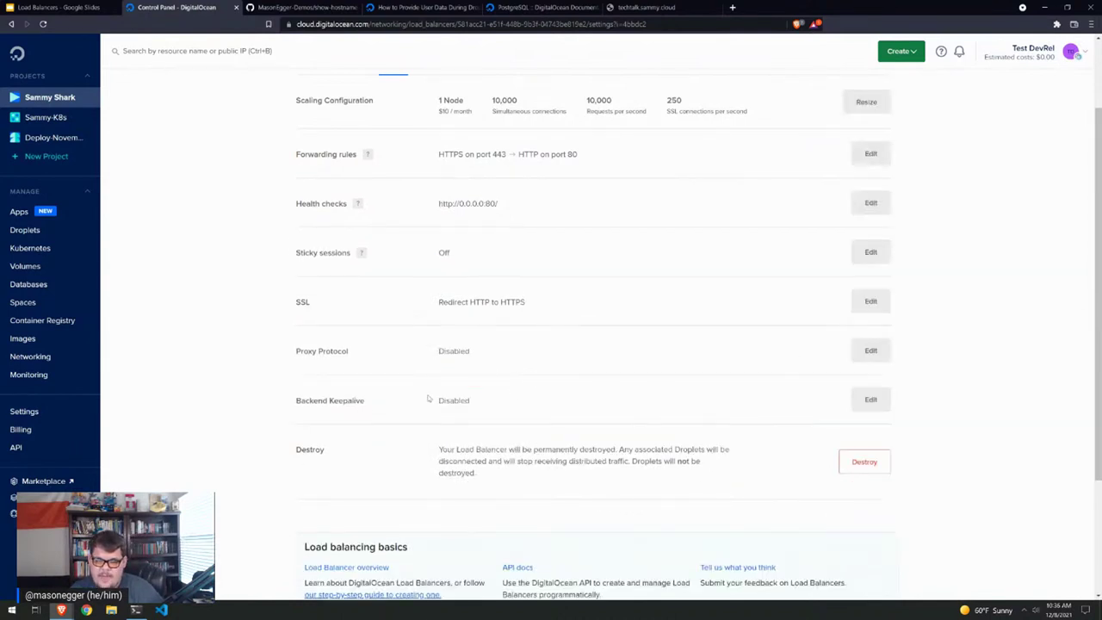
pyautogui.scroll(3, 601, 462)
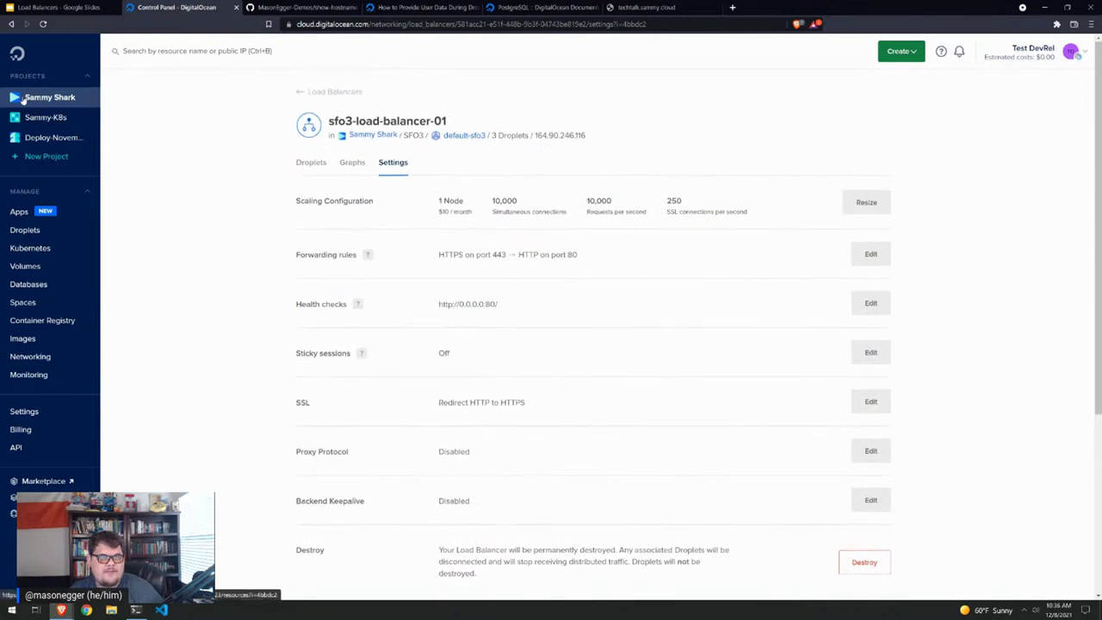
pyautogui.click(72, 104)
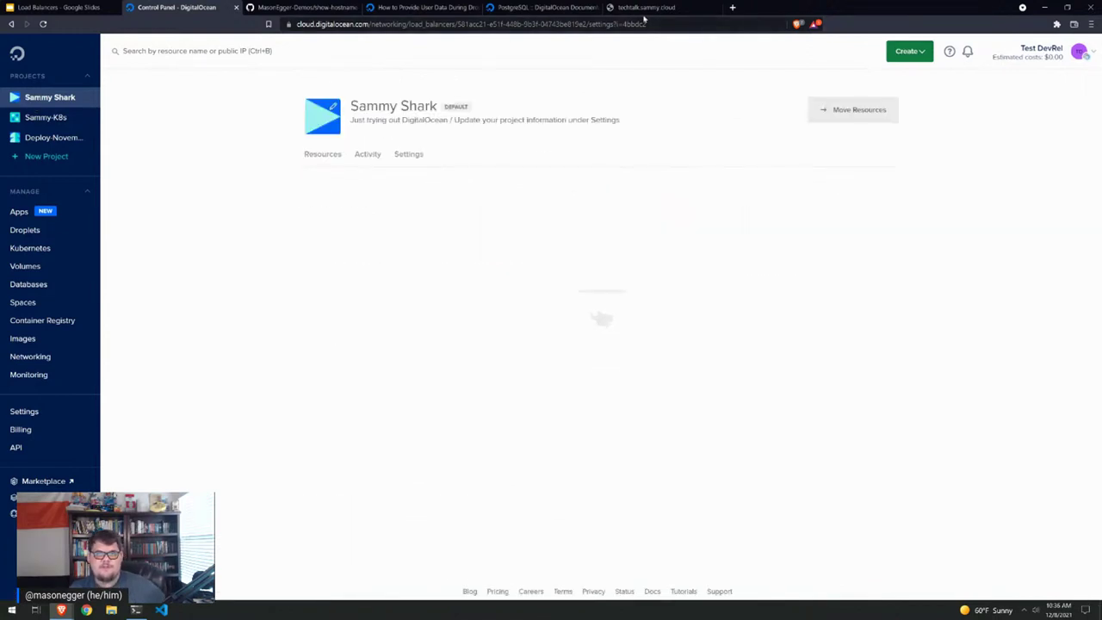
pyautogui.hotkey('ctrl', '9')
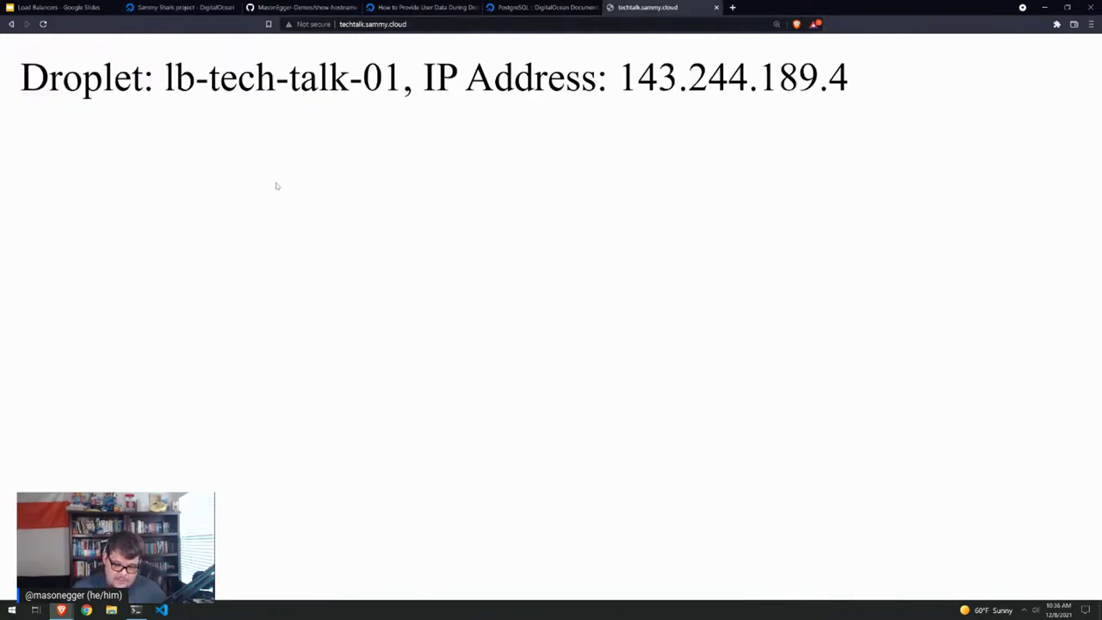
pyautogui.press('F5')
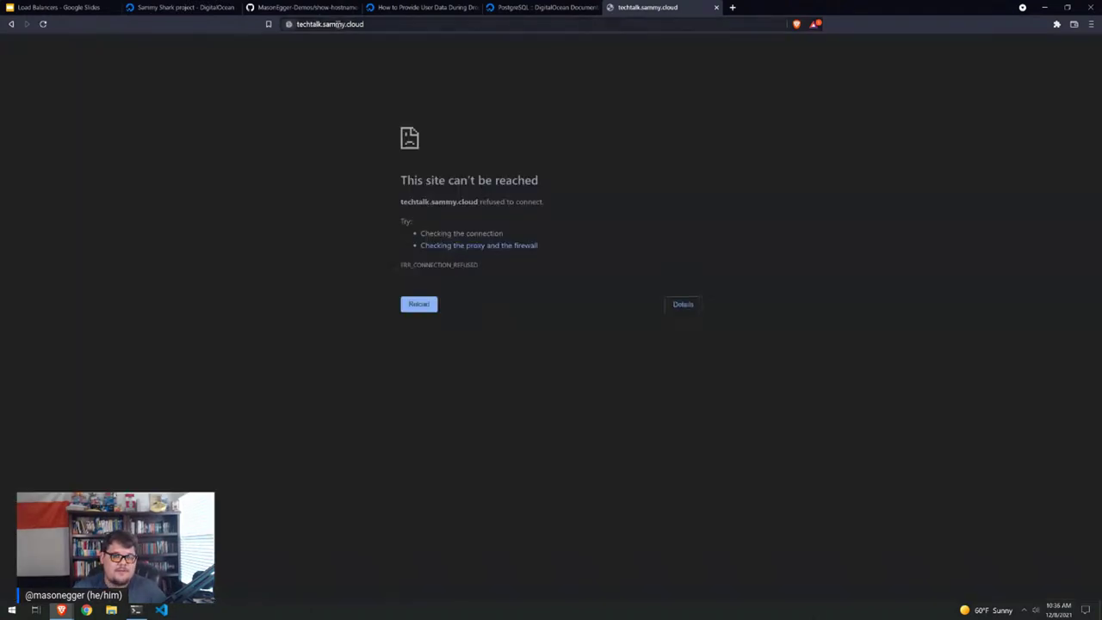
pyautogui.click(339, 24)
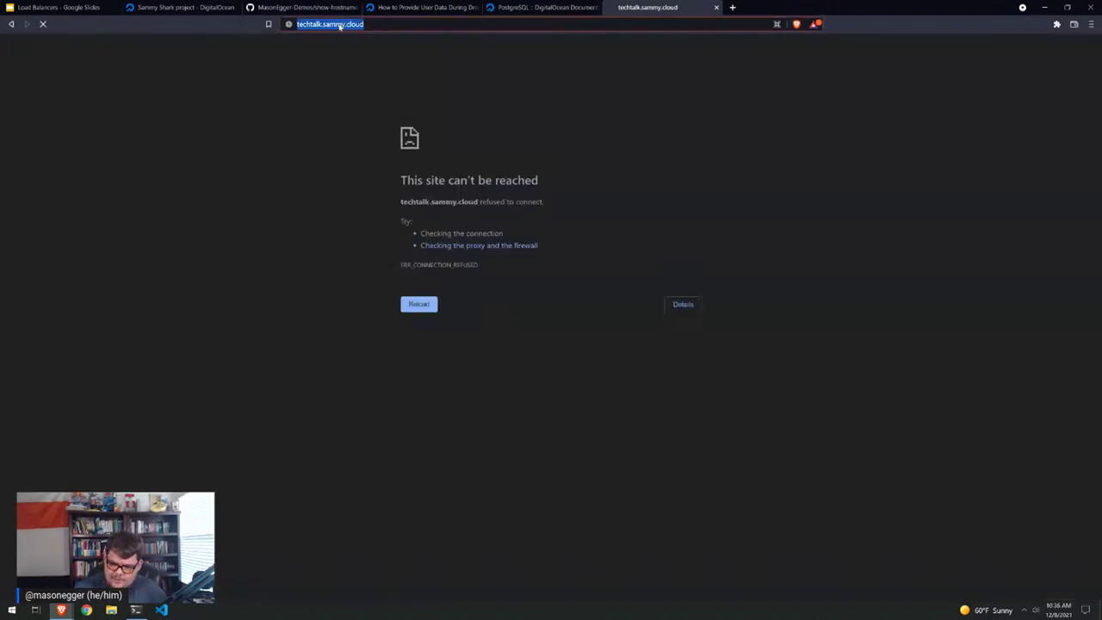
pyautogui.press('Home')
pyautogui.write('https:')
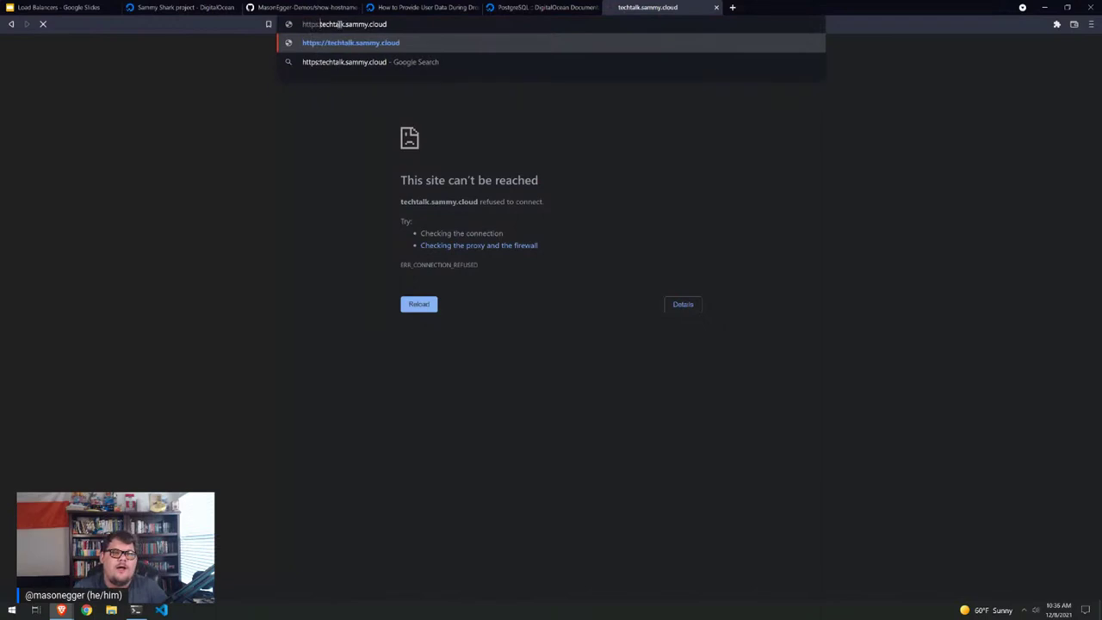
pyautogui.write('//')
pyautogui.press('Return')
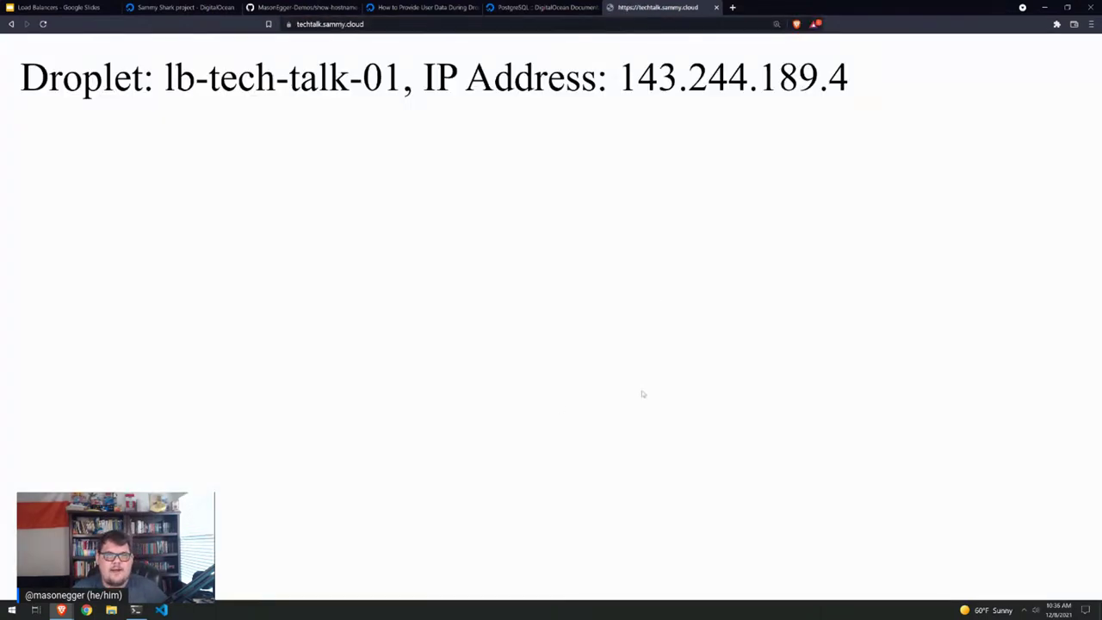
pyautogui.click(288, 25)
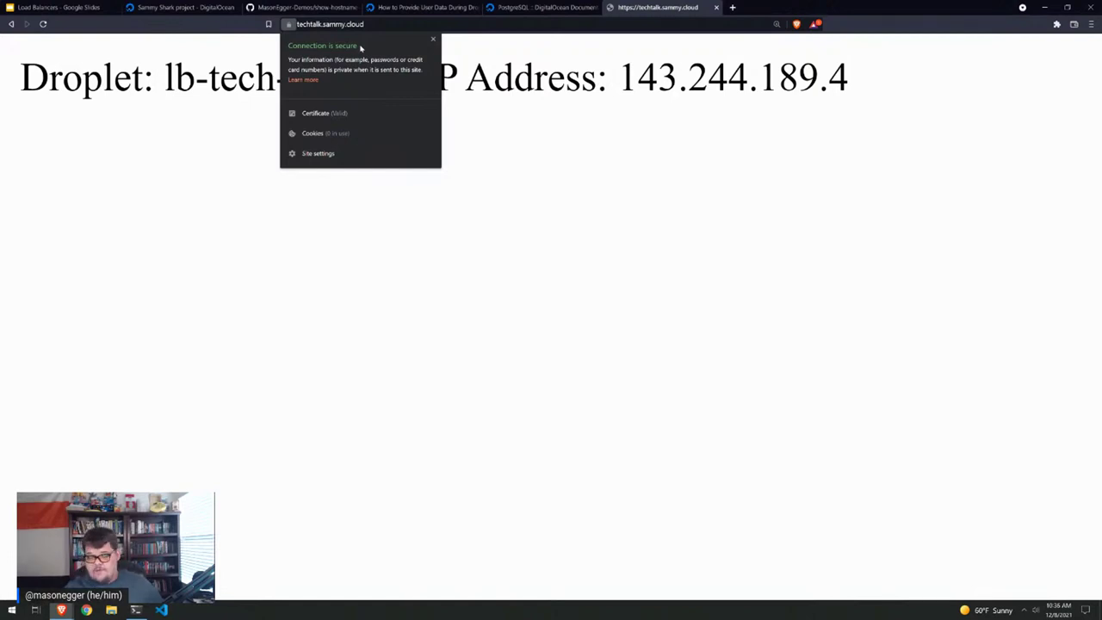
pyautogui.click(510, 163)
# Destroy the lb-tech-talk-02 Droplet in the Sammy Shark project, and check the Droplets attached to sfo3-load-balancer-01
pyautogui.click(185, 7)
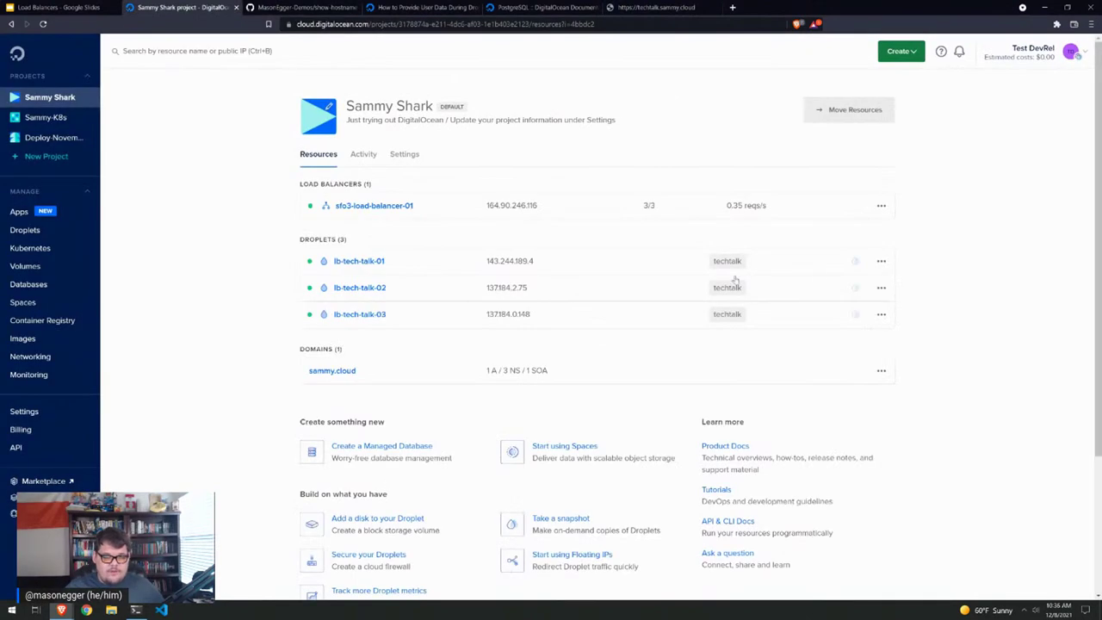
pyautogui.click(881, 289)
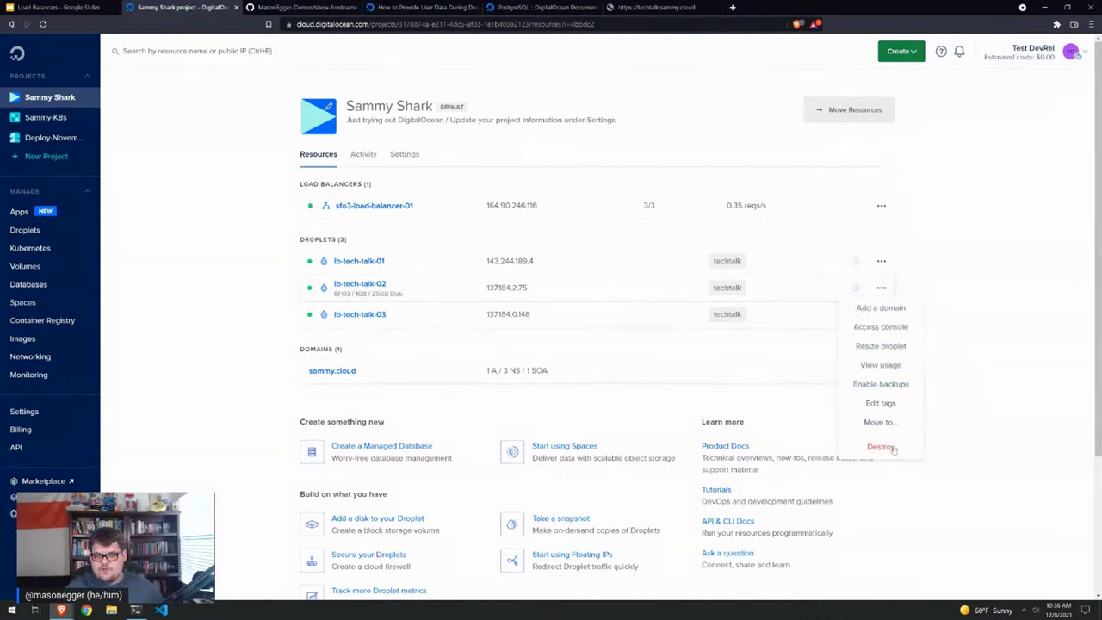
pyautogui.click(885, 446)
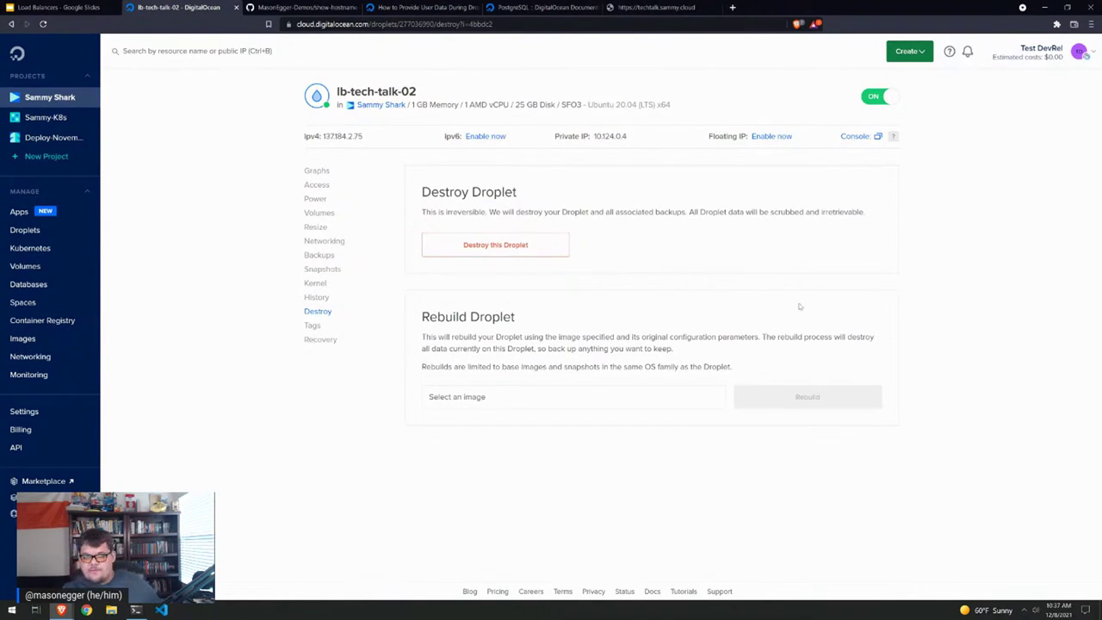
pyautogui.click(495, 245)
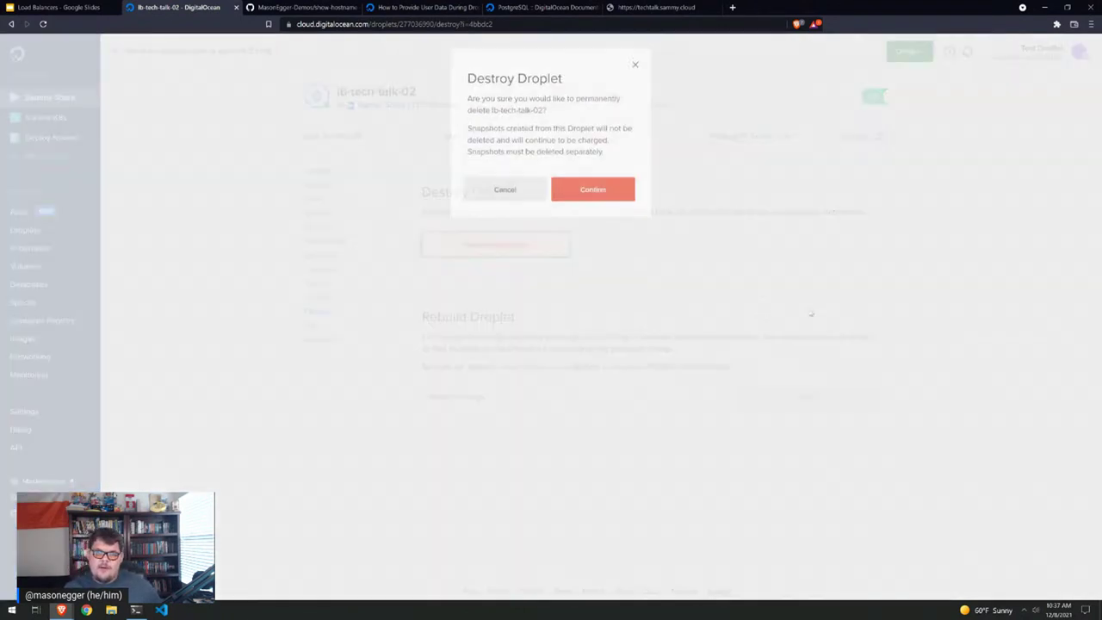
pyautogui.click(596, 188)
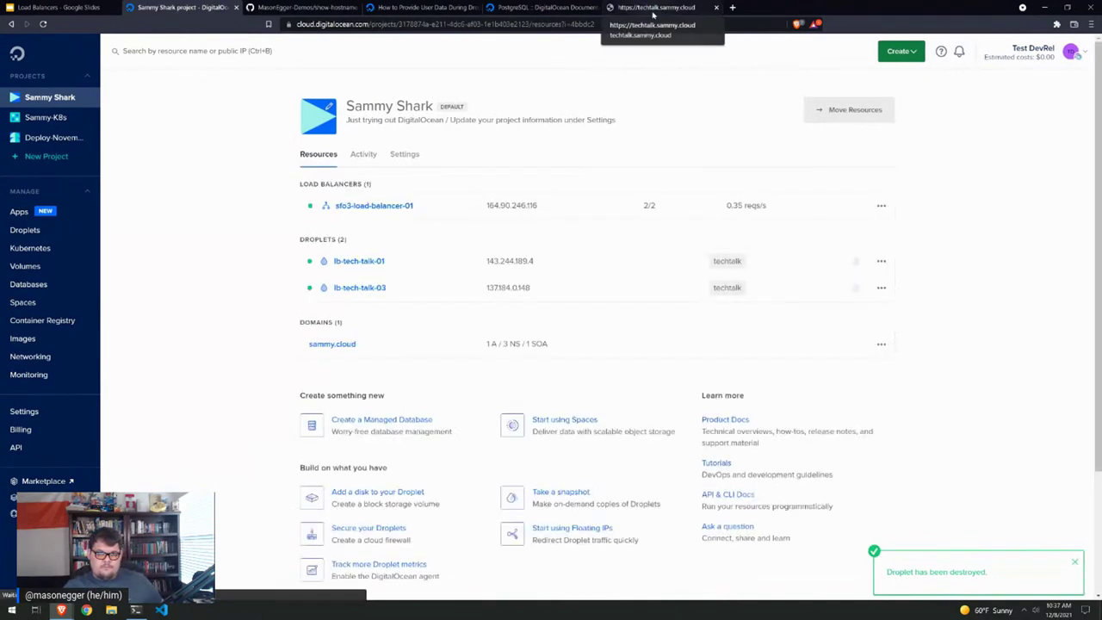
pyautogui.click(365, 207)
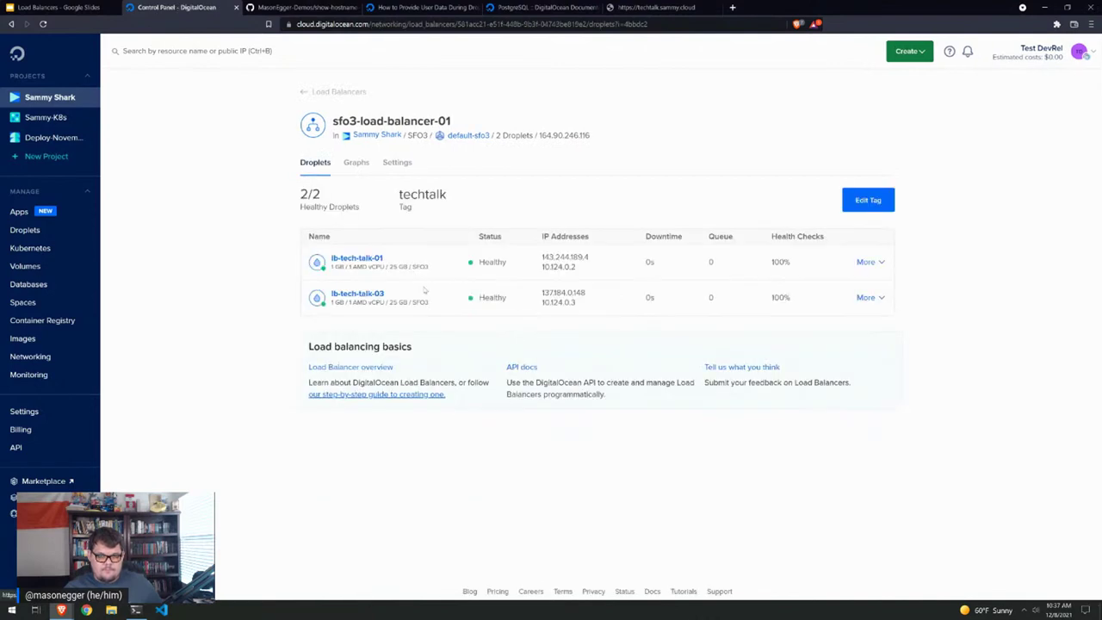
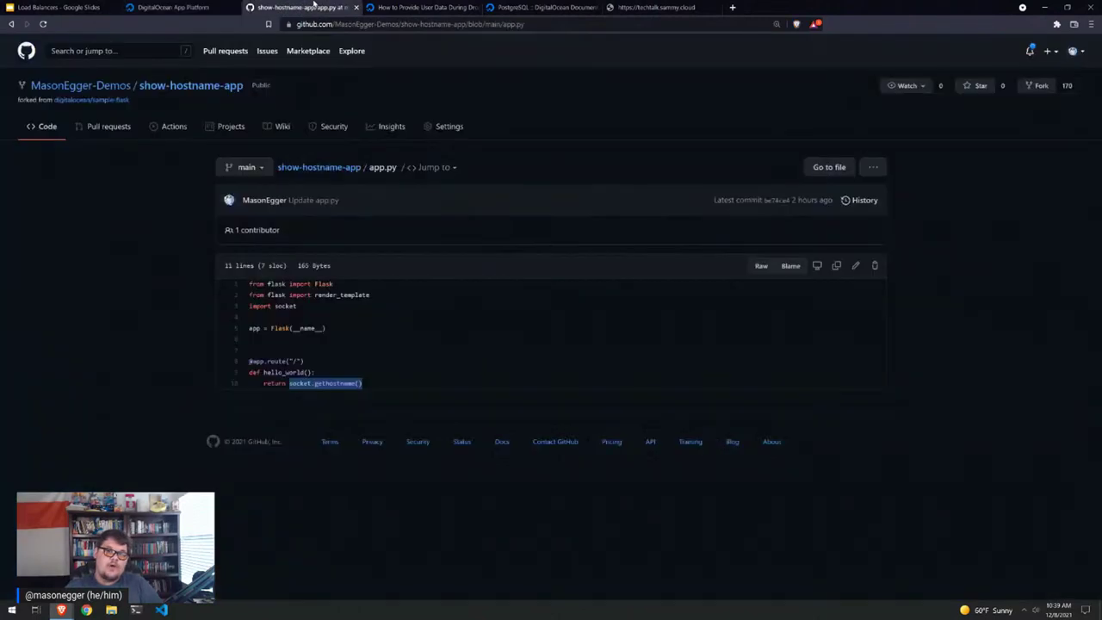
# Set the new app's source to the show-hostname-app GitHub repository on the main branch with code changes autodeployed
pyautogui.moveTo(79, 91)
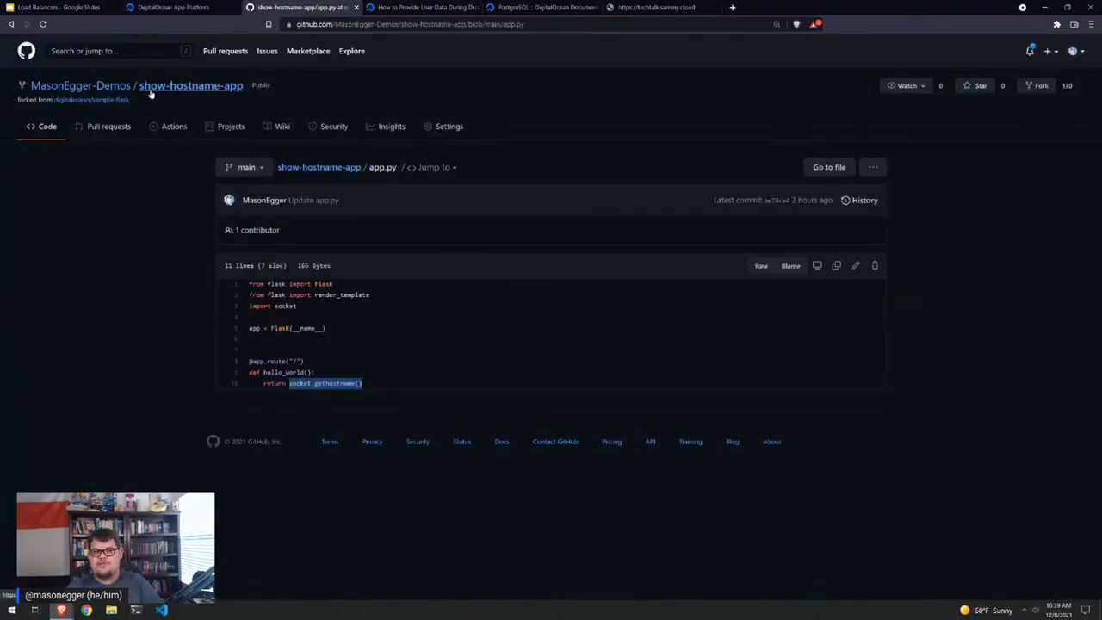
pyautogui.click(186, 7)
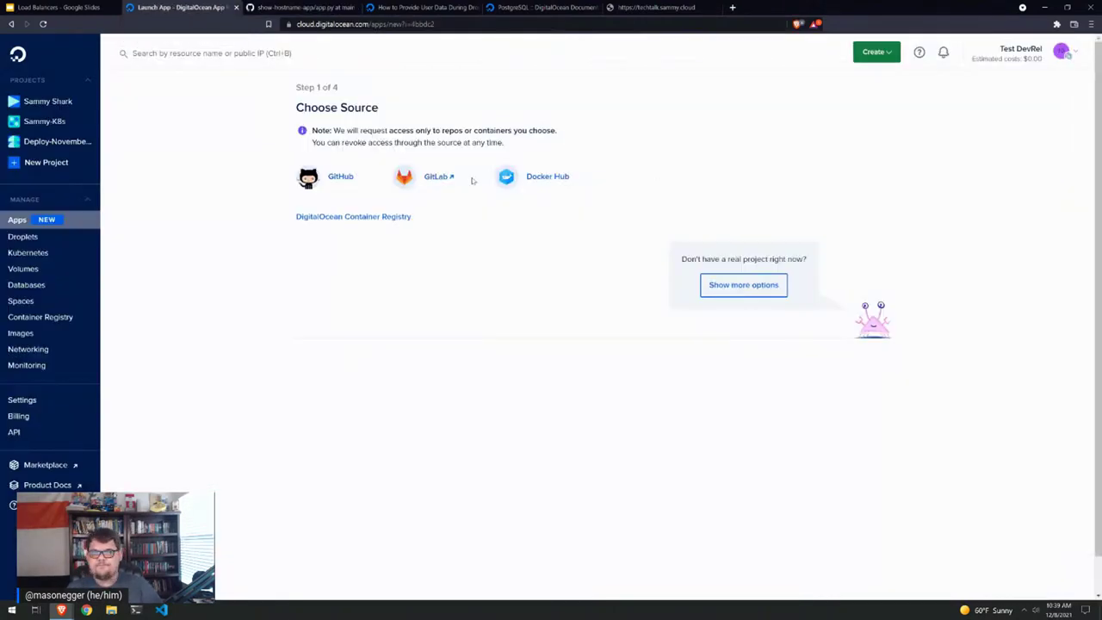
pyautogui.click(341, 176)
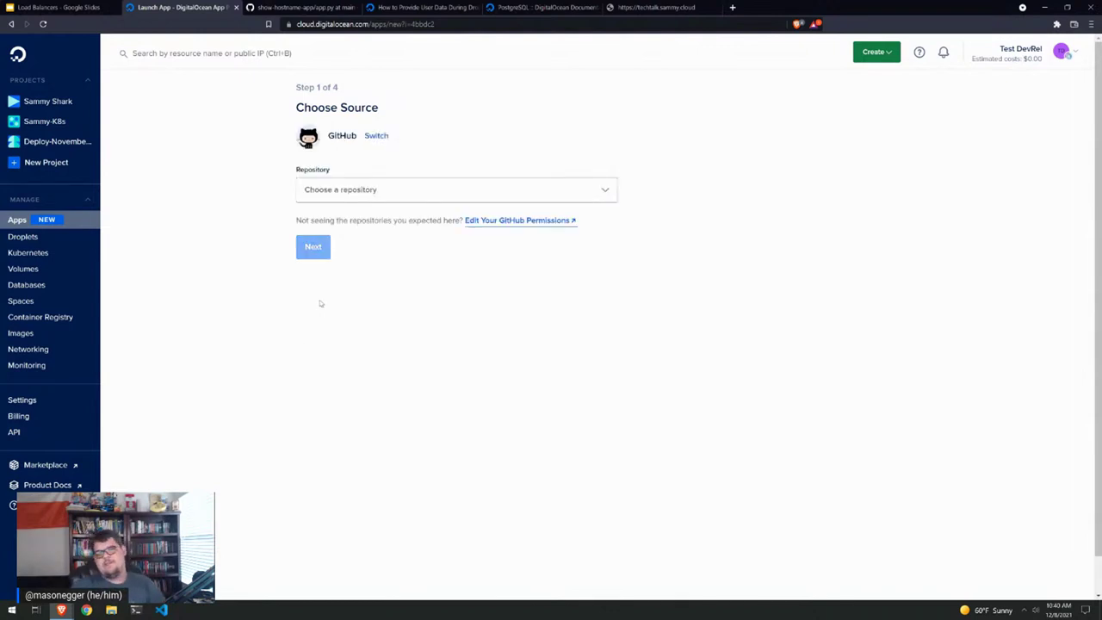
pyautogui.click(442, 189)
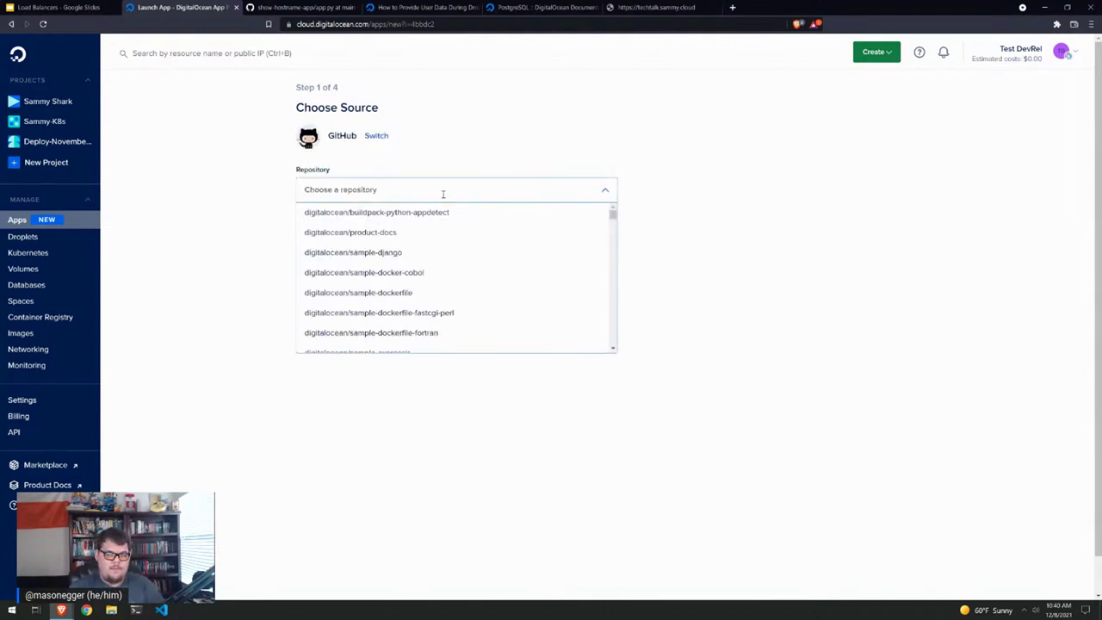
pyautogui.write('MasonEgger-De')
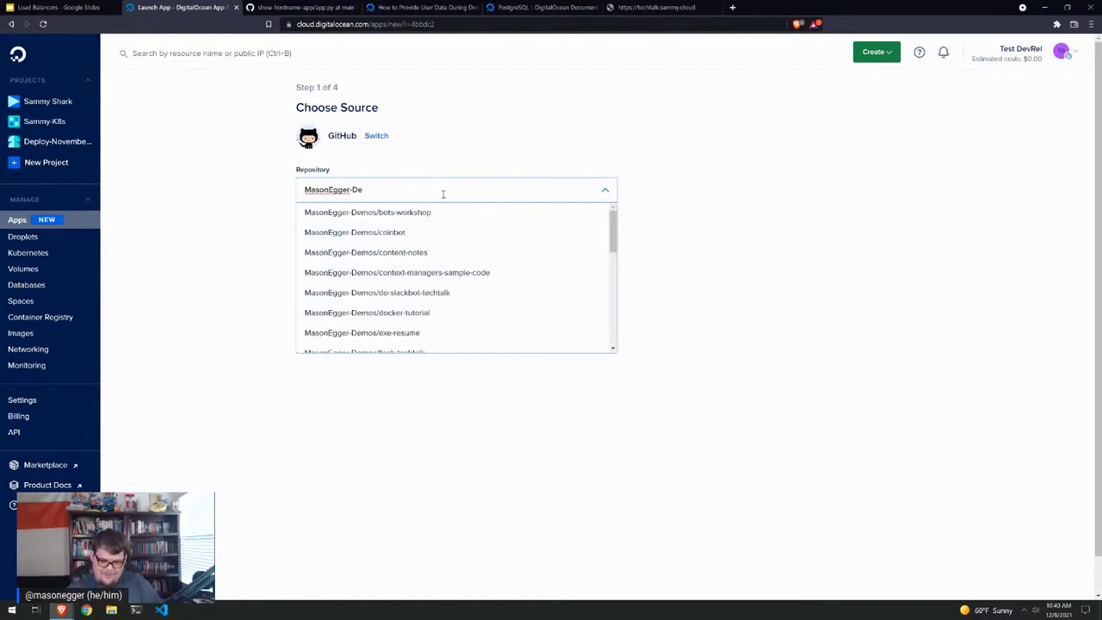
pyautogui.write('mos/show')
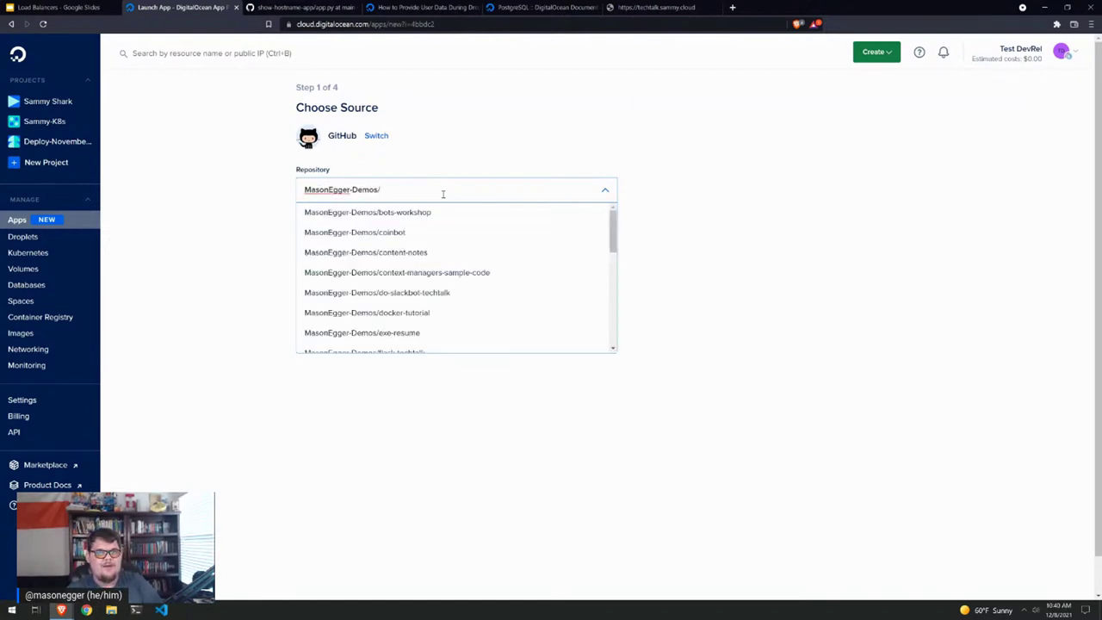
pyautogui.click(443, 214)
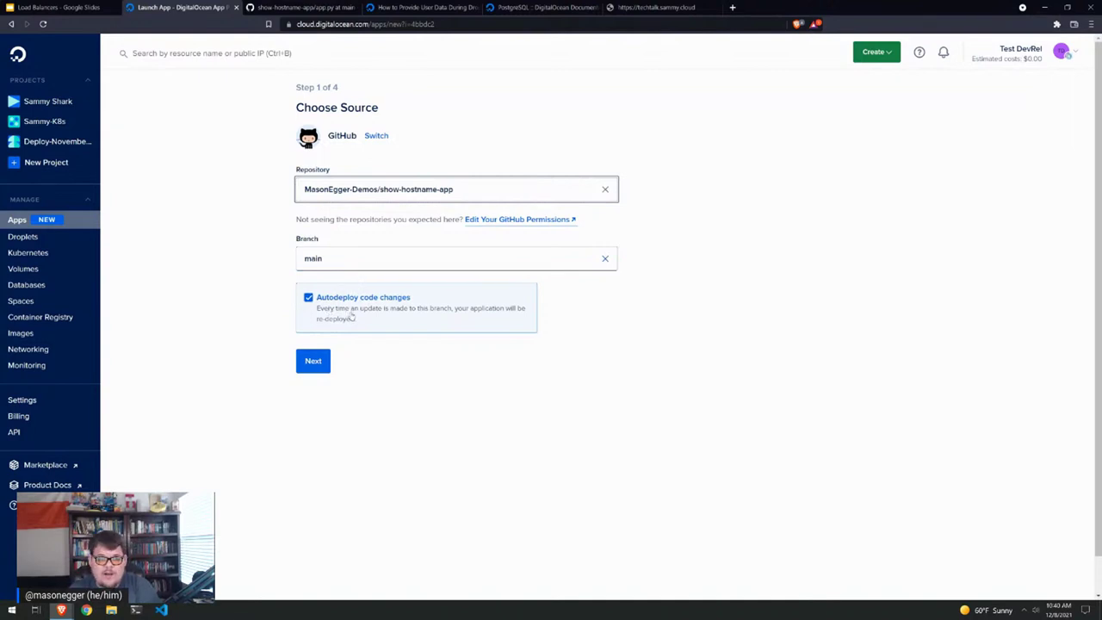
pyautogui.click(312, 363)
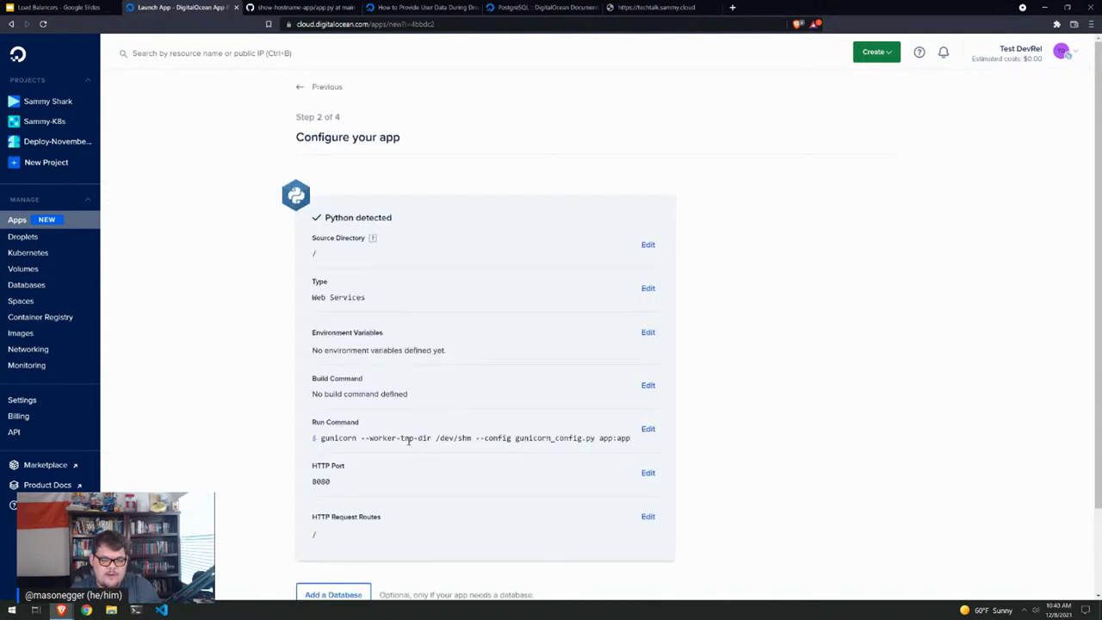
# Review the app's gunicorn run command, and accept its configuration with the name show-hostname-app and the New York region
pyautogui.scroll(-2, 422, 400)
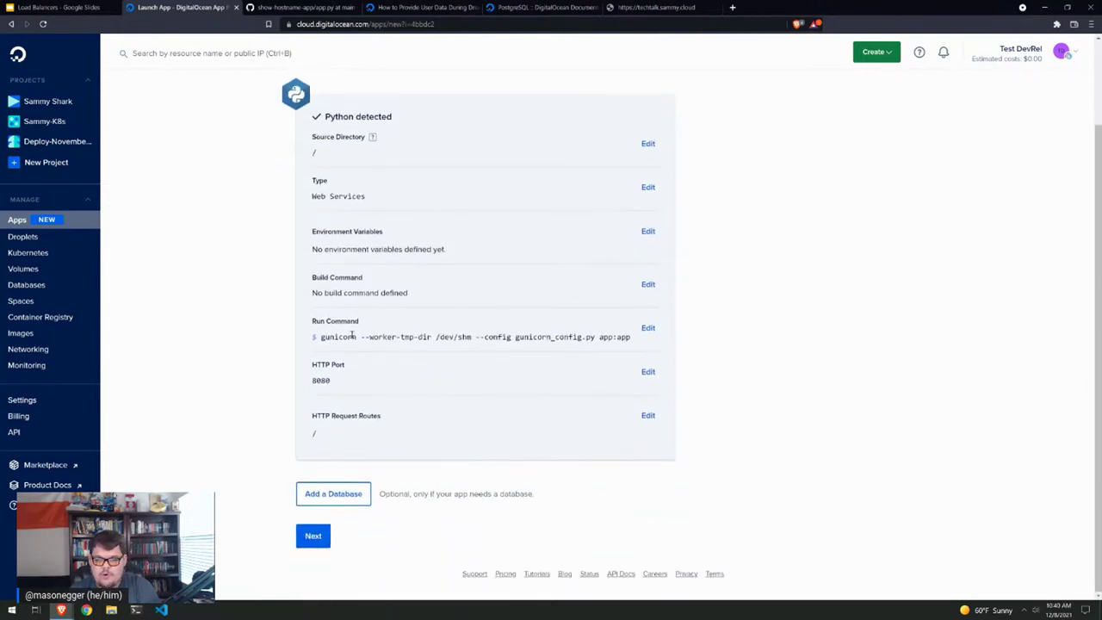
pyautogui.moveTo(318, 339); pyautogui.dragTo(633, 345)
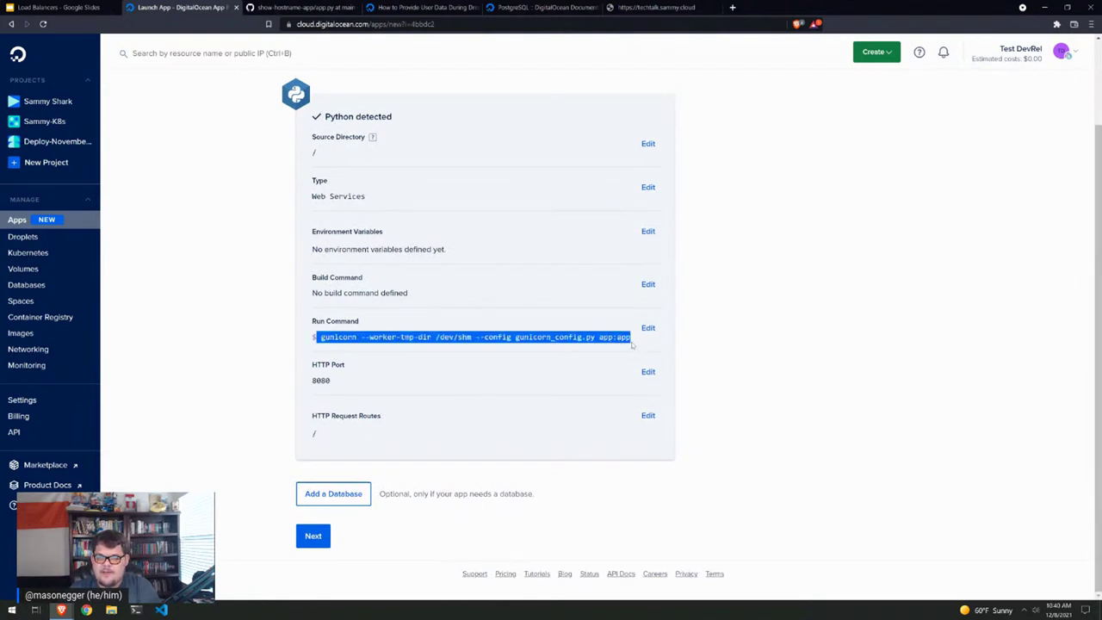
pyautogui.click(486, 340)
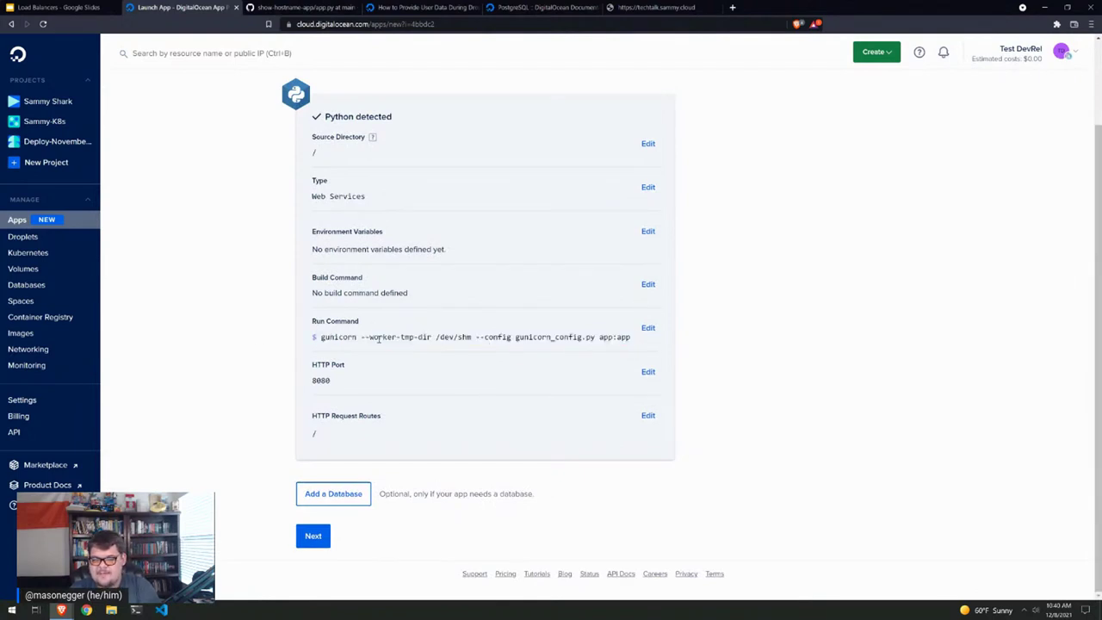
pyautogui.moveTo(360, 337); pyautogui.dragTo(629, 334)
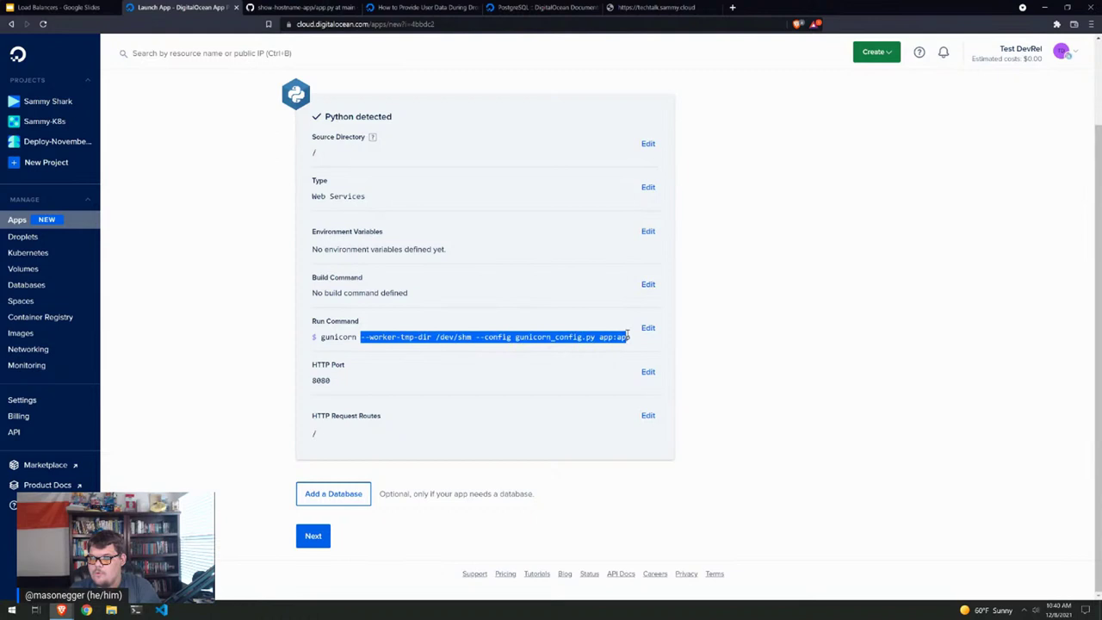
pyautogui.click(530, 336)
pyautogui.moveTo(514, 336); pyautogui.dragTo(630, 336)
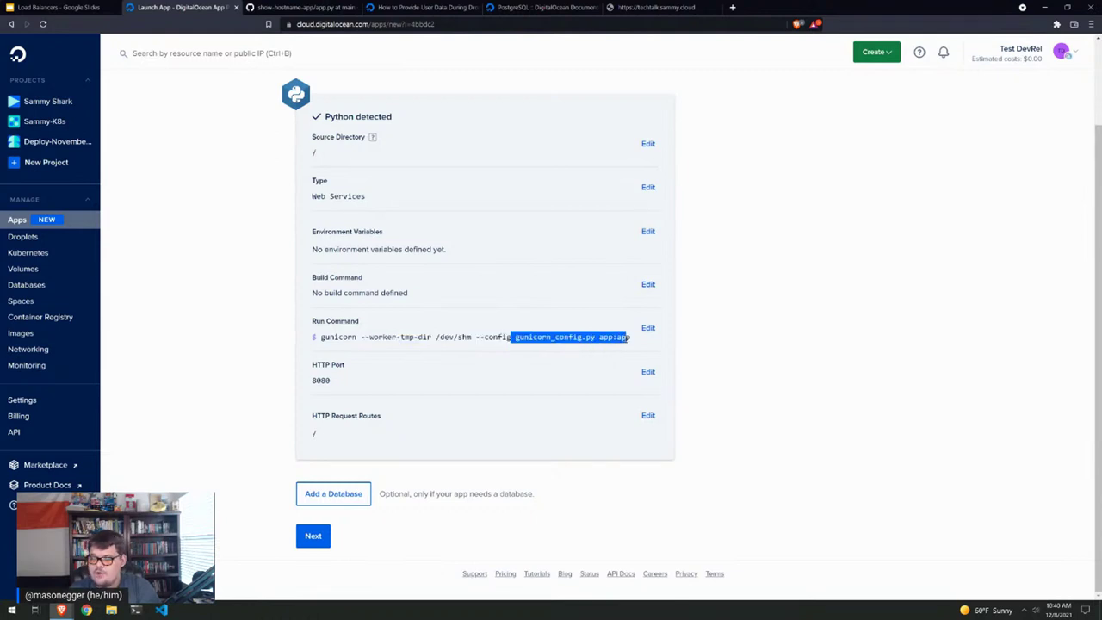
pyautogui.click(315, 536)
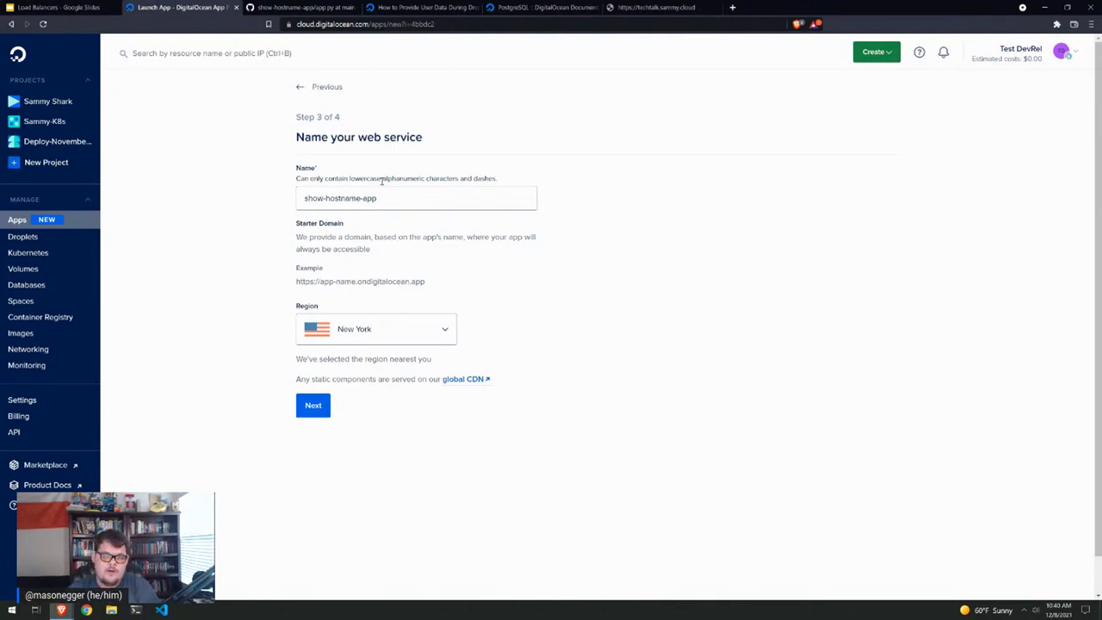
pyautogui.click(315, 405)
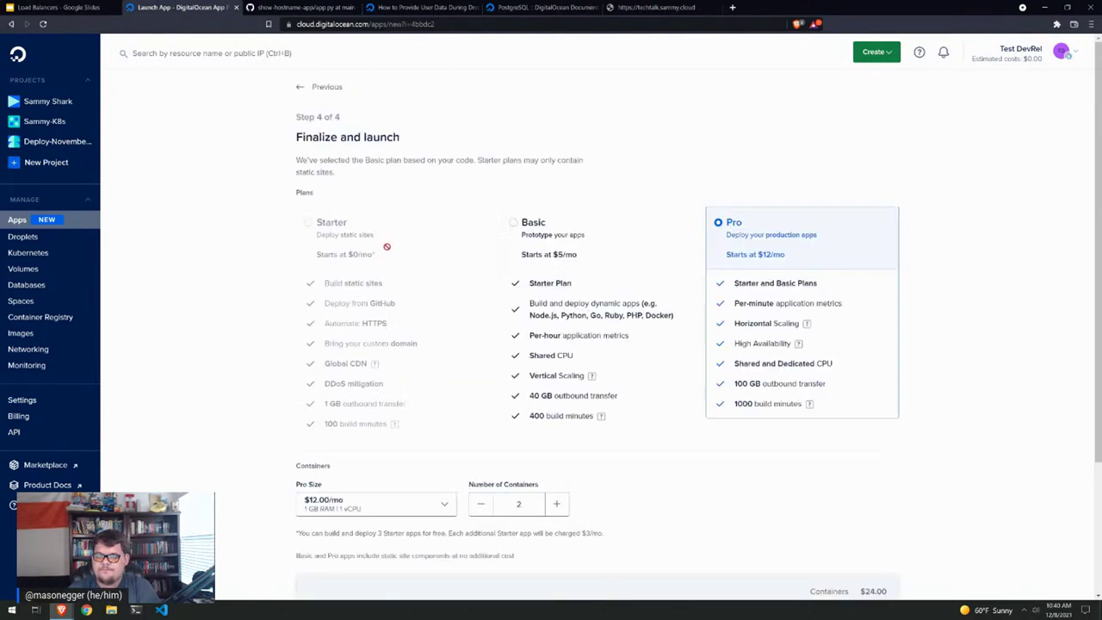
# Set the Pro plan's number of containers to 3 at the $12.00/mo size, and launch the Pro app
pyautogui.scroll(-1, 741, 275)
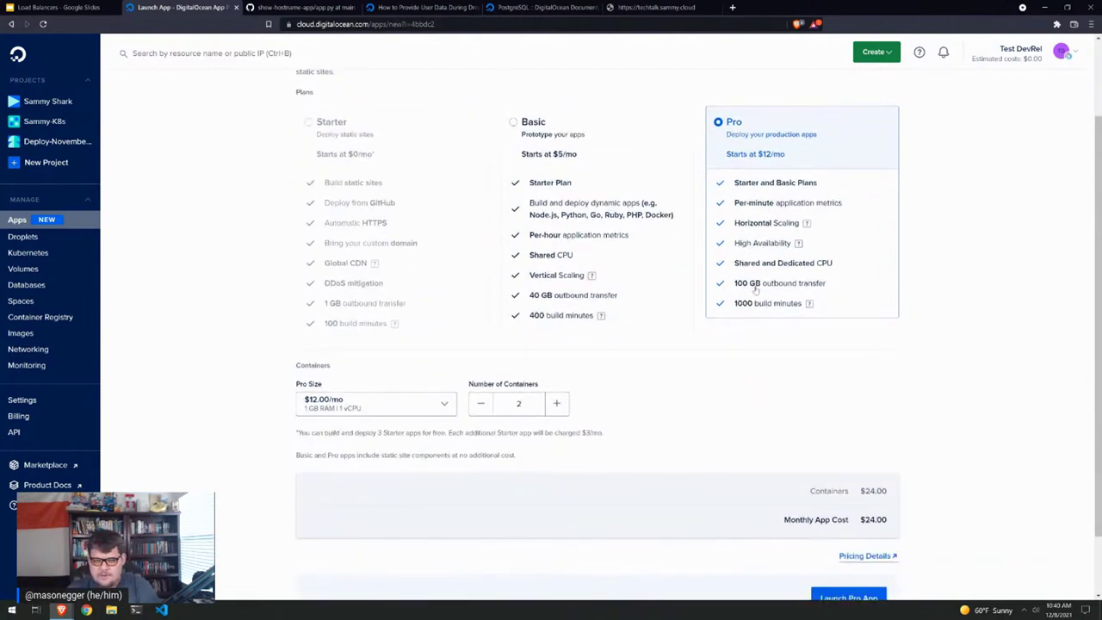
pyautogui.click(482, 403)
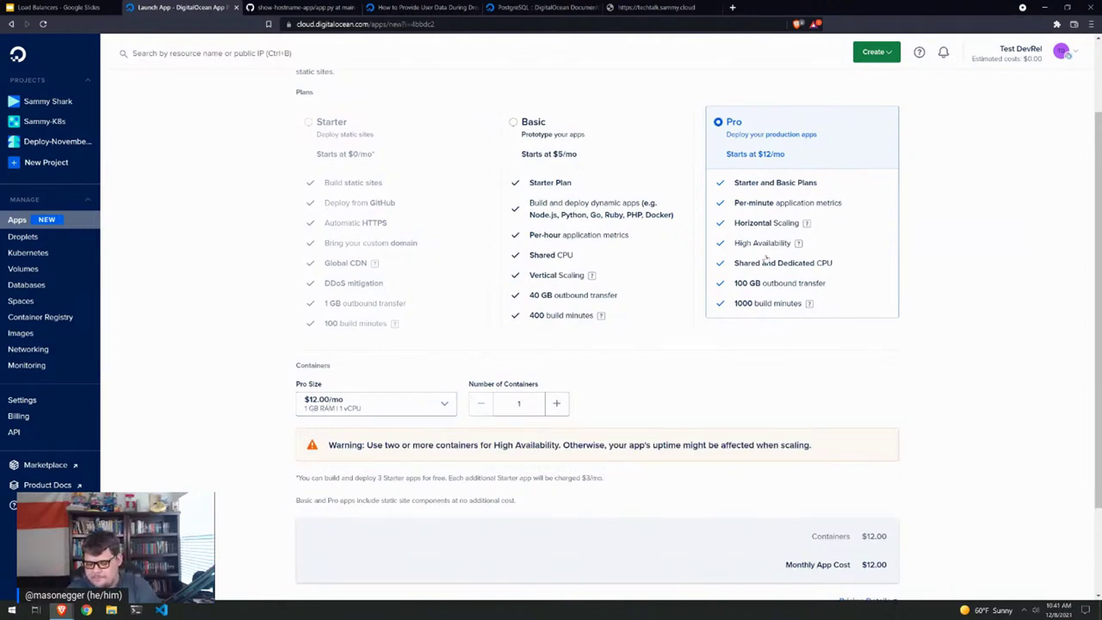
pyautogui.click(562, 410)
pyautogui.scroll(-1, 635, 403)
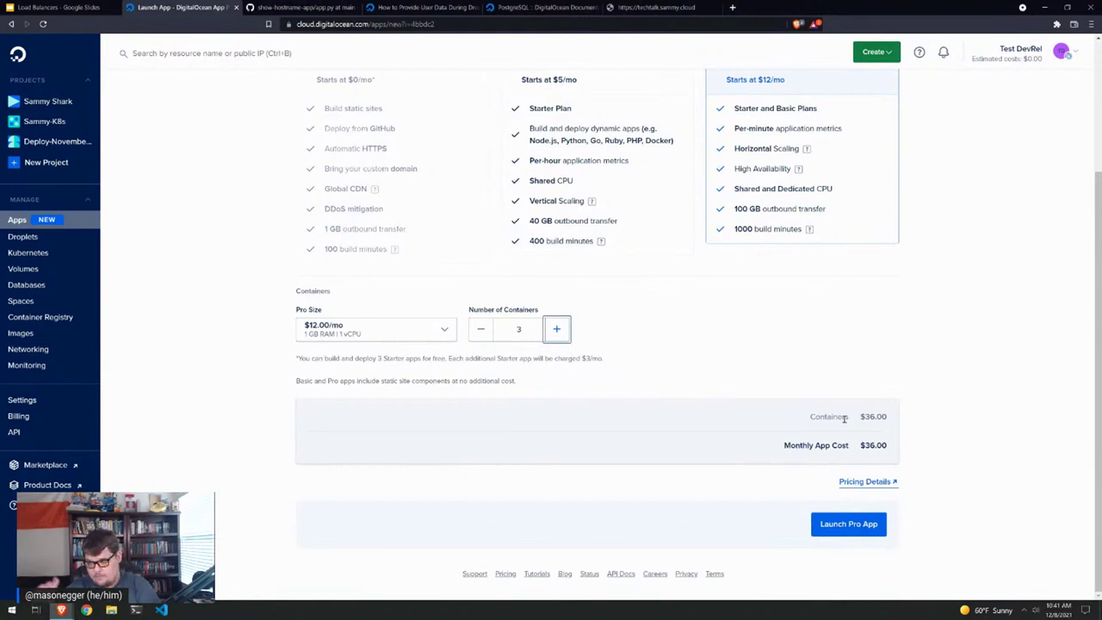
pyautogui.click(854, 530)
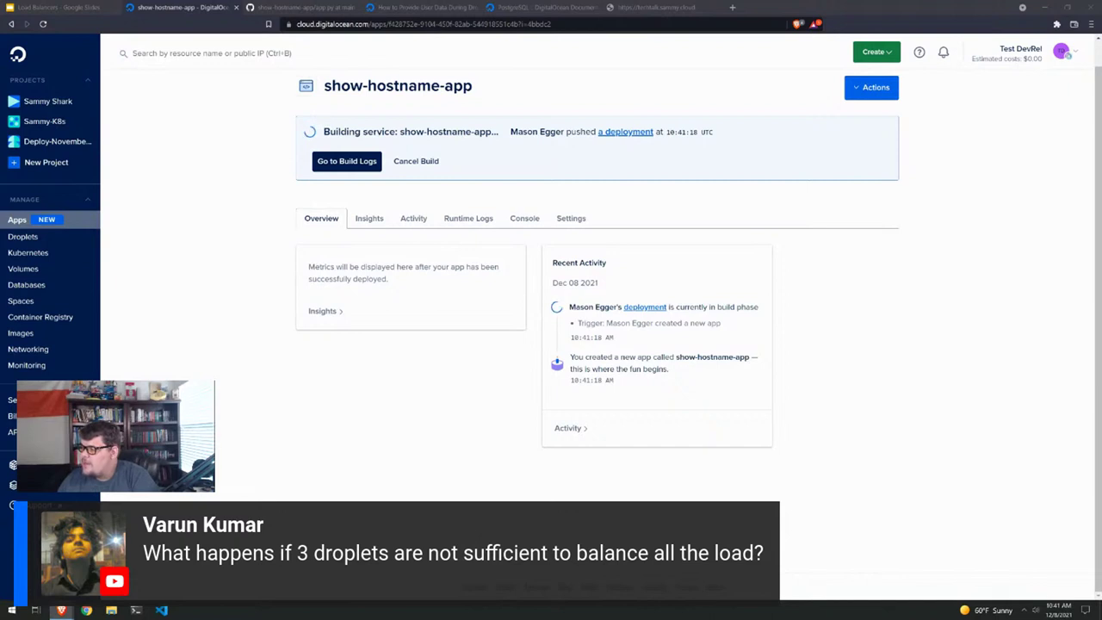
# Open sfo3-load-balancer-01 from the Sammy Shark project, and examine its frontend and Droplet graphs for the 1-hour period
pyautogui.click(18, 54)
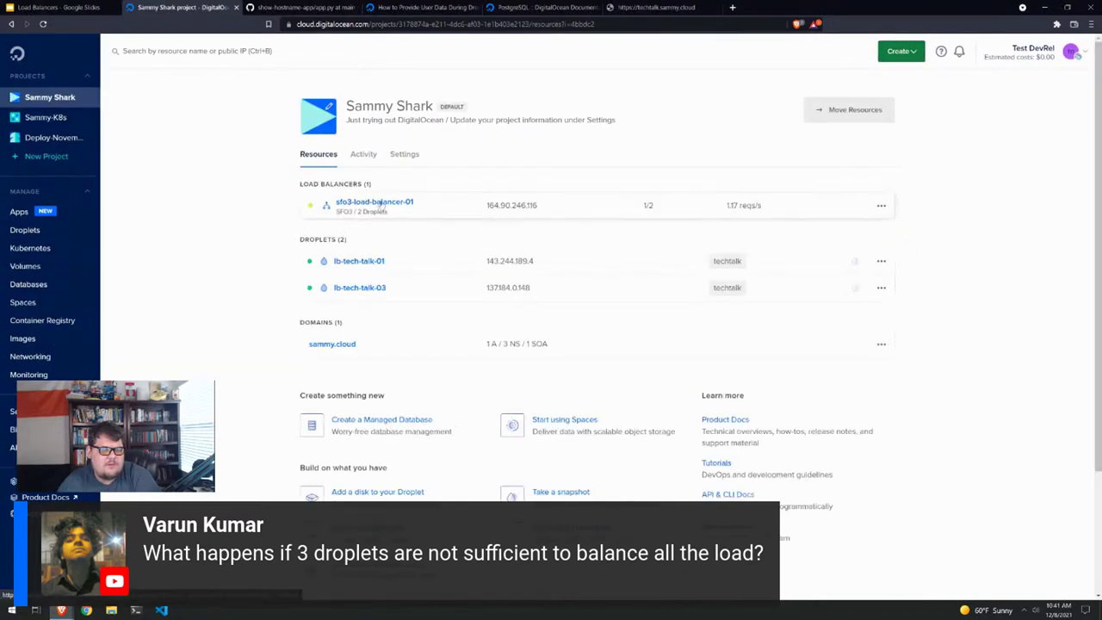
pyautogui.click(382, 204)
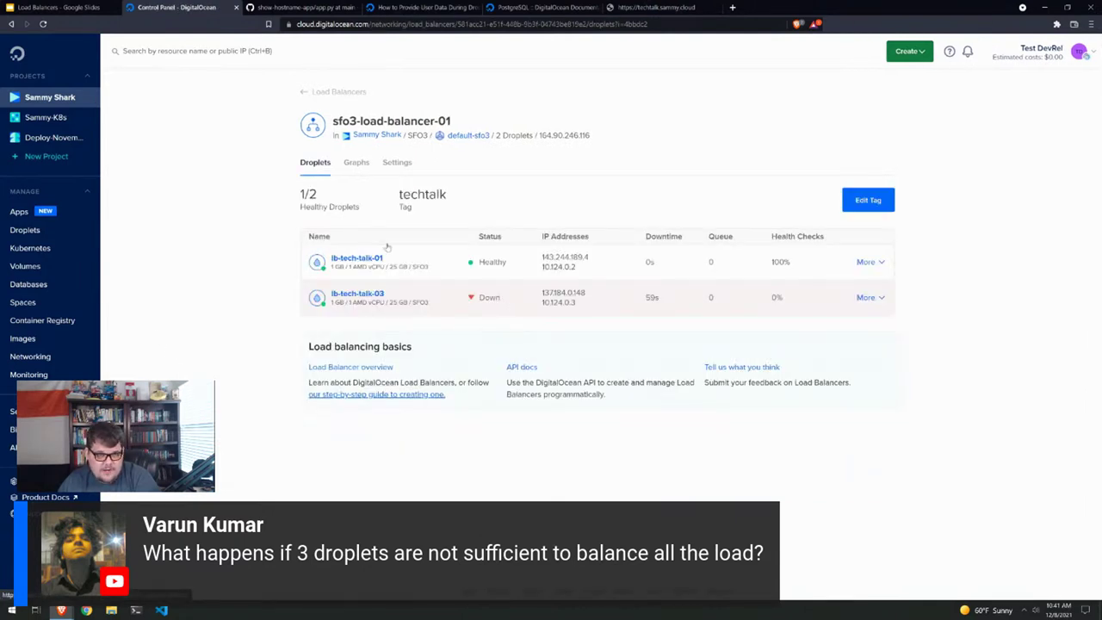
pyautogui.click(356, 162)
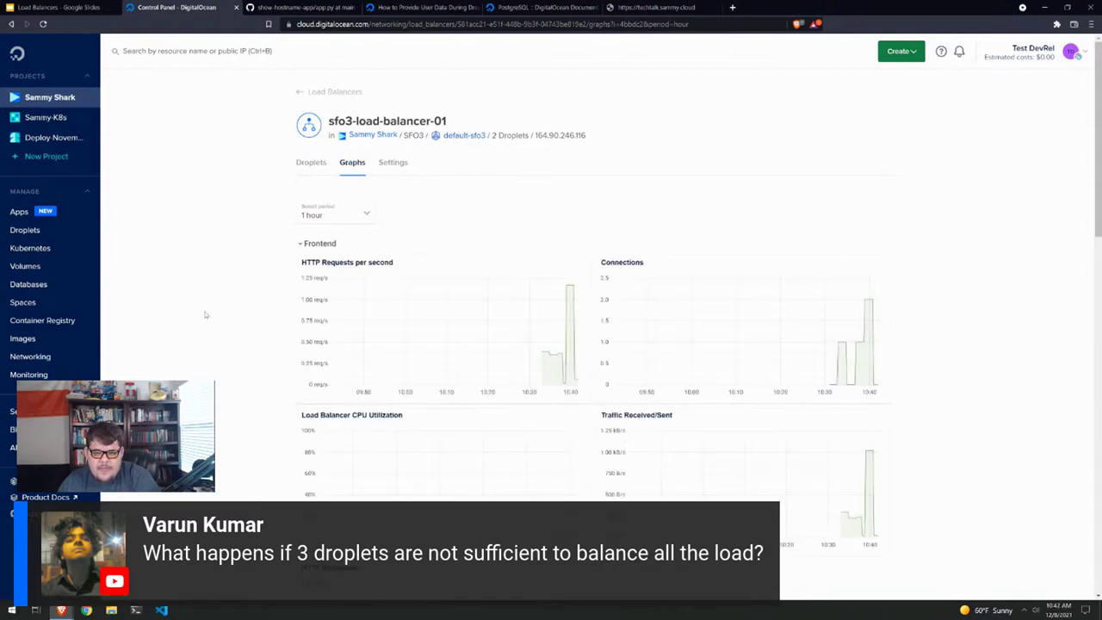
pyautogui.scroll(-2, 205, 314)
pyautogui.scroll(-2, 205, 314)
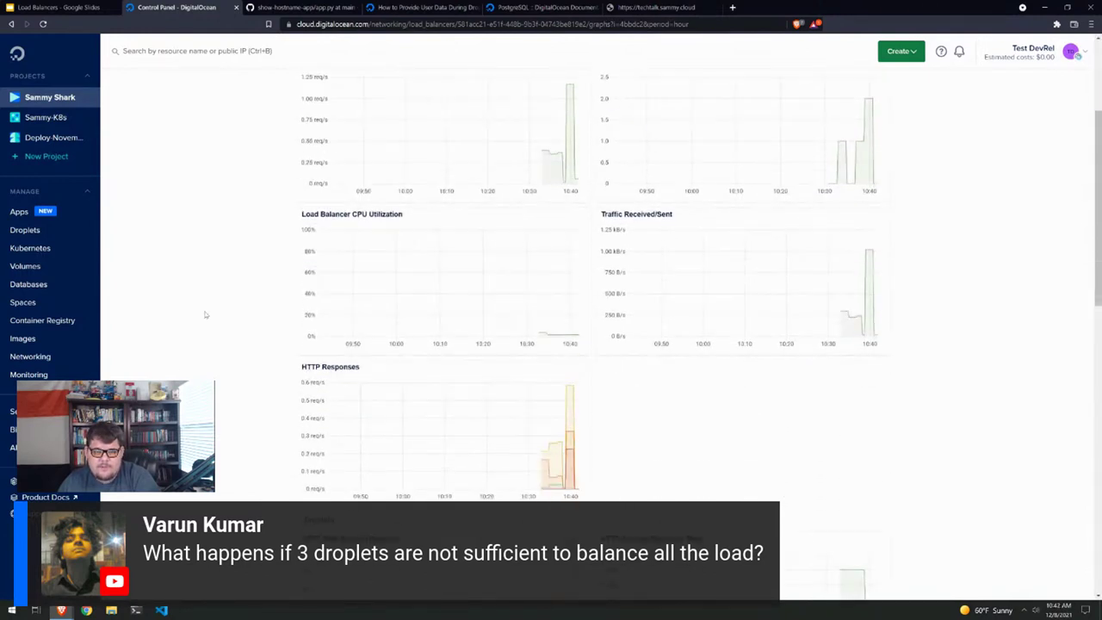
pyautogui.scroll(-3, 205, 314)
pyautogui.scroll(4, 205, 315)
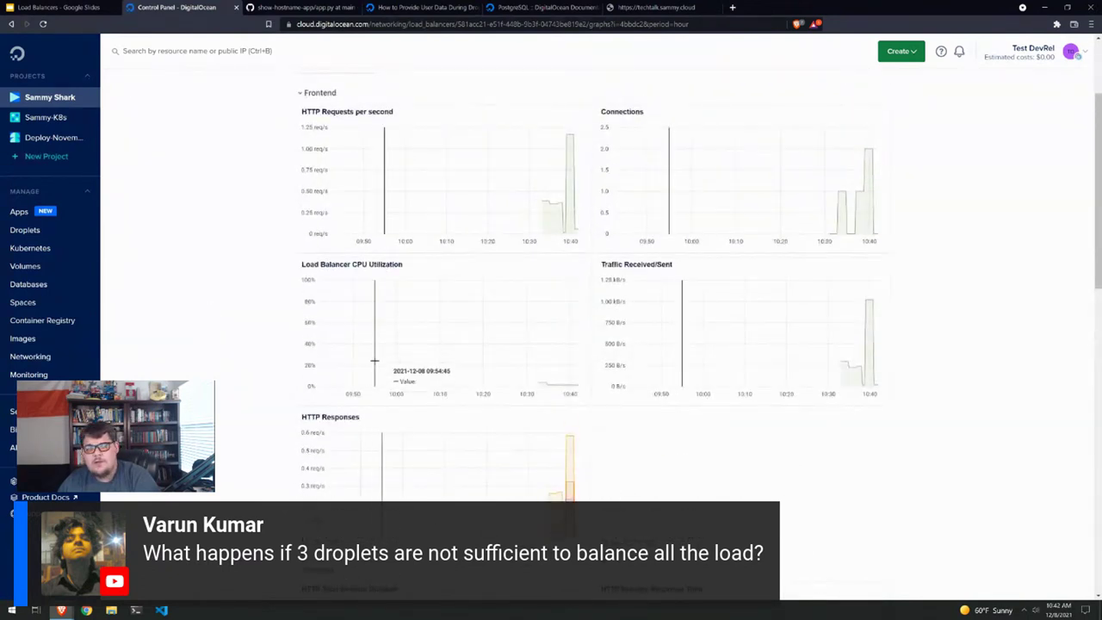
pyautogui.scroll(-3, 373, 362)
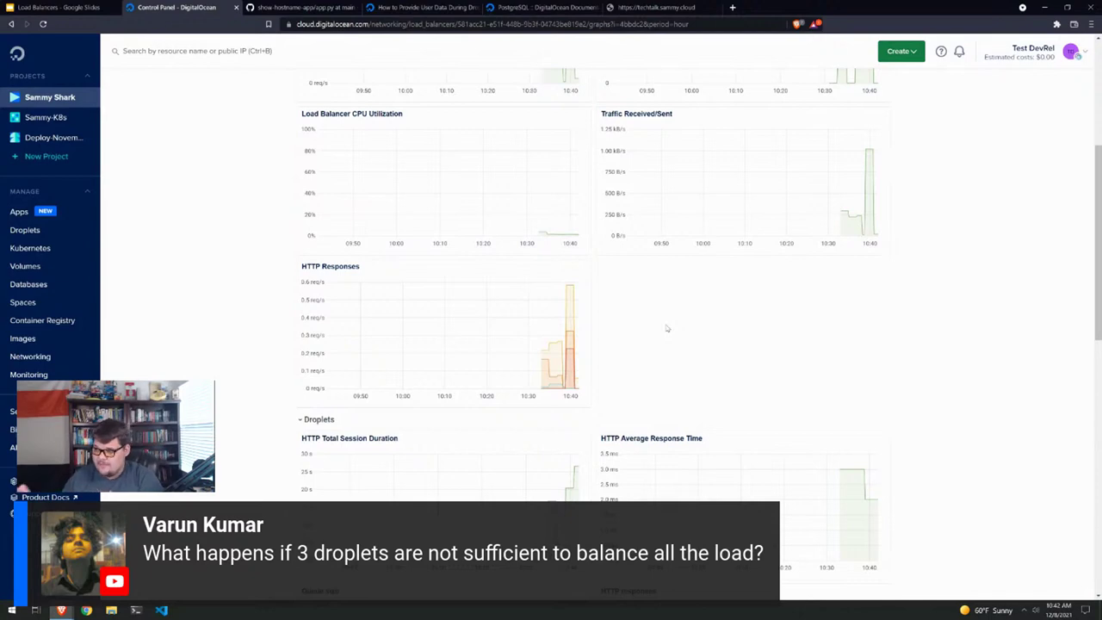
pyautogui.scroll(4, 664, 327)
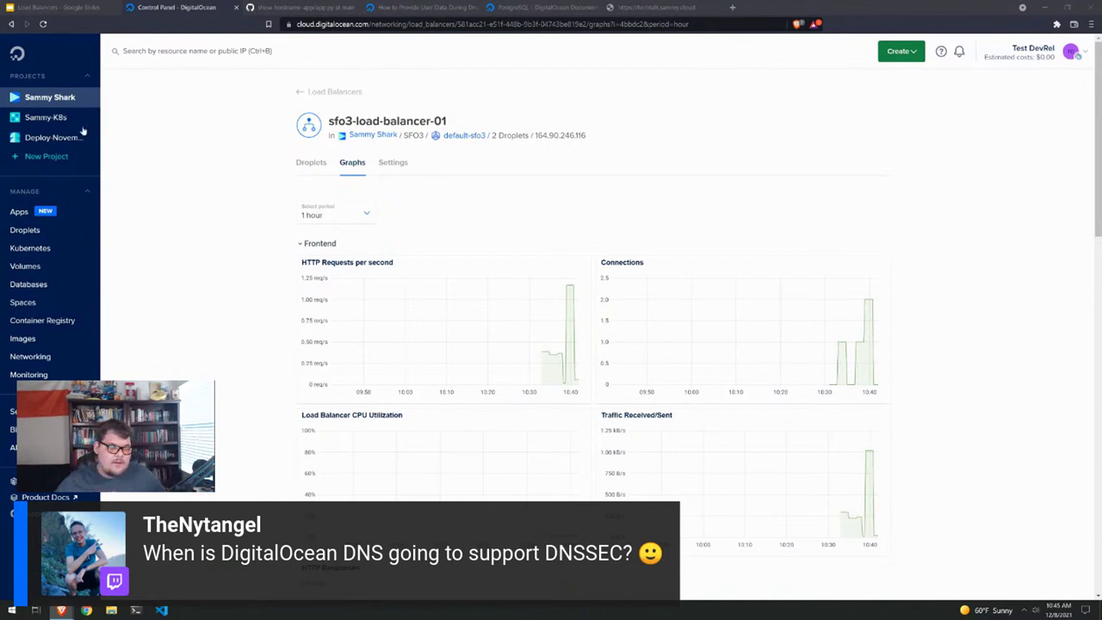
# Open show-hostname-app from the list of apps to check its deployment
pyautogui.click(53, 97)
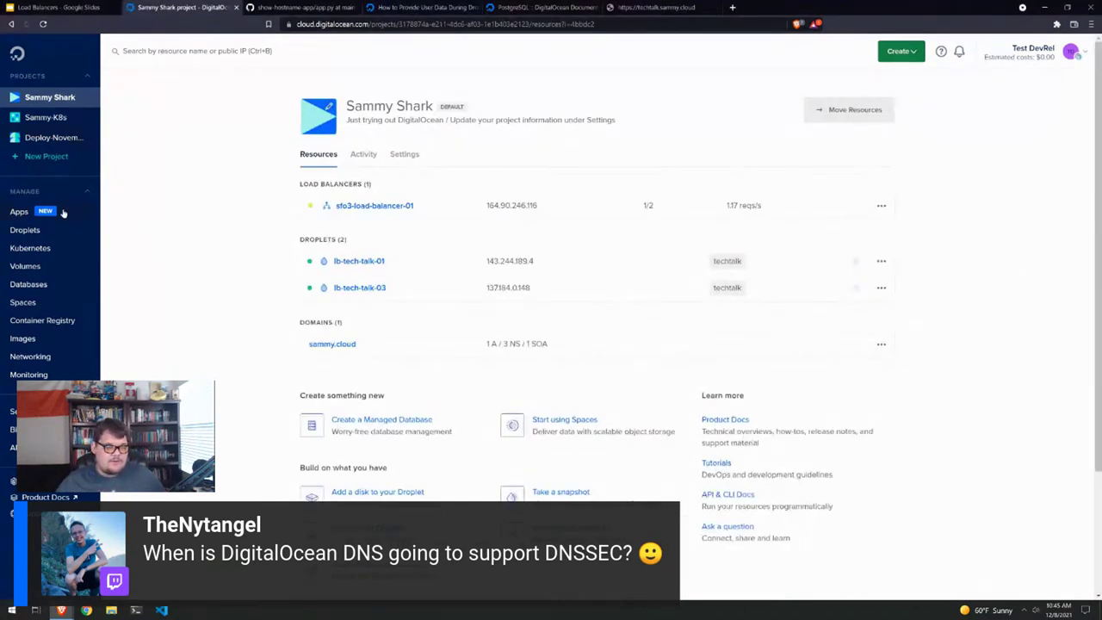
pyautogui.click(19, 212)
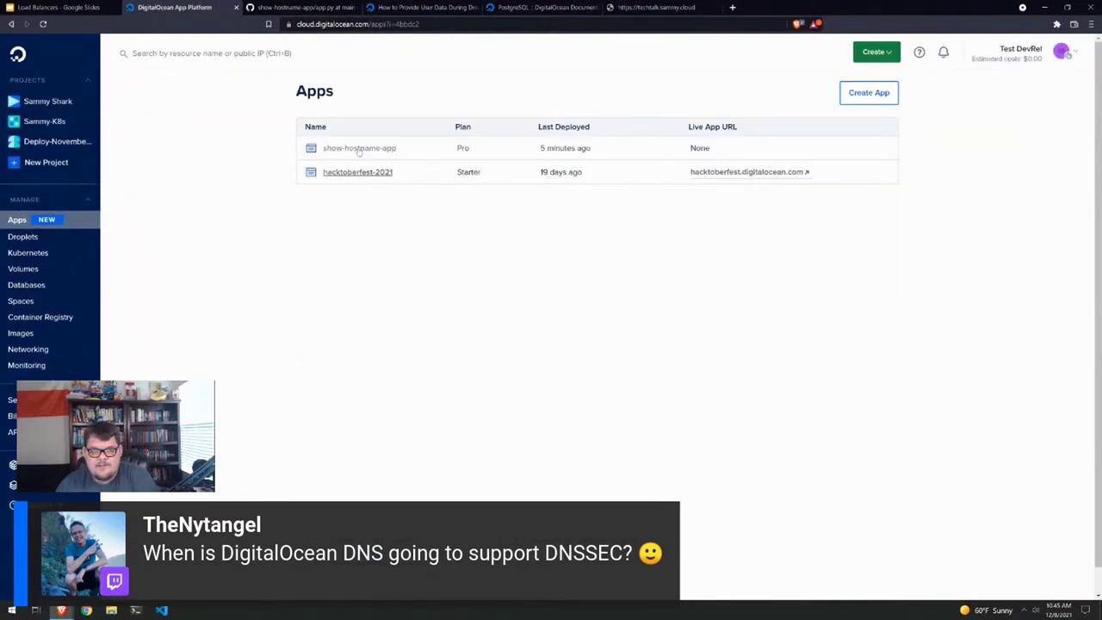
pyautogui.click(356, 149)
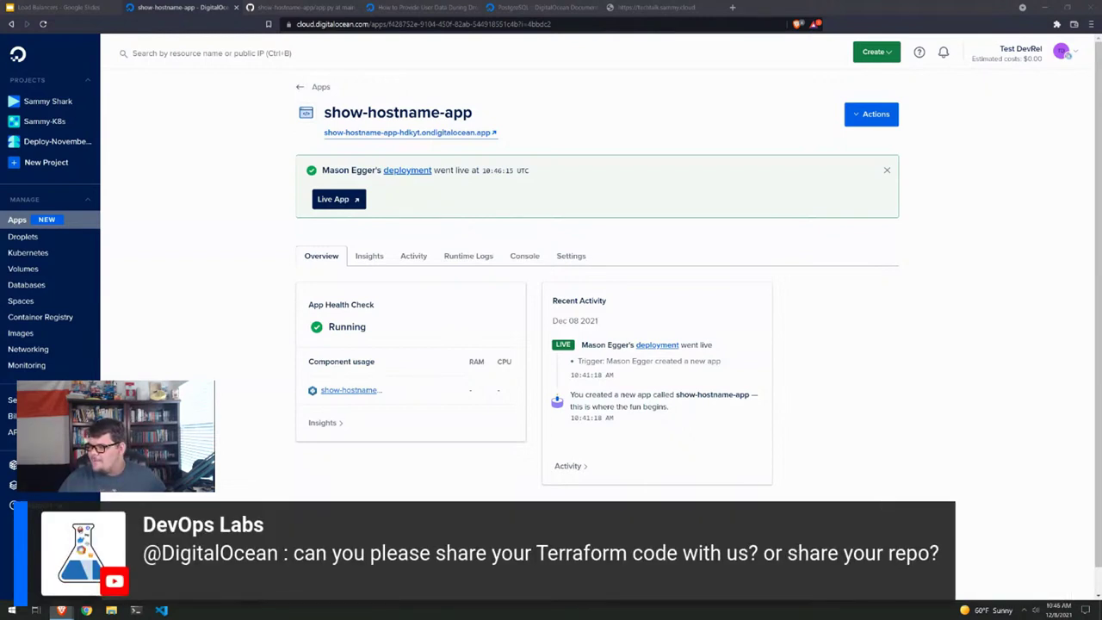
# Open the do-community/terraform-sample-digitalocean-architectures GitHub repository in a new browser tab
pyautogui.click(732, 7)
pyautogui.write('github.com/maso')
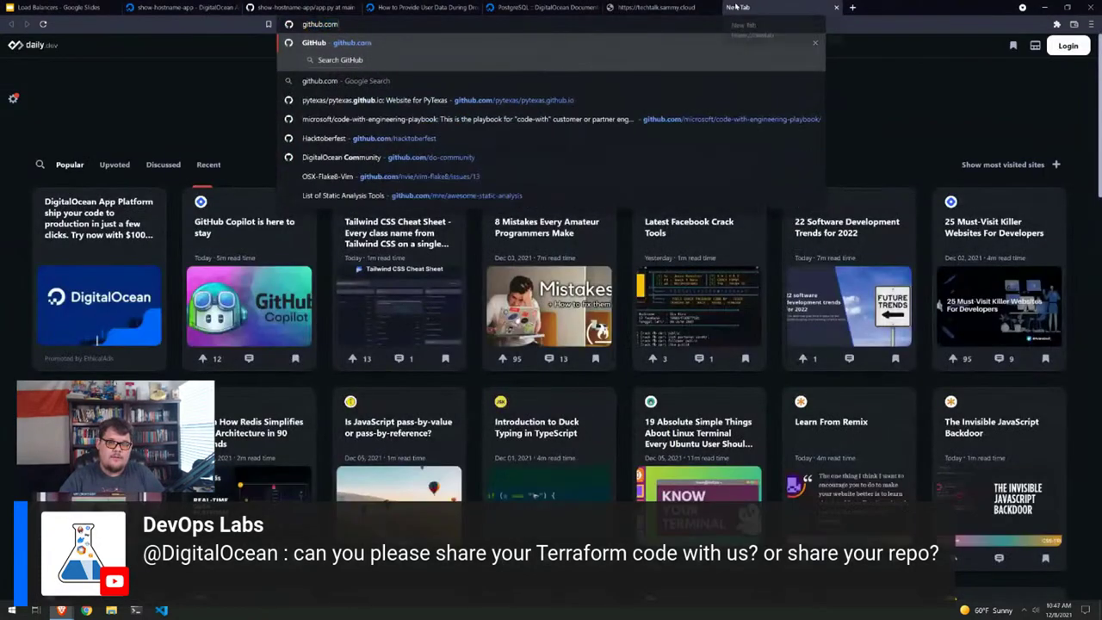
pyautogui.write('negger/')
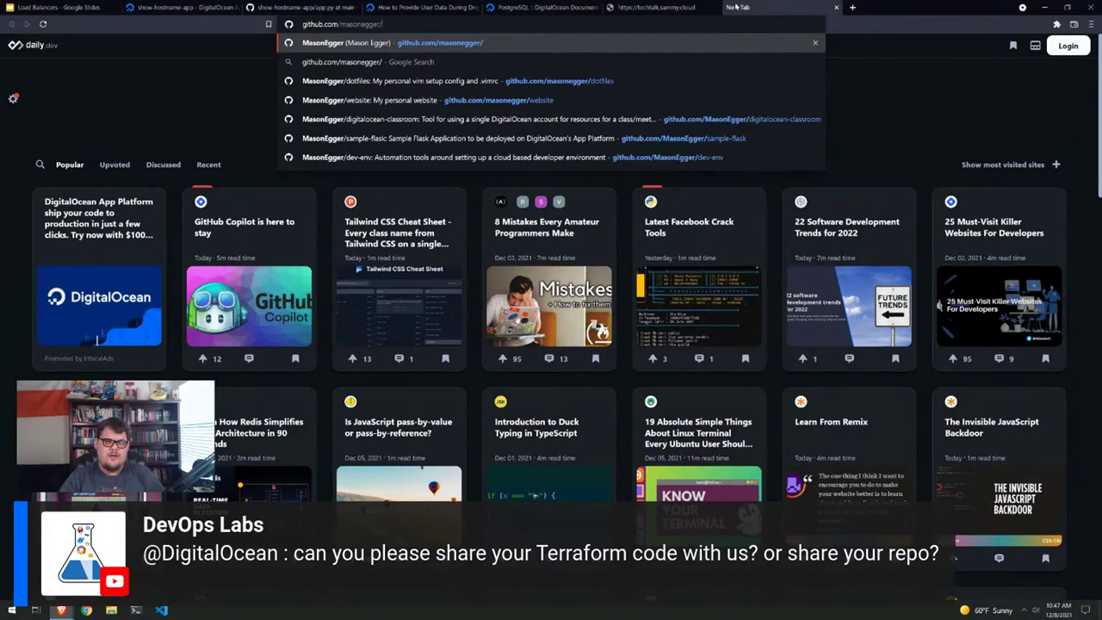
pyautogui.press('BackSpace')
pyautogui.press('BackSpace')
pyautogui.press('BackSpace')
pyautogui.press('BackSpace')
pyautogui.press('BackSpace')
pyautogui.press('BackSpace')
pyautogui.press('BackSpace')
pyautogui.press('BackSpace')
pyautogui.press('BackSpace')
pyautogui.press('BackSpace')
pyautogui.press('BackSpace')
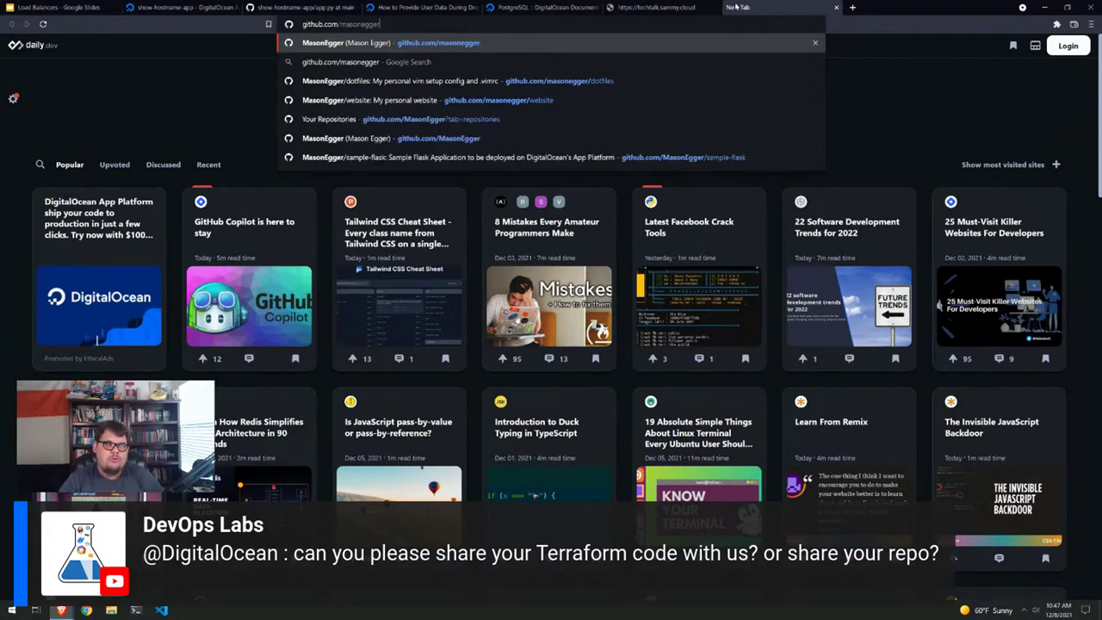
pyautogui.write('do-communi')
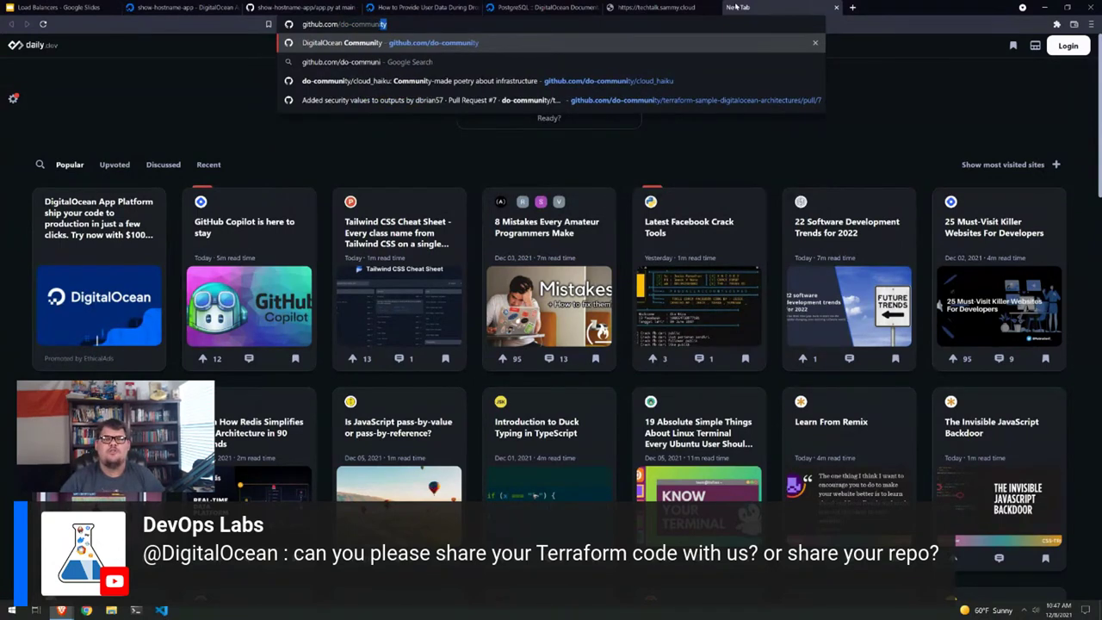
pyautogui.press('Return')
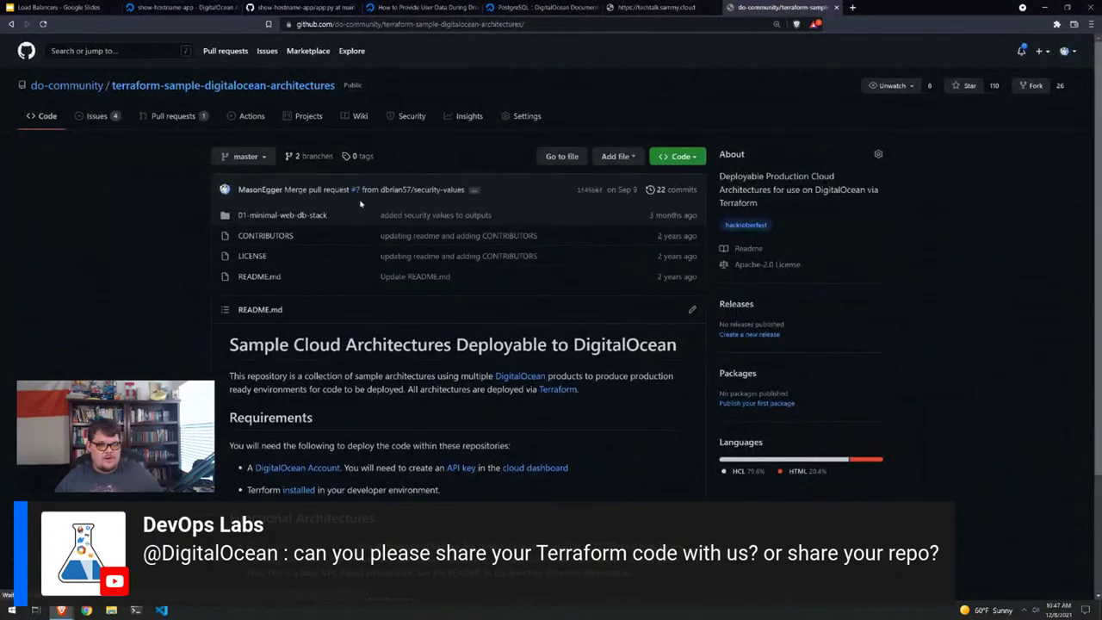
# View the 01-minimal-web-db-stack folder, return to the repository's main page, and select its web address for sharing
pyautogui.click(272, 217)
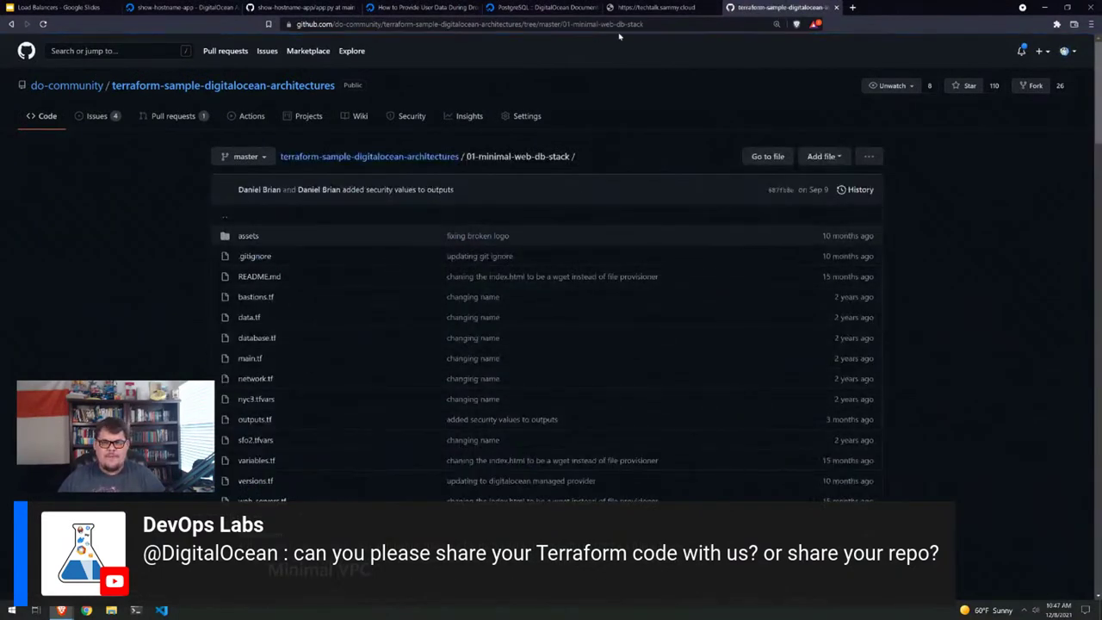
pyautogui.click(11, 24)
pyautogui.click(410, 24)
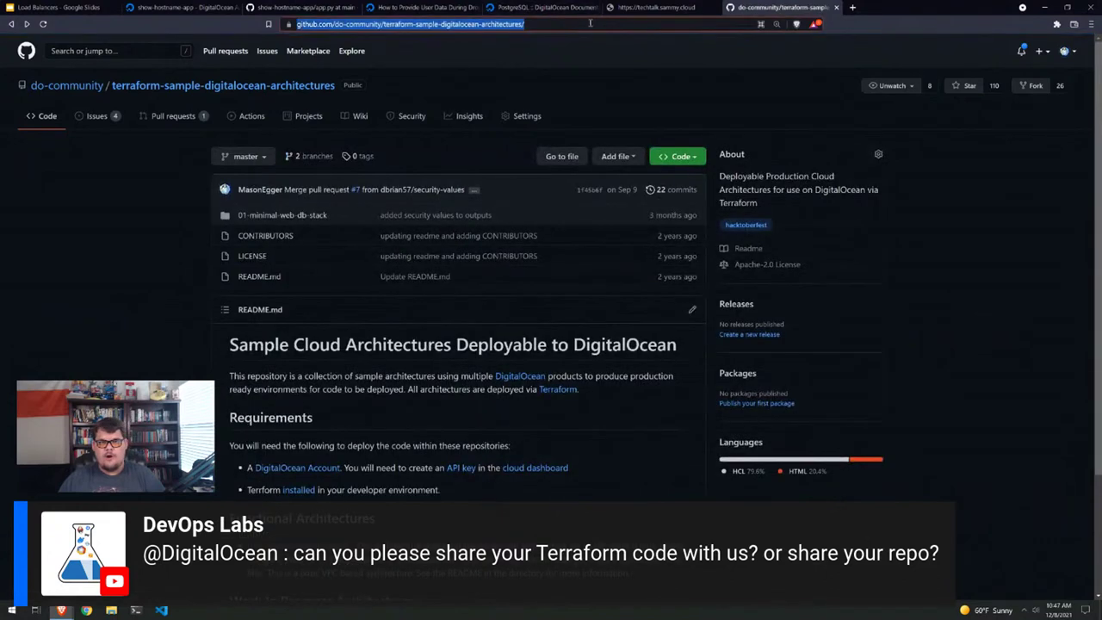
pyautogui.hotkey('alt', 'Tab')
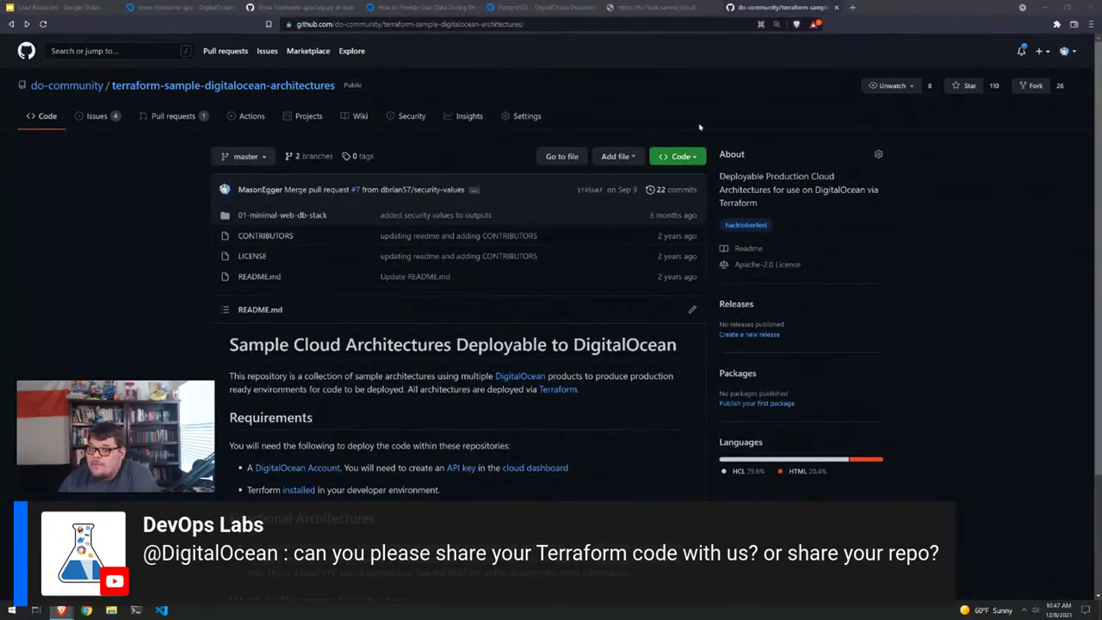
# Open web-servers.tf in the 01-minimal-web-db-stack folder, and examine the digitalocean_certificate resource
pyautogui.click(291, 216)
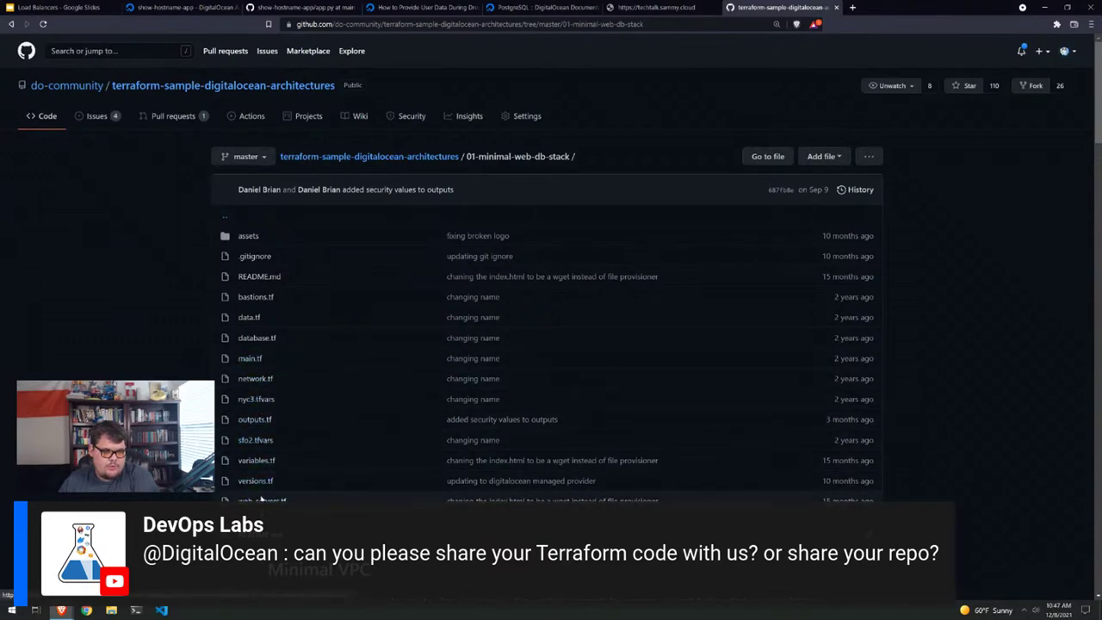
pyautogui.click(260, 500)
pyautogui.scroll(-6, 505, 443)
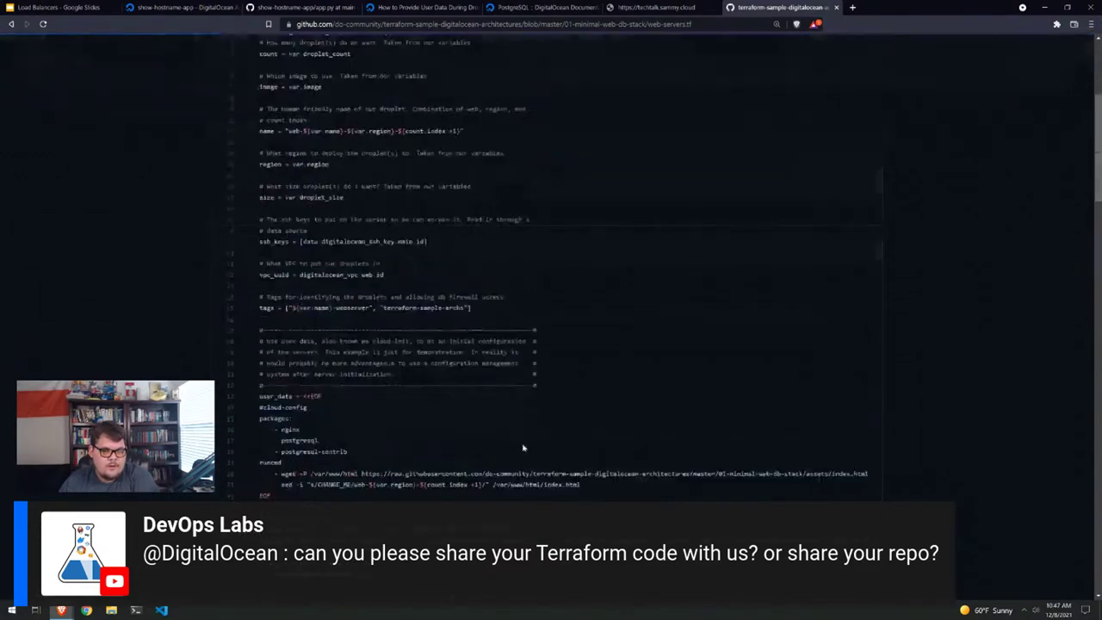
pyautogui.scroll(-5, 505, 444)
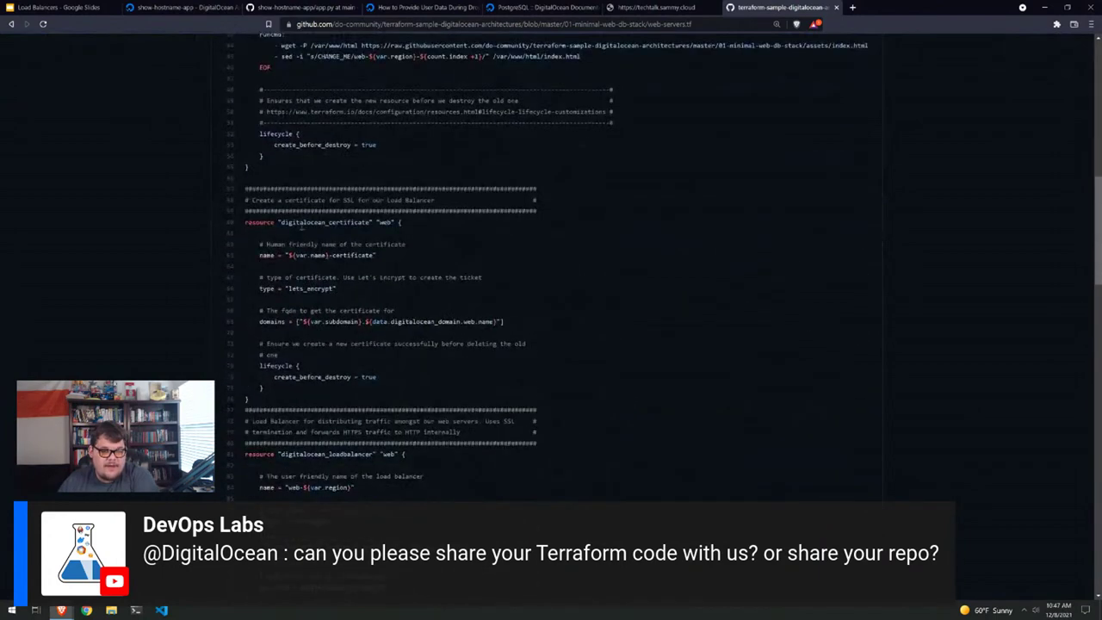
pyautogui.moveTo(258, 222); pyautogui.dragTo(363, 398)
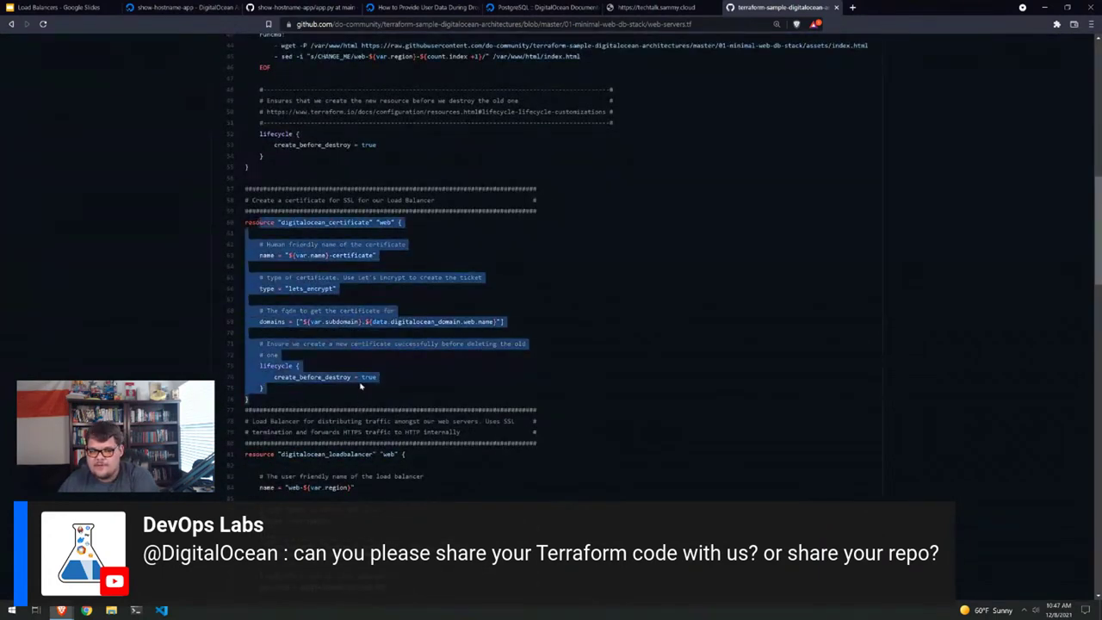
# Examine the digitalocean_loadbalancer resource in web-servers.tf, including its droplet_ids setting and forwarding rules
pyautogui.scroll(-4, 361, 386)
pyautogui.moveTo(249, 253); pyautogui.dragTo(336, 499)
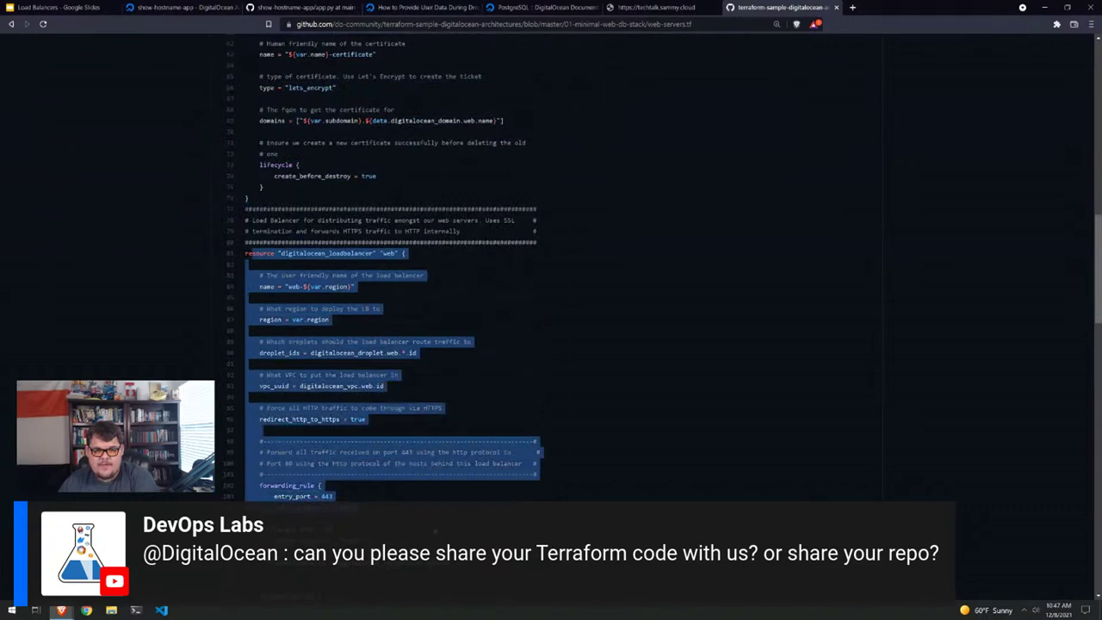
pyautogui.scroll(-3, 525, 393)
pyautogui.moveTo(250, 186); pyautogui.dragTo(279, 203)
pyautogui.click(279, 203)
pyautogui.moveTo(482, 193); pyautogui.dragTo(283, 191)
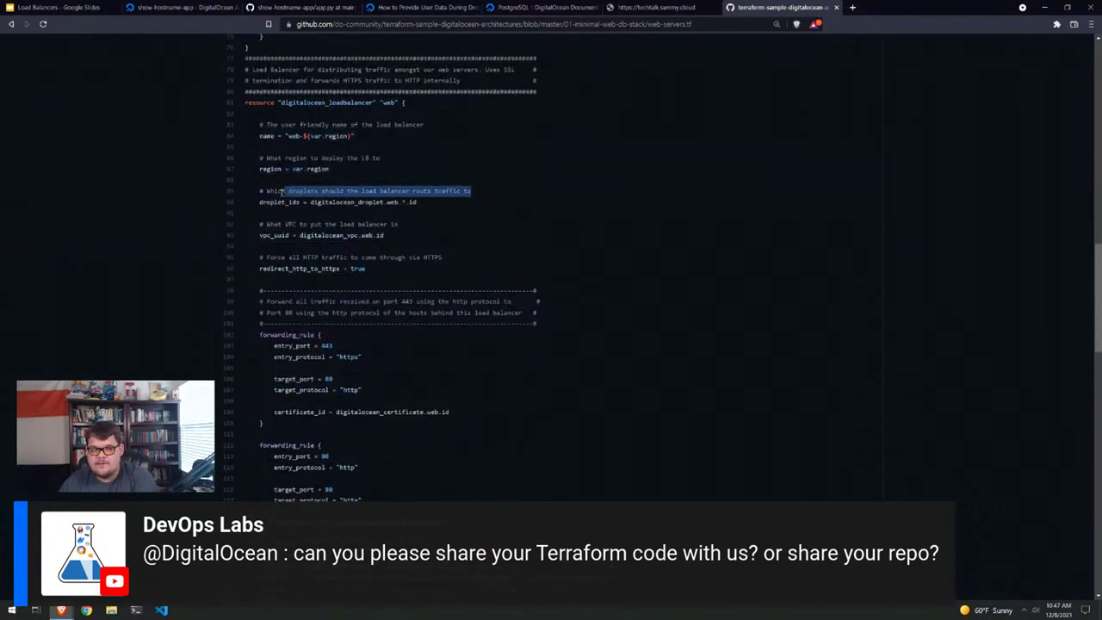
pyautogui.click(308, 204)
pyautogui.scroll(-3, 430, 381)
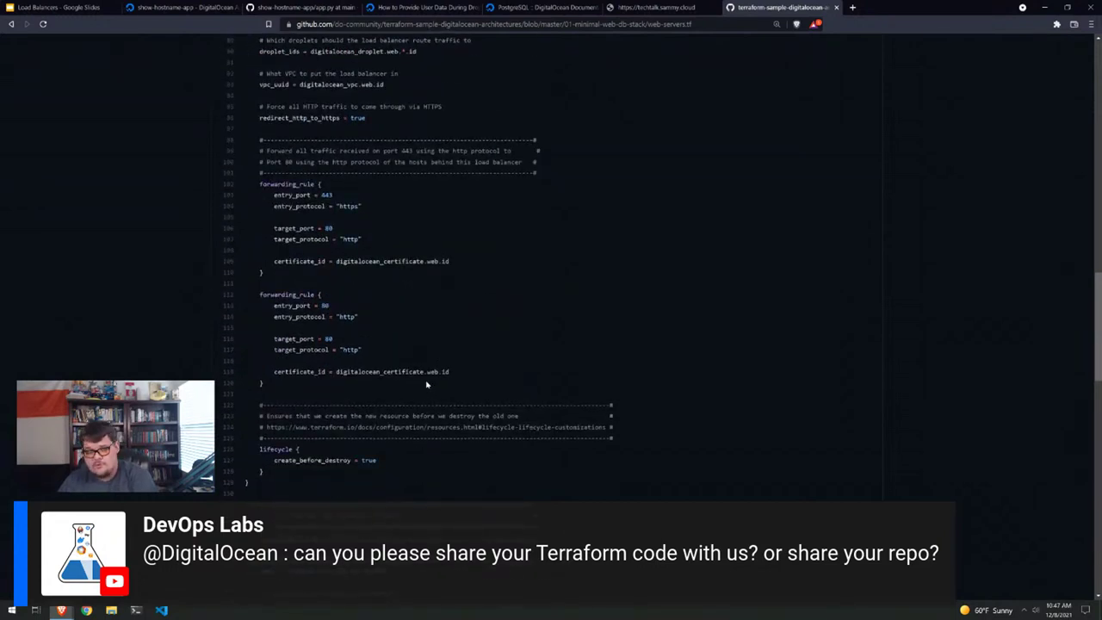
# Examine the digitalocean_firewall rules and the digitalocean_record DNS resource in web-servers.tf
pyautogui.scroll(-6, 429, 384)
pyautogui.scroll(-4, 334, 299)
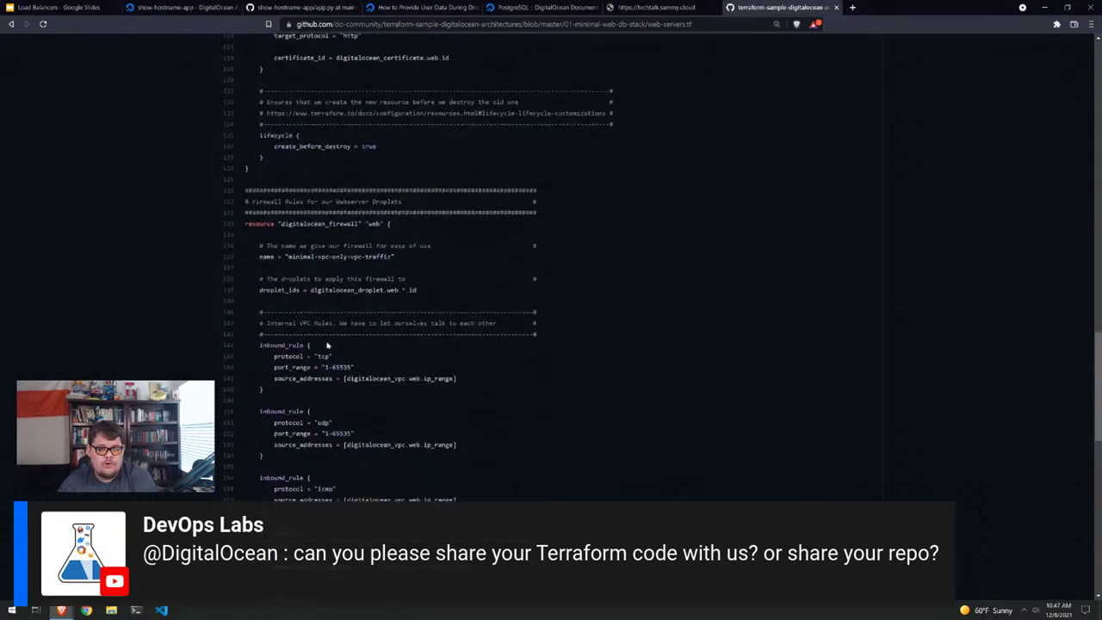
pyautogui.scroll(-4, 318, 345)
pyautogui.scroll(-8, 318, 344)
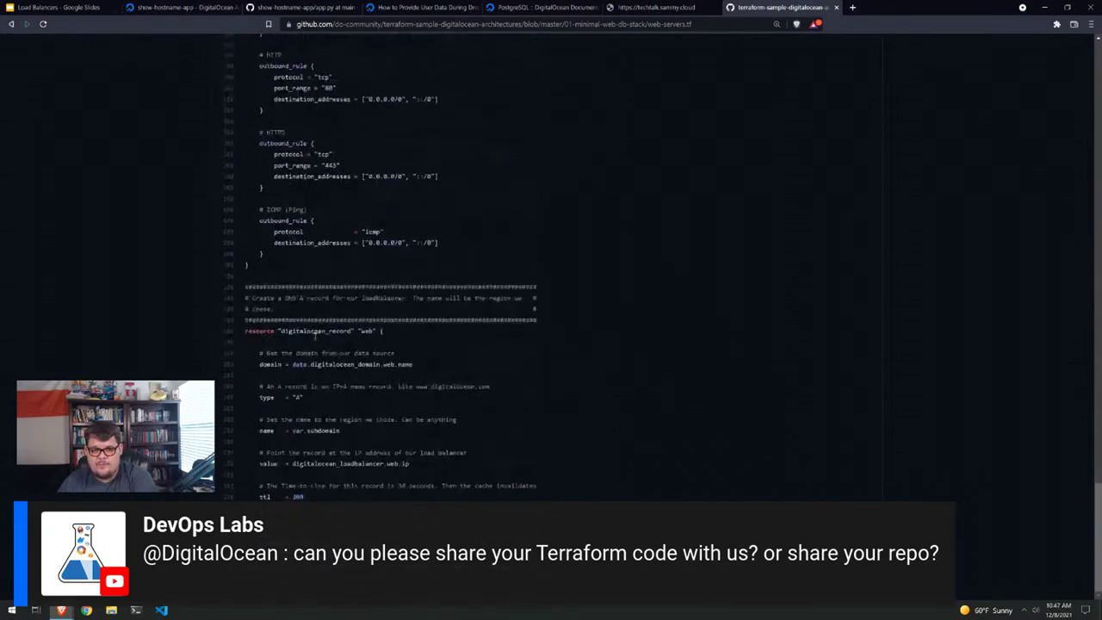
# Return to the 01-minimal-web-db-stack folder, and examine the web servers in the README's Architecture Diagram
pyautogui.click(12, 25)
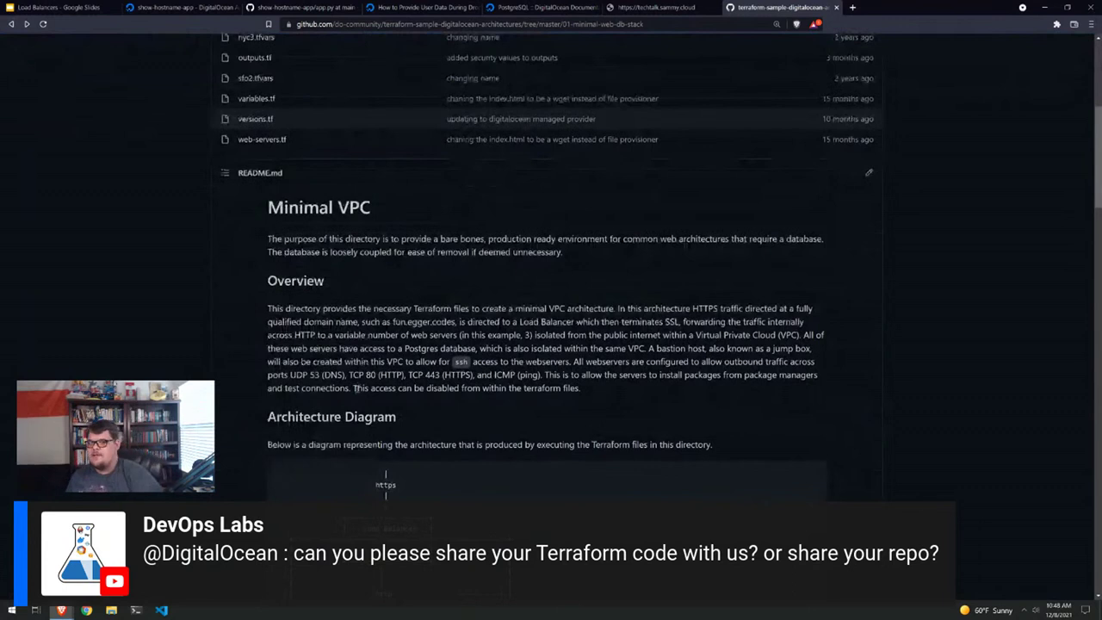
pyautogui.scroll(-5, 354, 388)
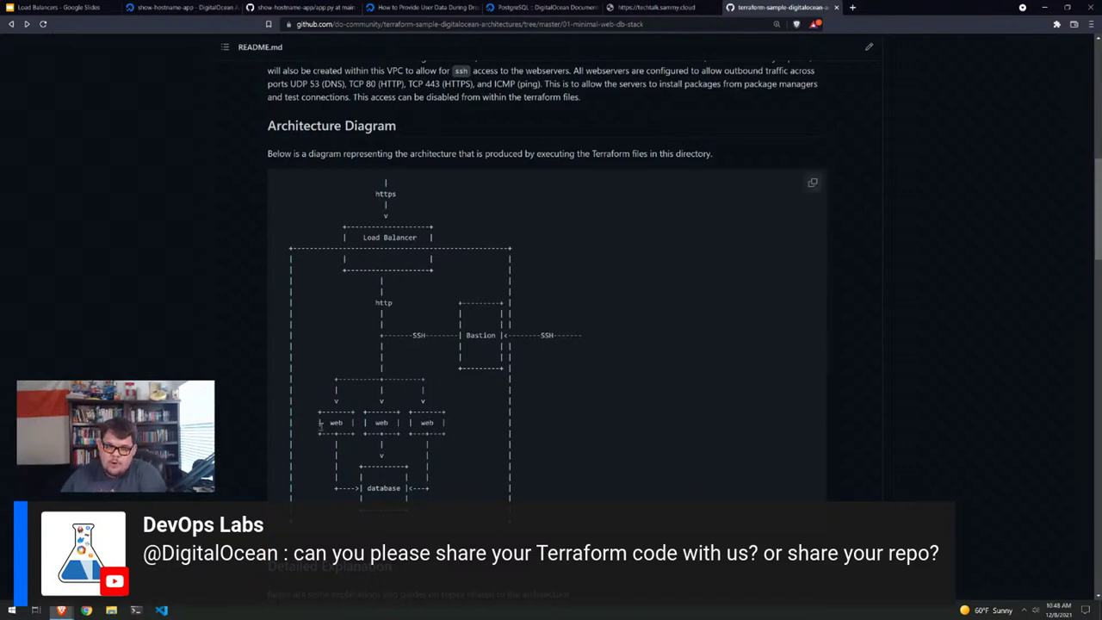
pyautogui.moveTo(318, 423)
pyautogui.mouseDown()
pyautogui.moveTo(604, 423)
pyautogui.moveTo(332, 423)
pyautogui.mouseUp()
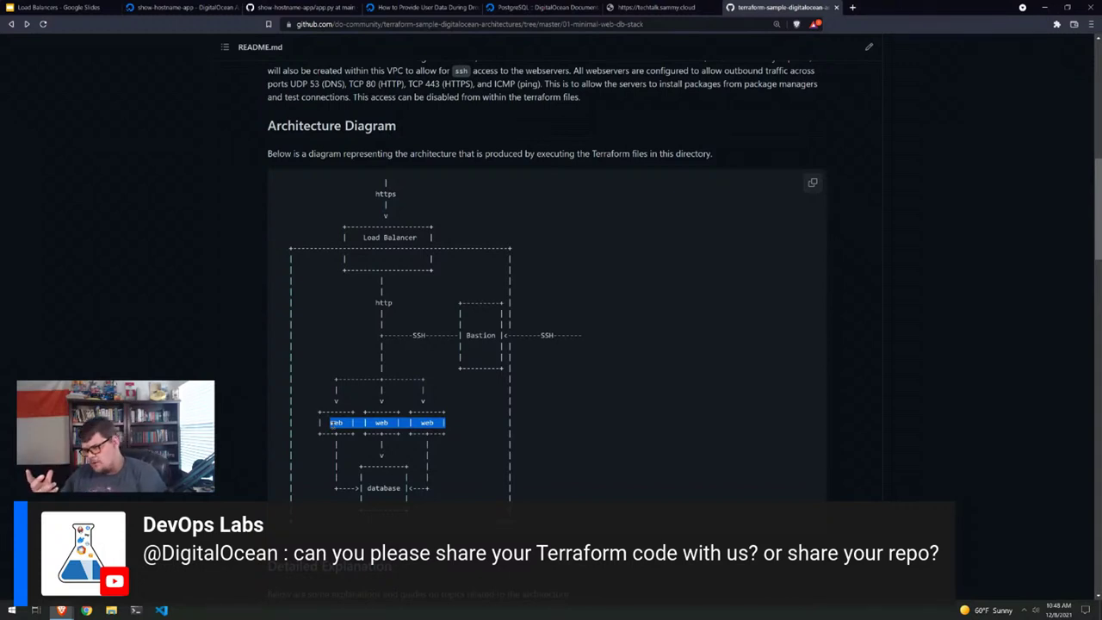
pyautogui.click(369, 411)
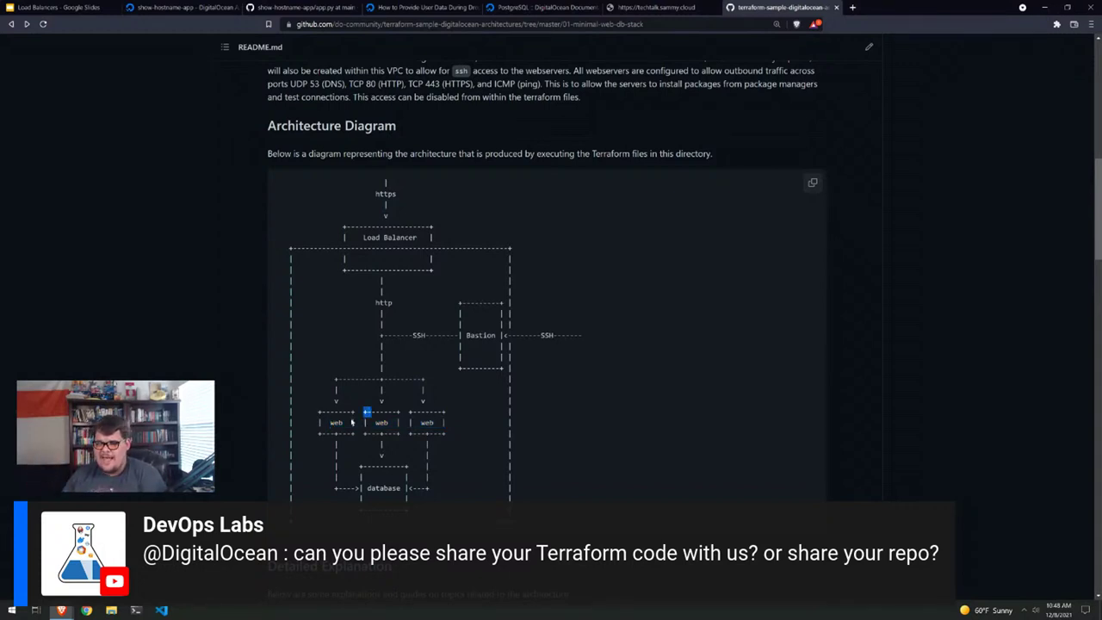
# Highlight the row of three web servers in the Architecture Diagram, and close the Terraform sample repository page
pyautogui.moveTo(330, 422); pyautogui.dragTo(427, 421)
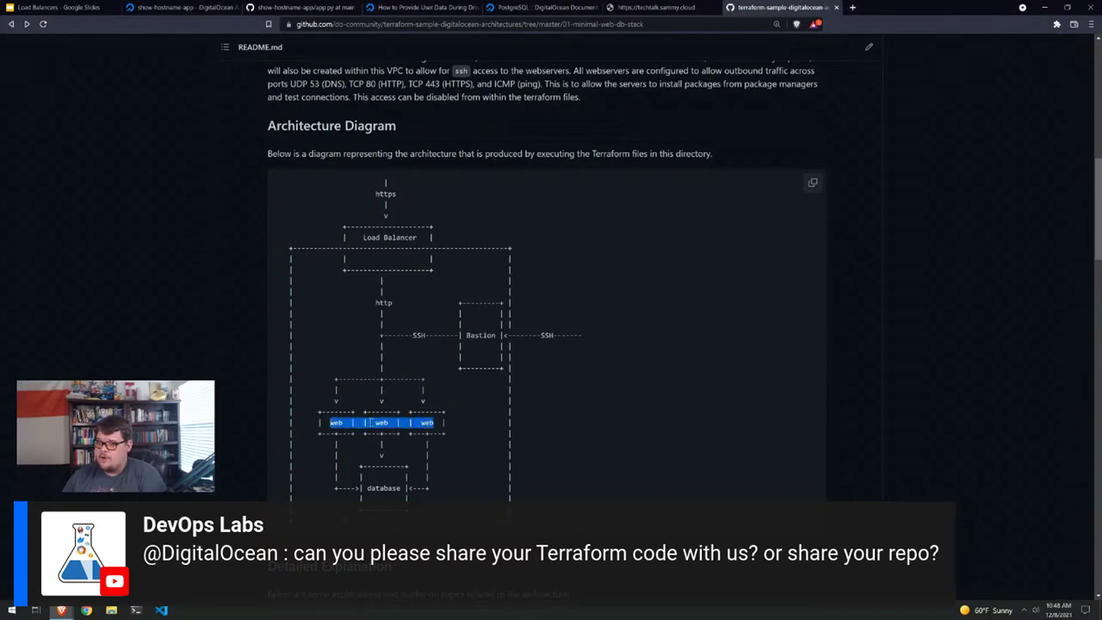
pyautogui.click(836, 7)
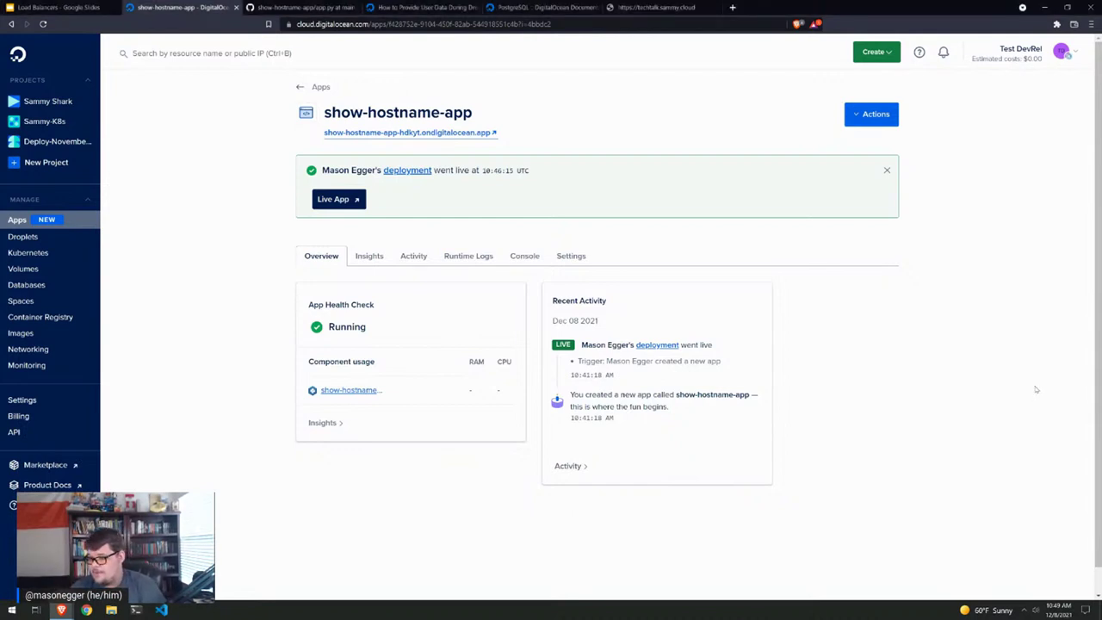
# Open the live show-hostname-app site from its app overview, and enlarge the page so the hostname is easy to read
pyautogui.click(445, 137)
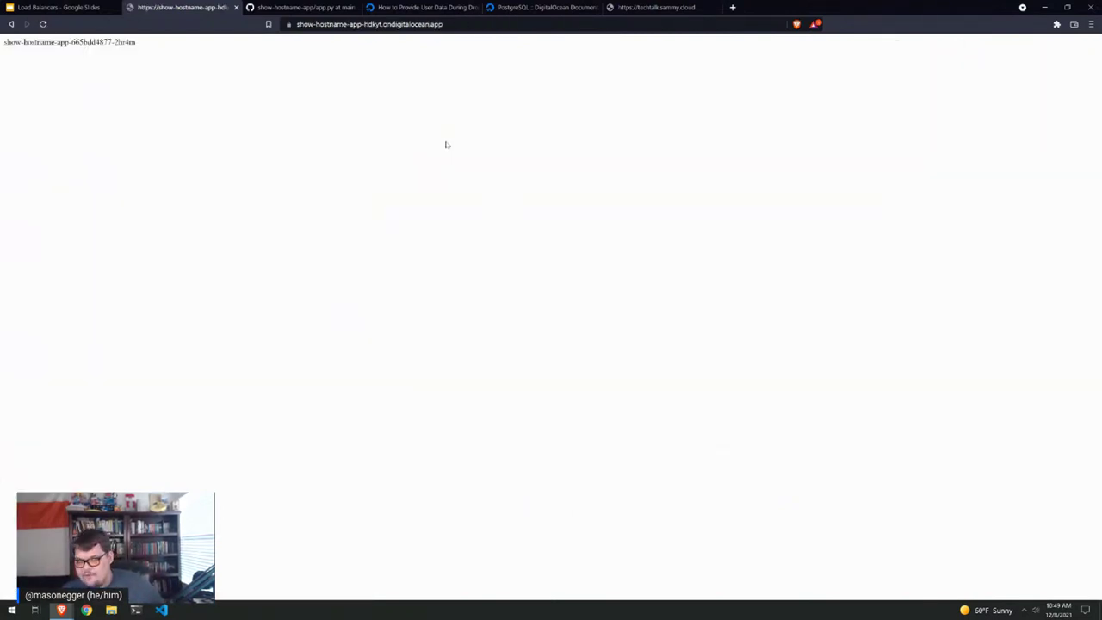
pyautogui.hotkey('ctrl', '+')
pyautogui.hotkey('ctrl', '+')
pyautogui.hotkey('ctrl', '+')
pyautogui.hotkey('ctrl', '+')
pyautogui.hotkey('ctrl', '+')
pyautogui.hotkey('ctrl', '+')
pyautogui.hotkey('ctrl', '+')
pyautogui.hotkey('ctrl', '+')
pyautogui.hotkey('ctrl', '+')
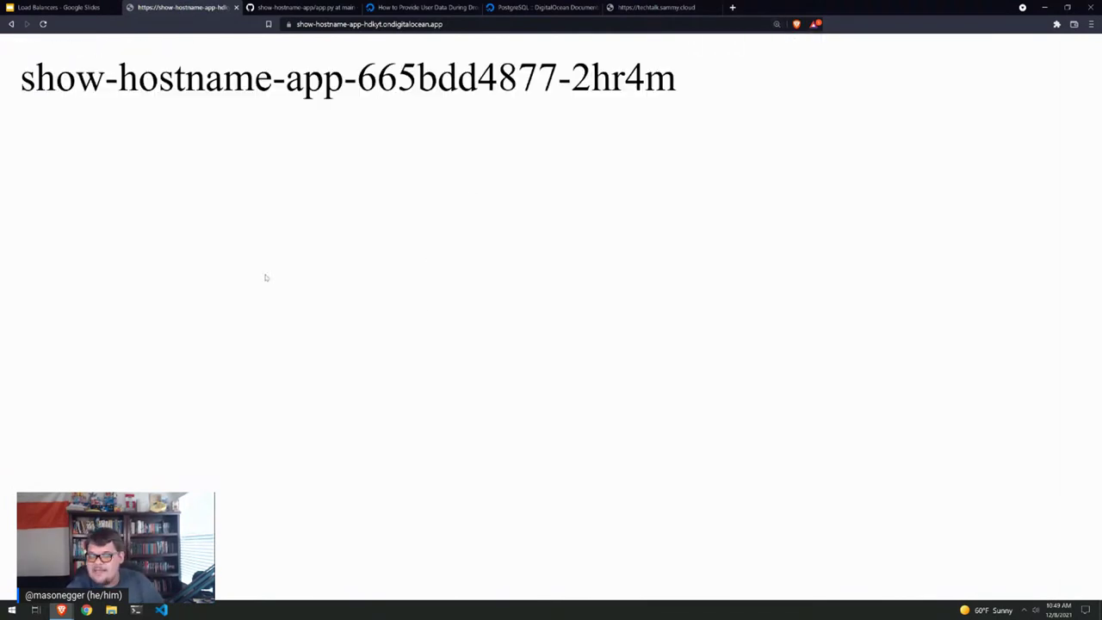
# Reload the live app repeatedly to check which container hostname answers each request
pyautogui.hotkey('ctrl', 'r')
pyautogui.hotkey('ctrl', 'r')
pyautogui.hotkey('ctrl', 'r')
pyautogui.hotkey('ctrl', 'r')
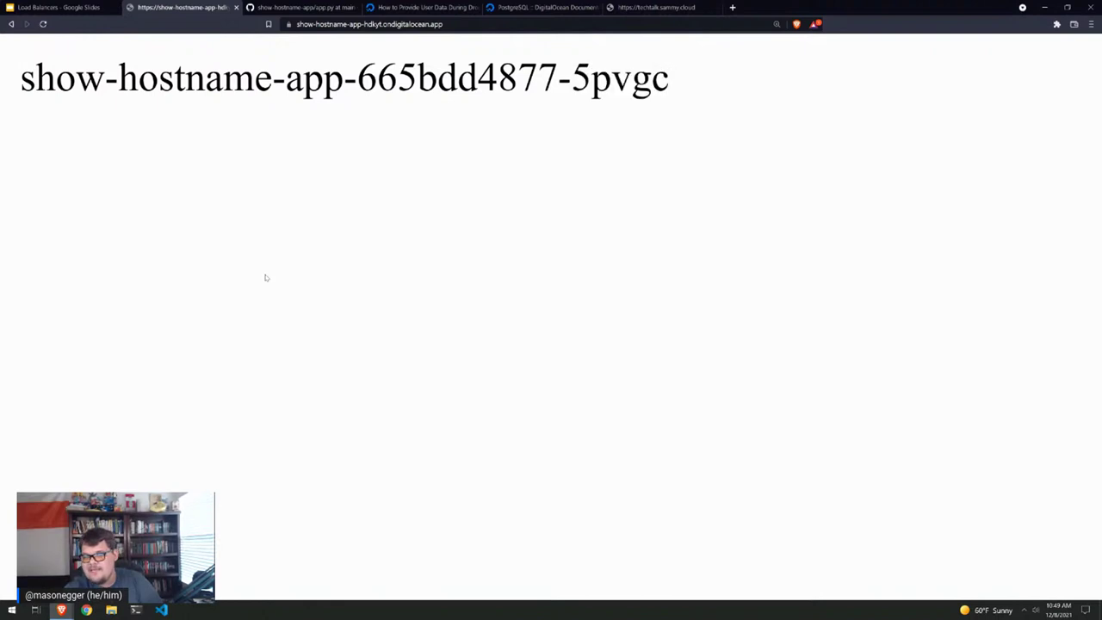
pyautogui.hotkey('ctrl', 'r')
pyautogui.hotkey('ctrl', 'r')
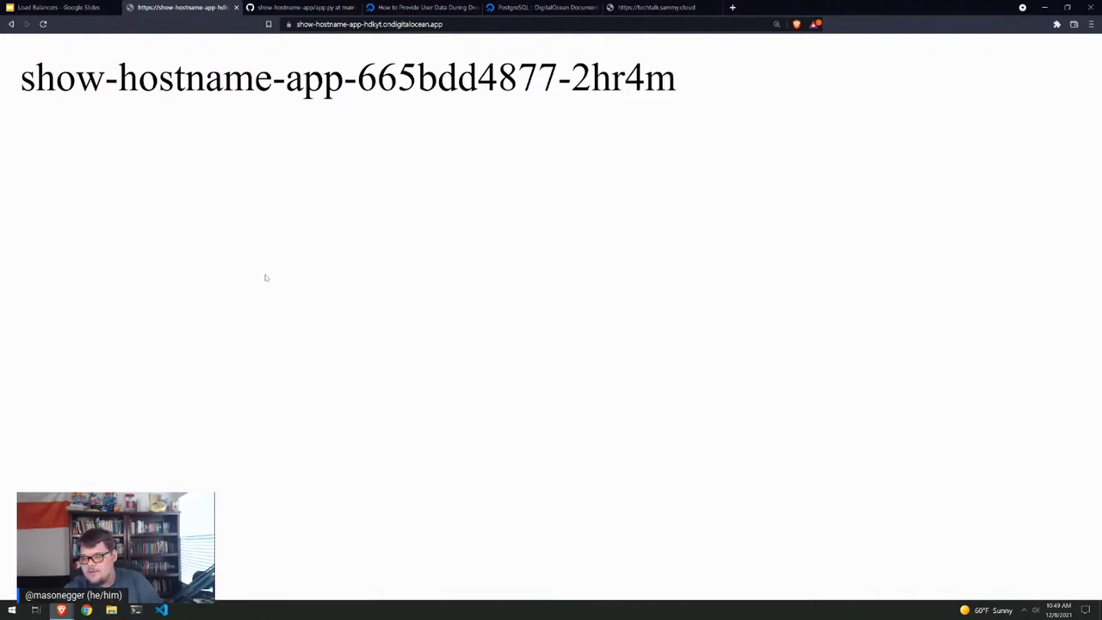
pyautogui.hotkey('ctrl', 'r')
pyautogui.hotkey('ctrl', 'r')
pyautogui.hotkey('ctrl', 'r')
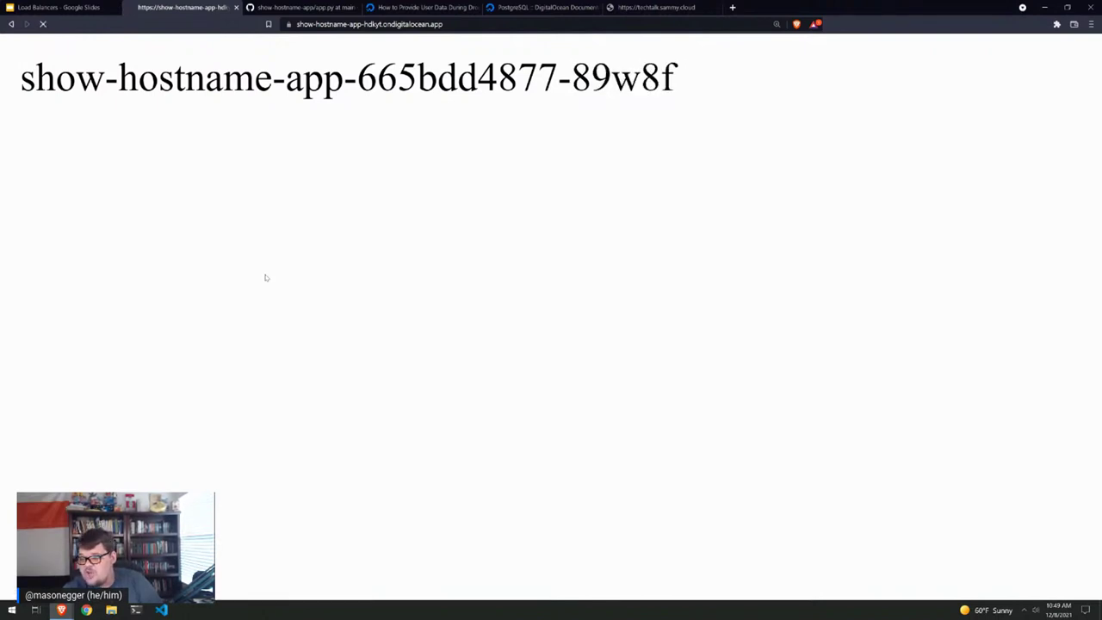
pyautogui.hotkey('ctrl', 'r')
pyautogui.hotkey('ctrl', 'r')
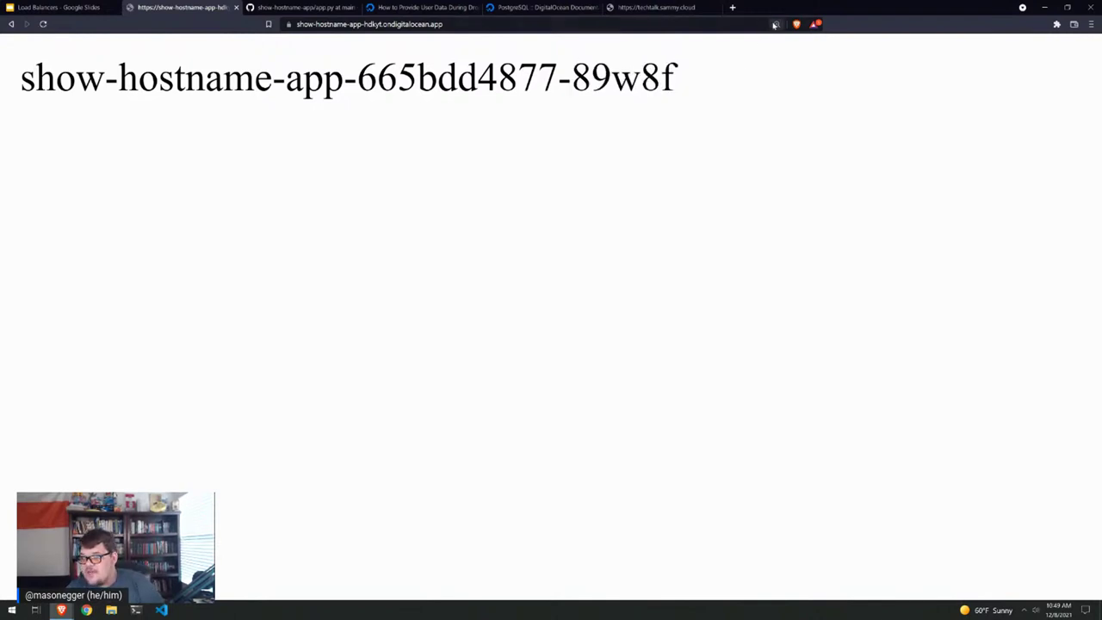
# Reset the live app page to its default zoom, and close the page
pyautogui.click(776, 25)
pyautogui.click(797, 42)
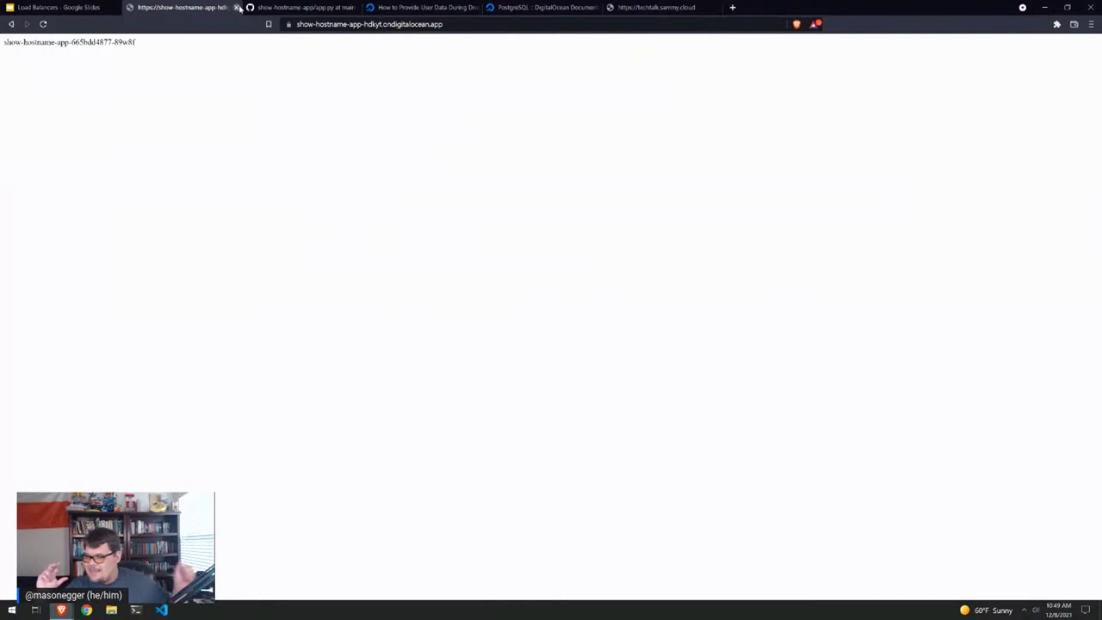
pyautogui.click(238, 8)
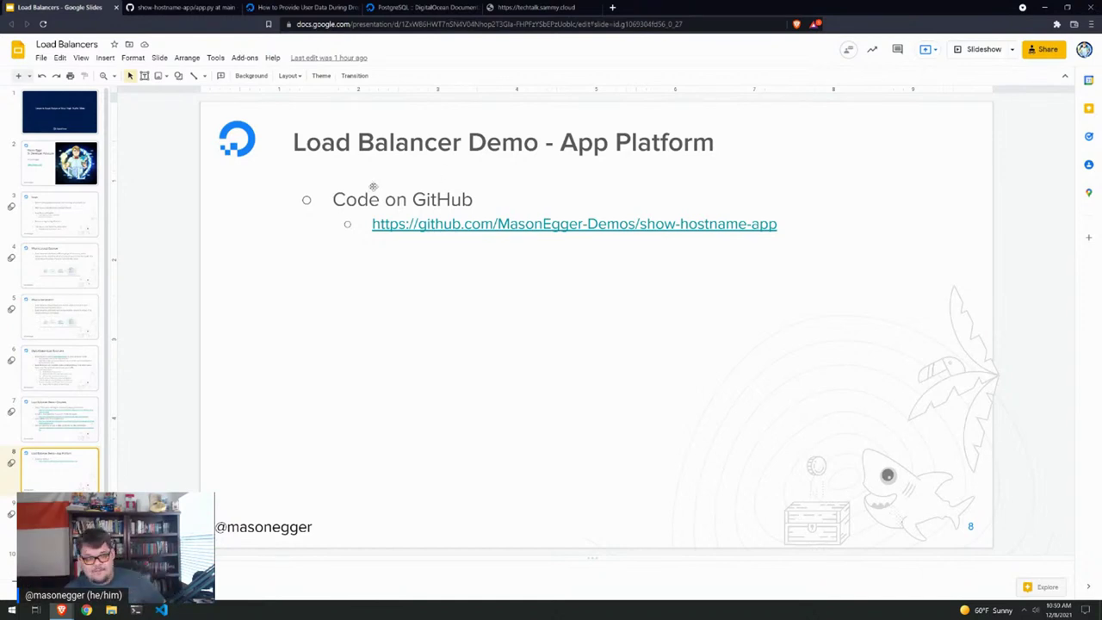
# Advance to the "Load Balancer Discussion - Kubernetes" slide, and open its Product Docs link
pyautogui.press('Down')
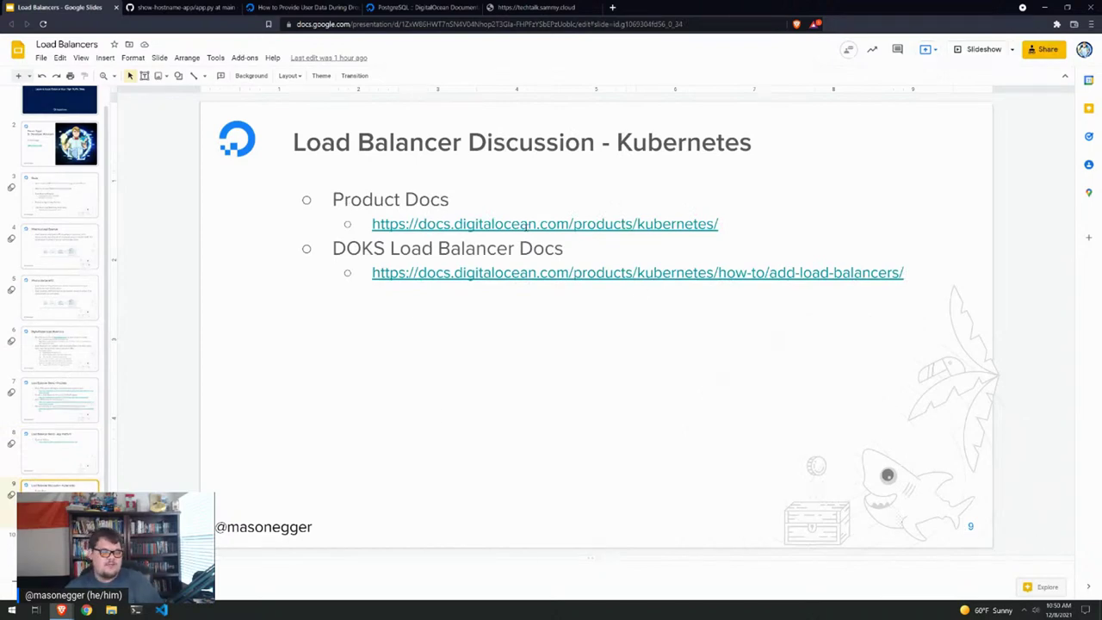
pyautogui.click(527, 226)
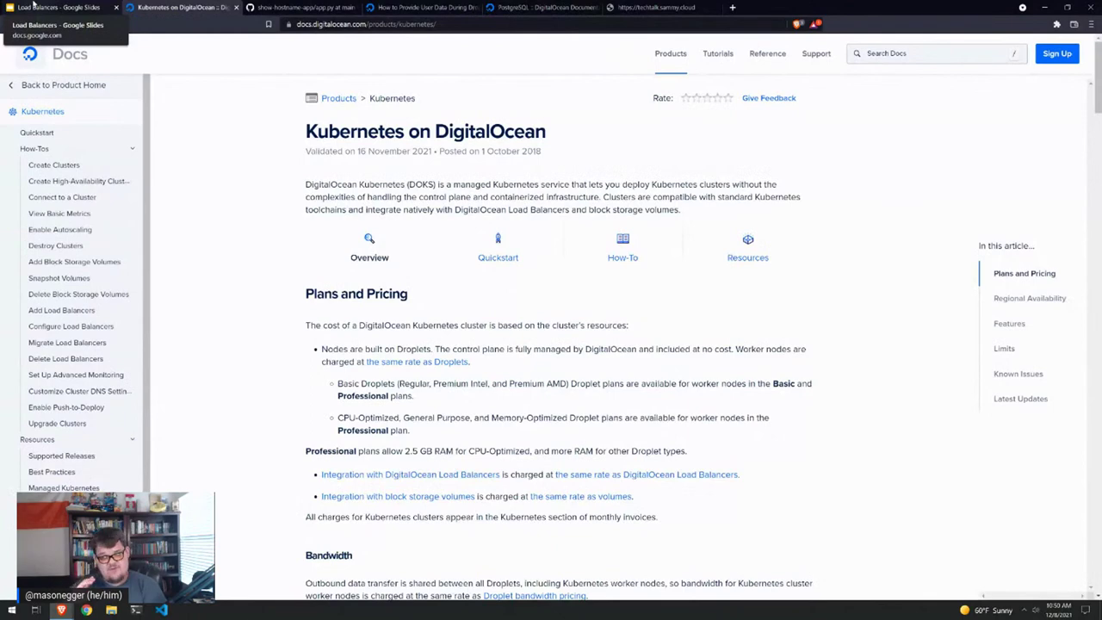
# Open the DOKS Load Balancer Docs link from the slides, and examine the LoadBalancer type in the example service configuration
pyautogui.click(34, 7)
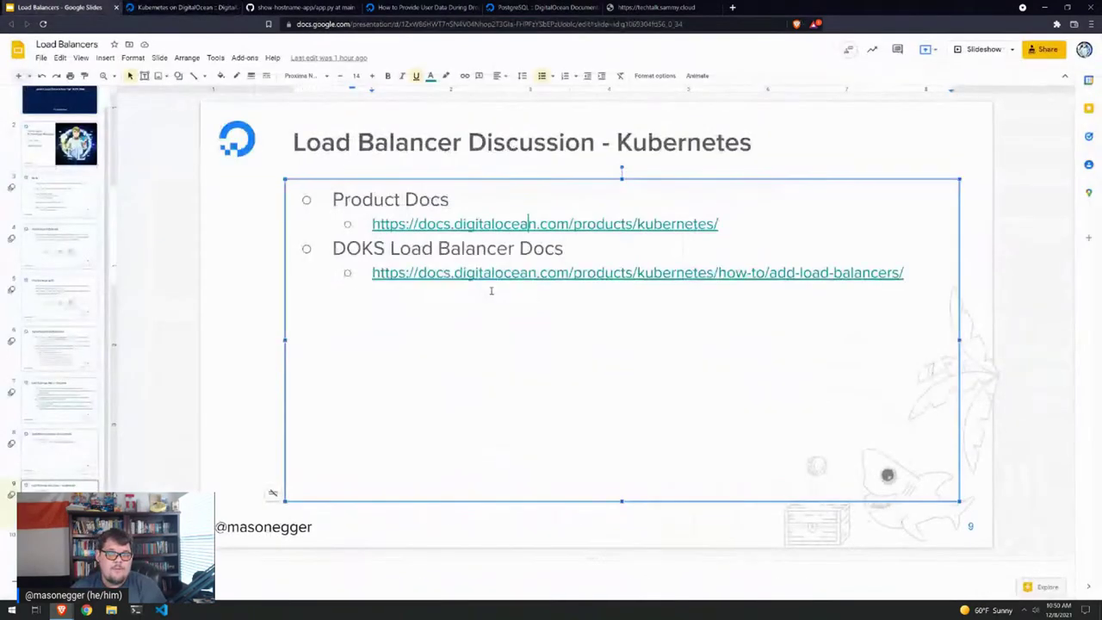
pyautogui.click(482, 273)
pyautogui.click(413, 291)
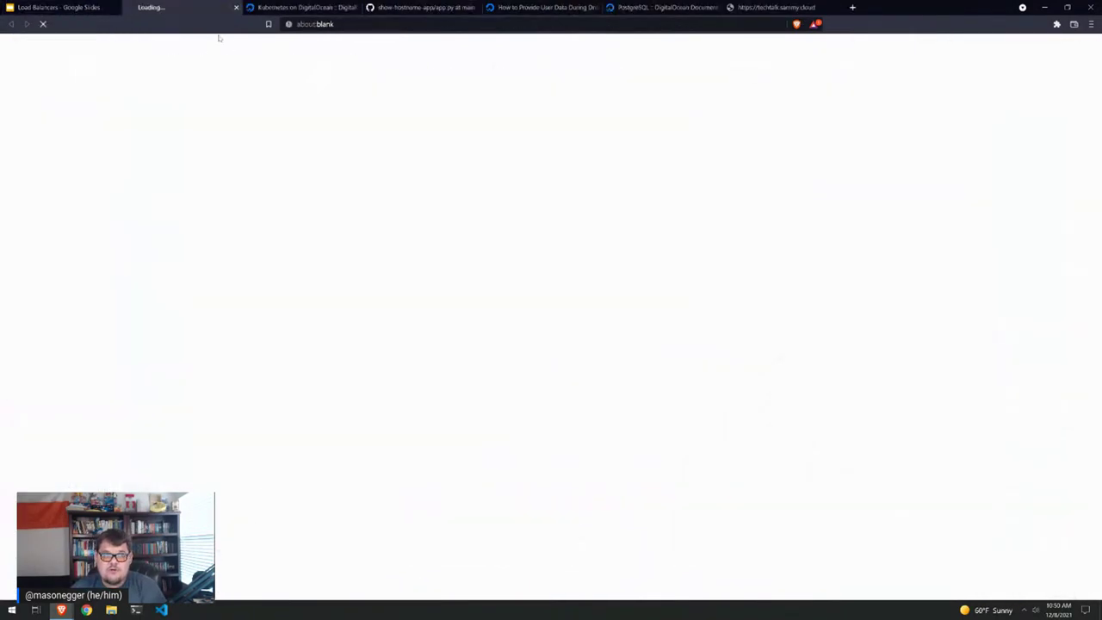
pyautogui.scroll(-1, 633, 293)
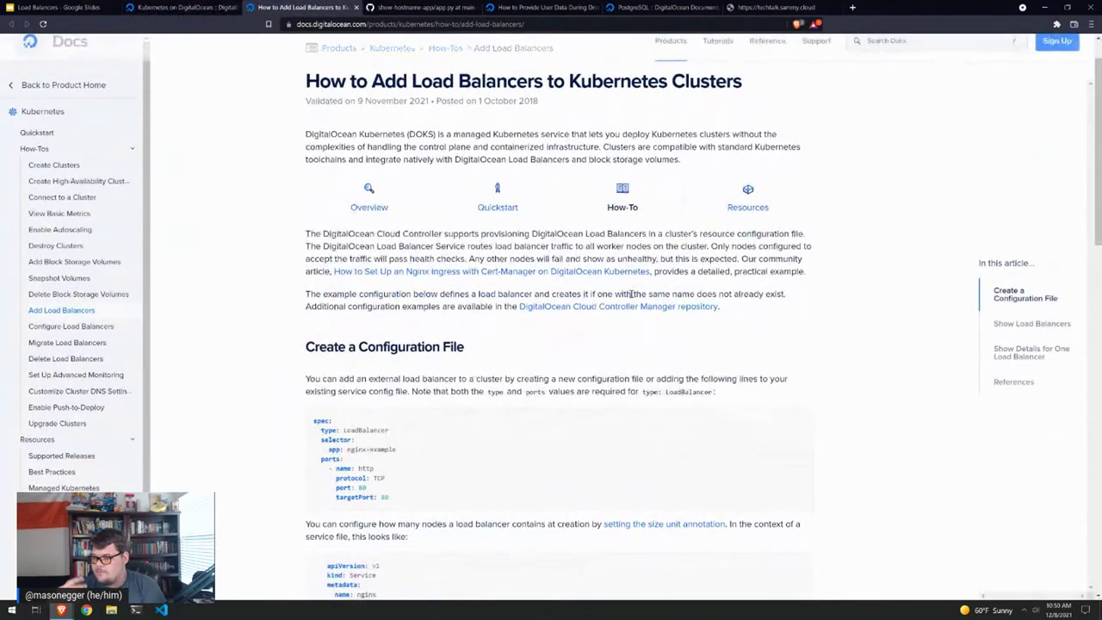
pyautogui.scroll(-3, 583, 305)
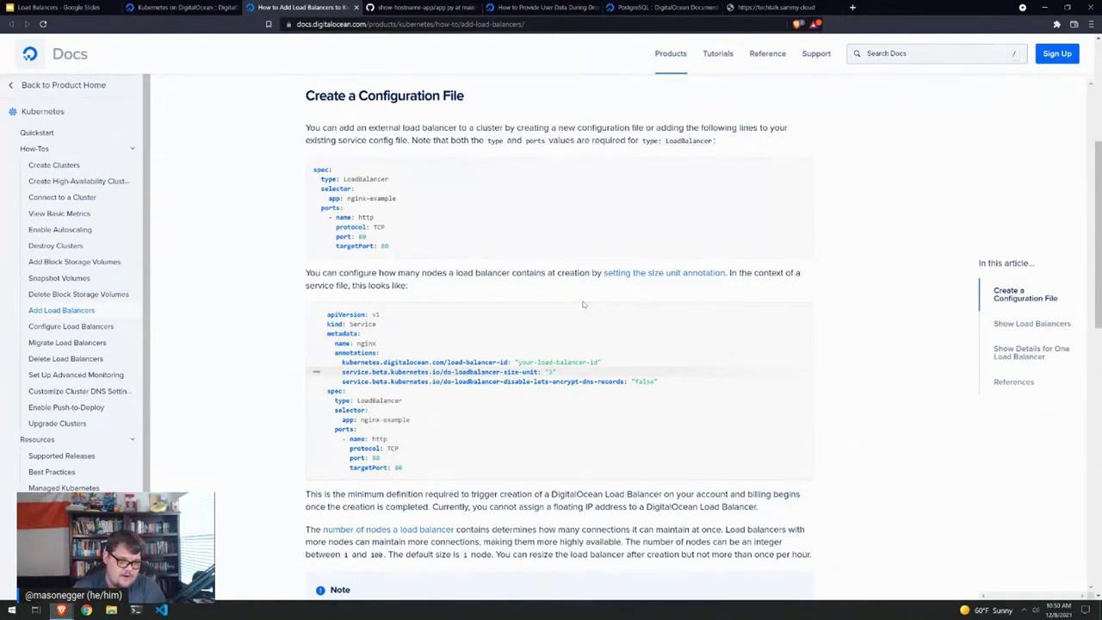
pyautogui.moveTo(402, 400); pyautogui.dragTo(354, 401)
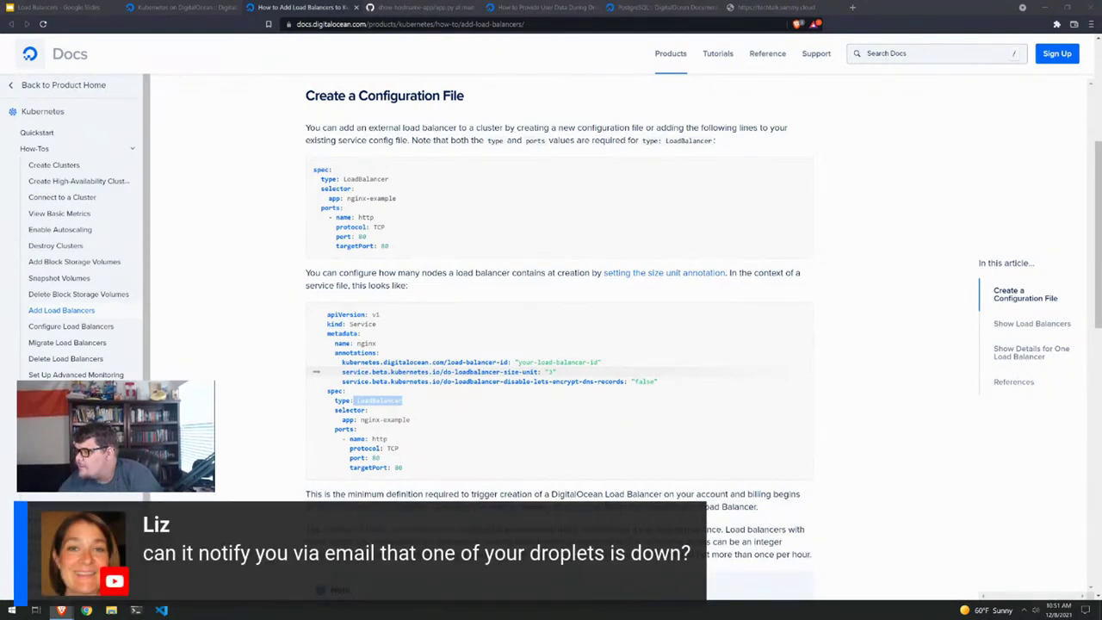
pyautogui.click(181, 7)
pyautogui.click(422, 6)
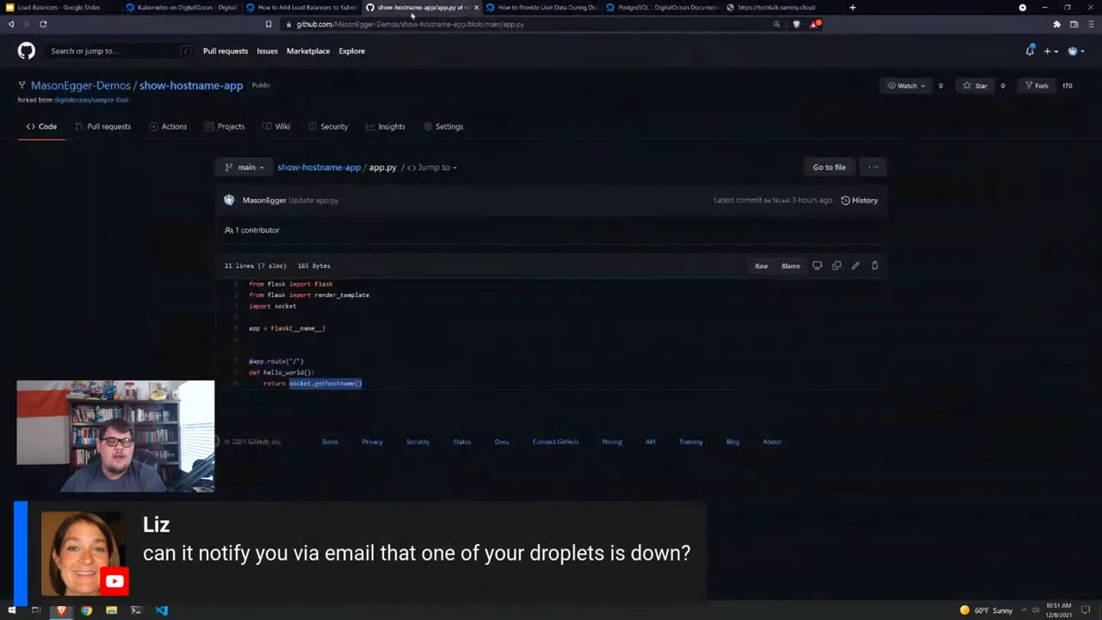
pyautogui.click(194, 7)
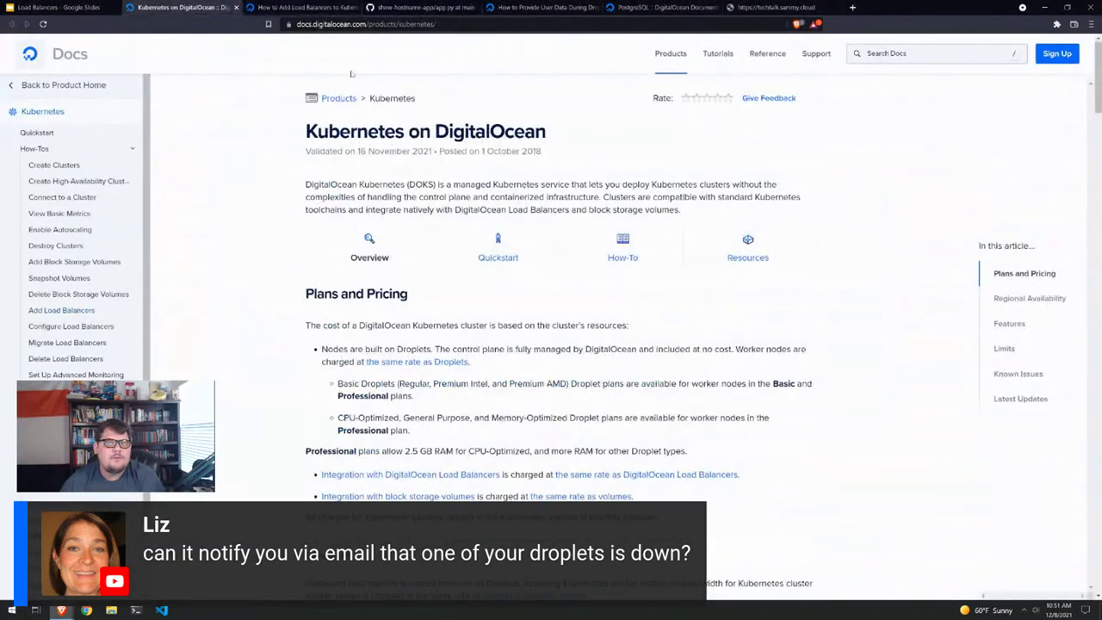
pyautogui.click(637, 9)
pyautogui.click(551, 7)
pyautogui.click(422, 7)
pyautogui.click(305, 7)
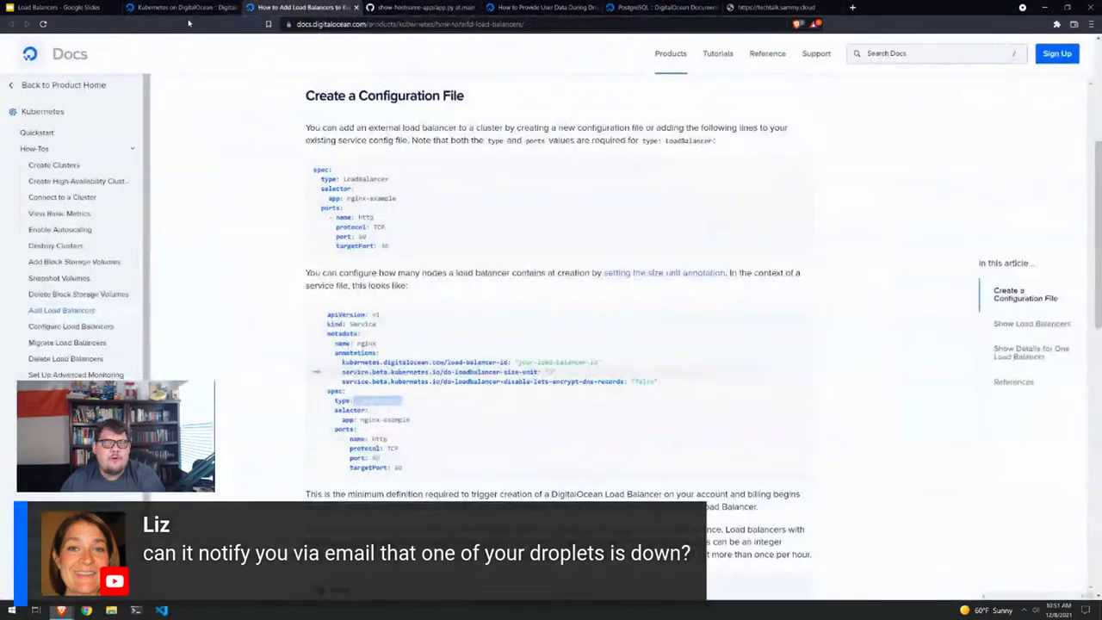
pyautogui.click(181, 7)
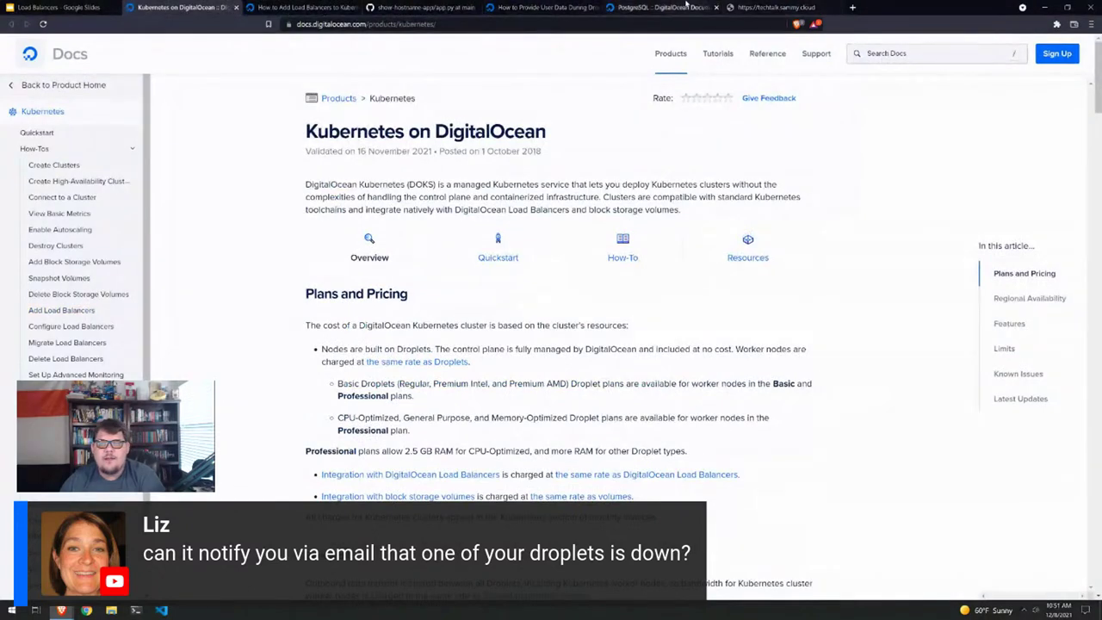
pyautogui.click(654, 7)
pyautogui.click(181, 7)
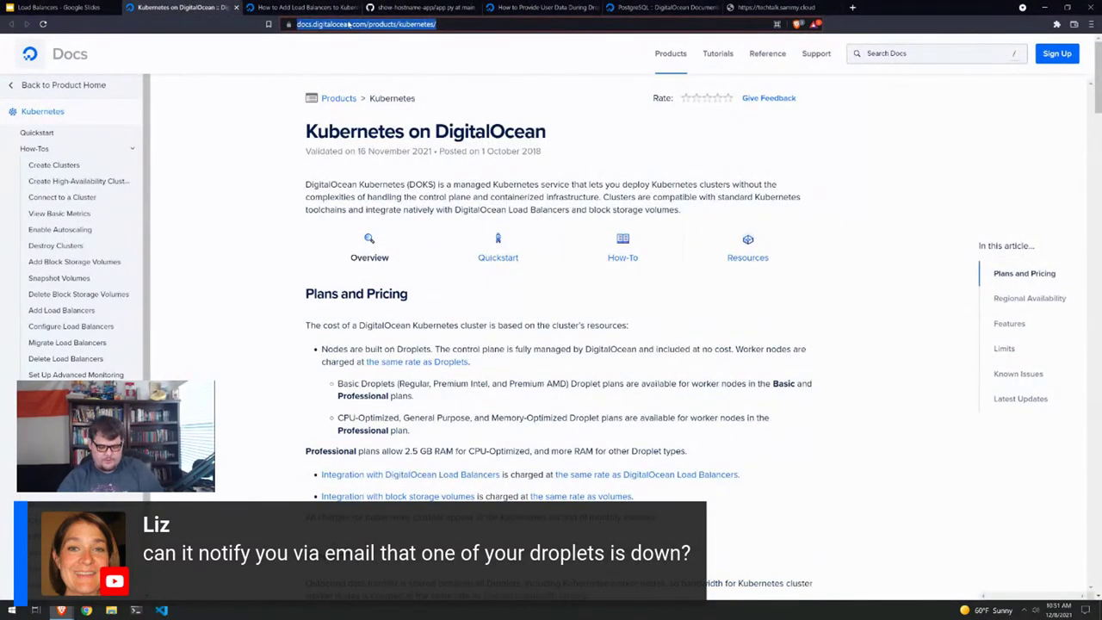
# Go to cloud.digitalocean.com, and start a new resource alert in Monitoring
pyautogui.write('cloud.digitalocean.com')
pyautogui.press('Return')
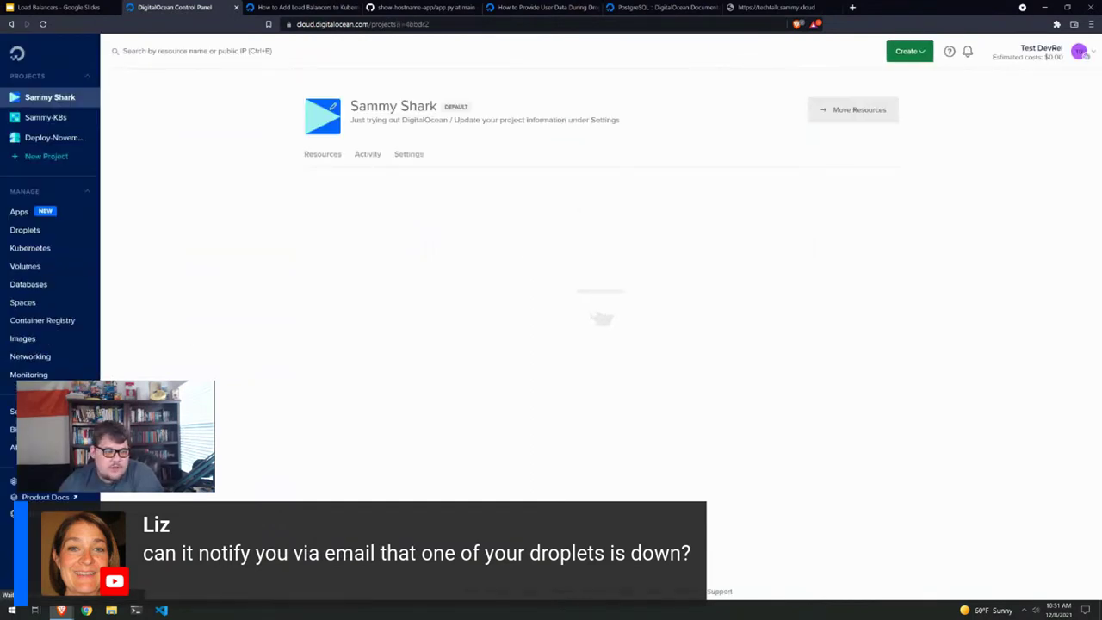
pyautogui.click(82, 373)
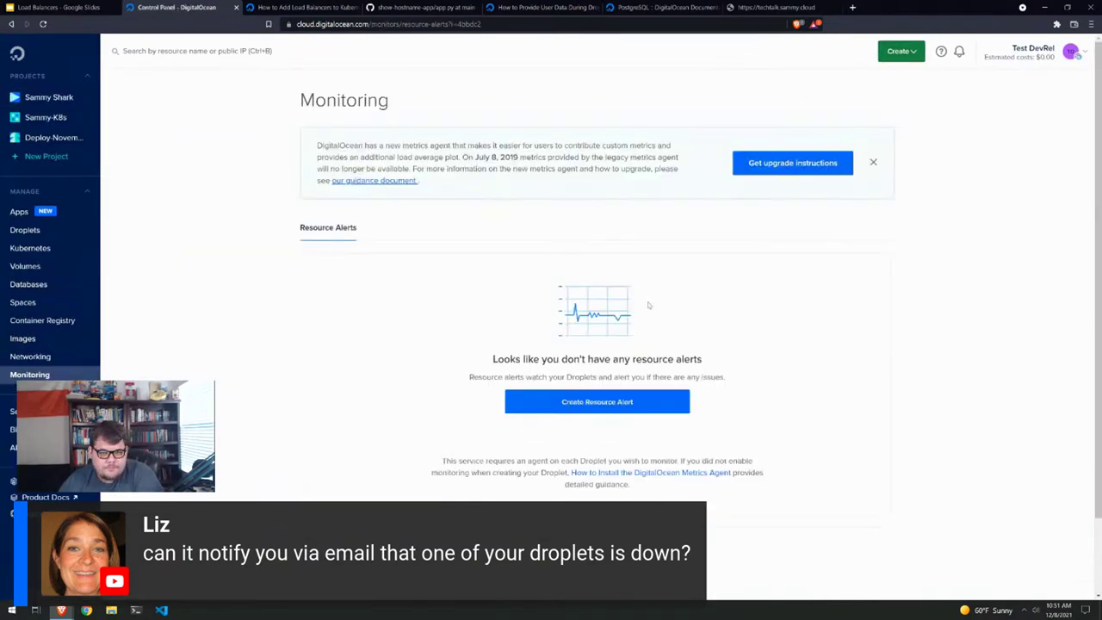
pyautogui.click(605, 403)
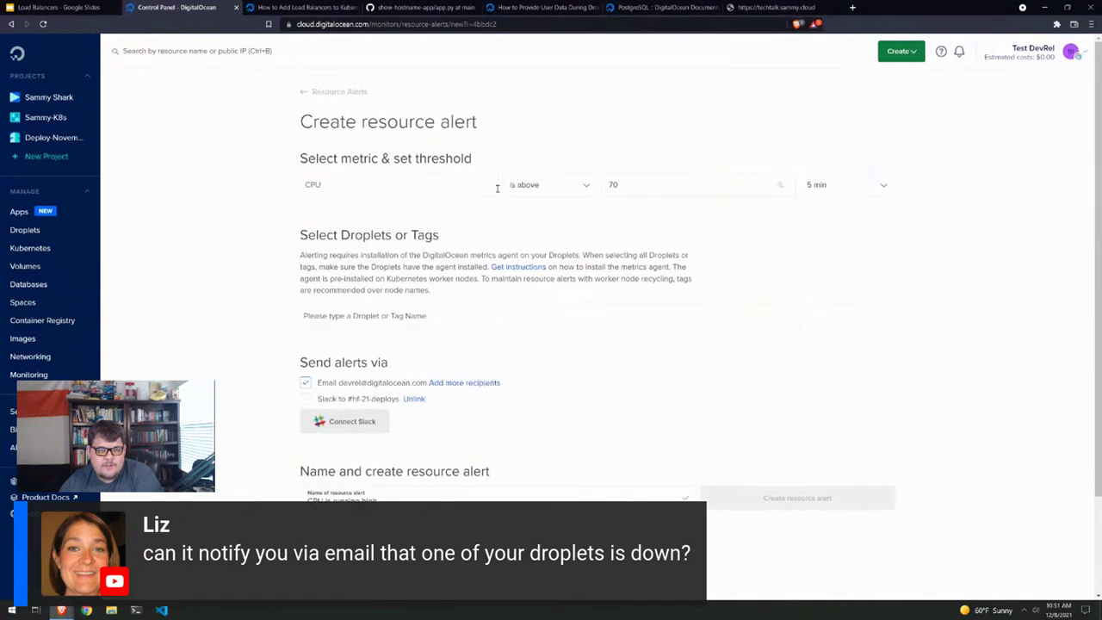
# Apply the resource alert to Droplets with the techtalk tag
pyautogui.click(716, 188)
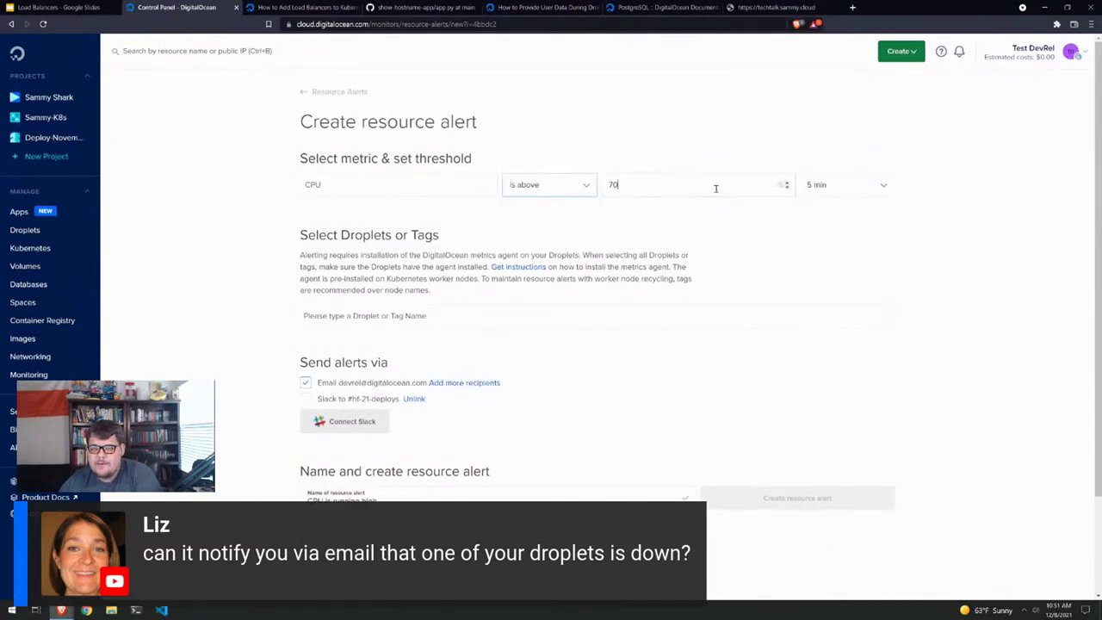
pyautogui.click(436, 327)
pyautogui.write('te')
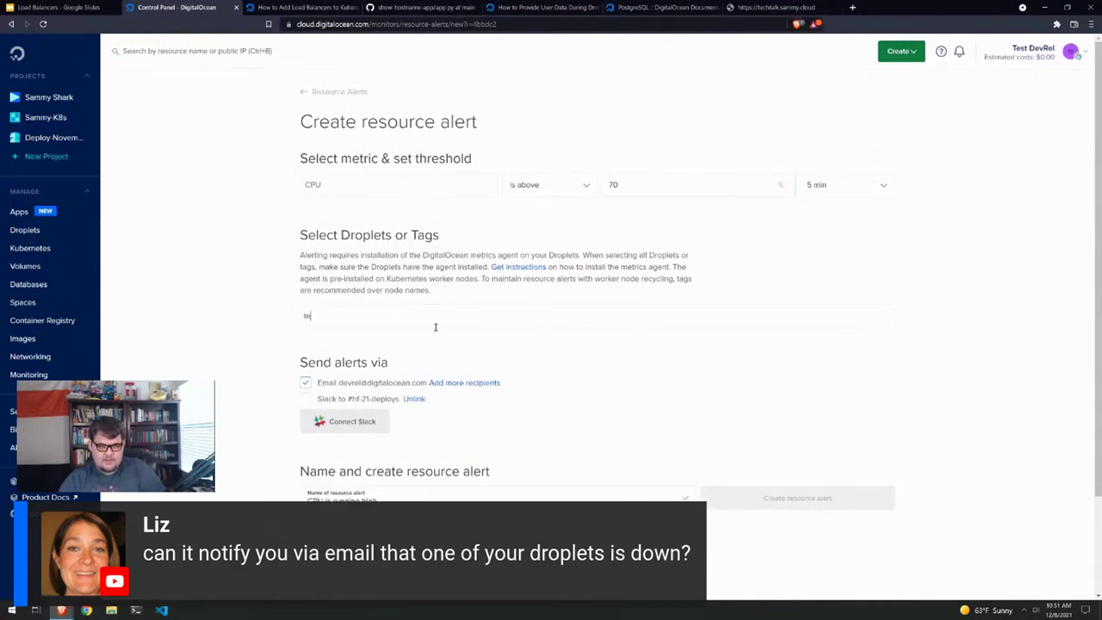
pyautogui.write('chtalk')
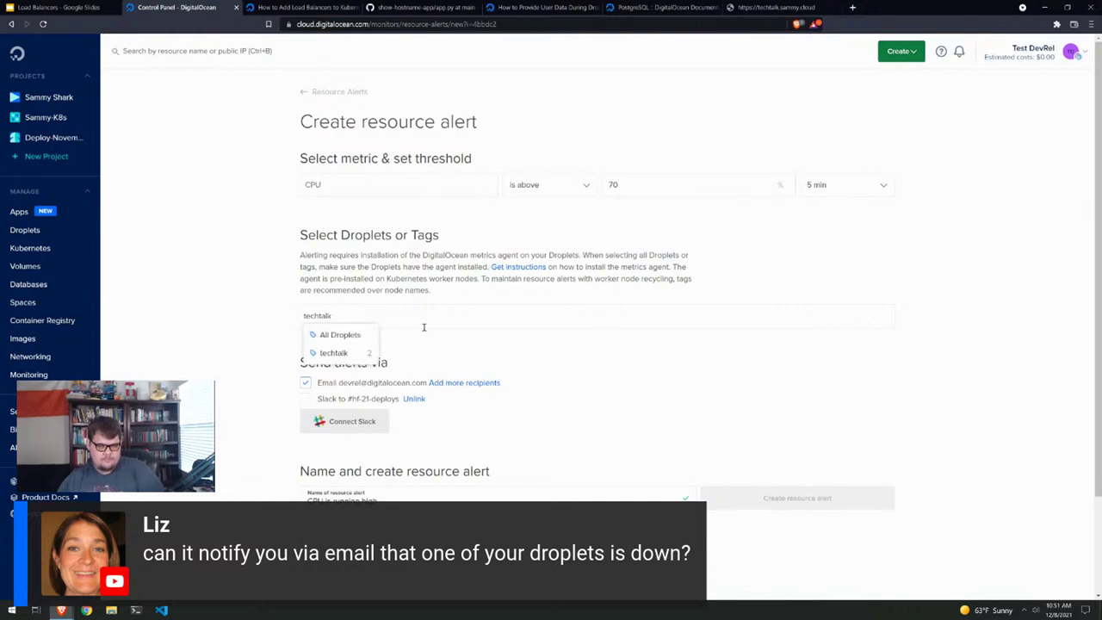
pyautogui.click(337, 352)
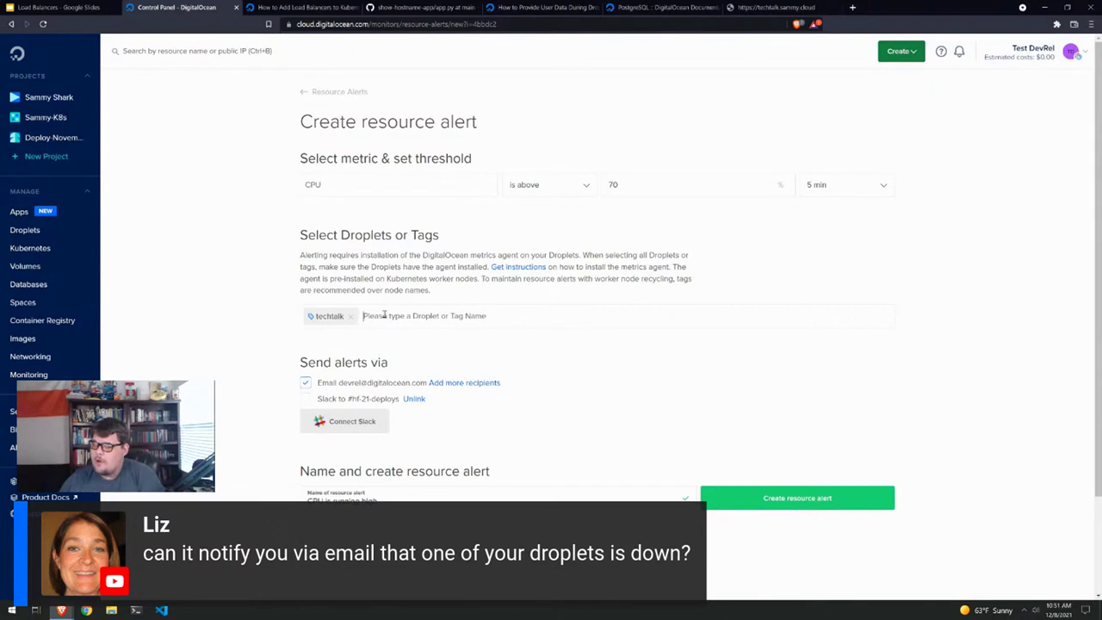
# Examine the resource alert's email and Slack delivery options and the list of available metrics
pyautogui.scroll(-1, 383, 315)
pyautogui.scroll(-1, 307, 318)
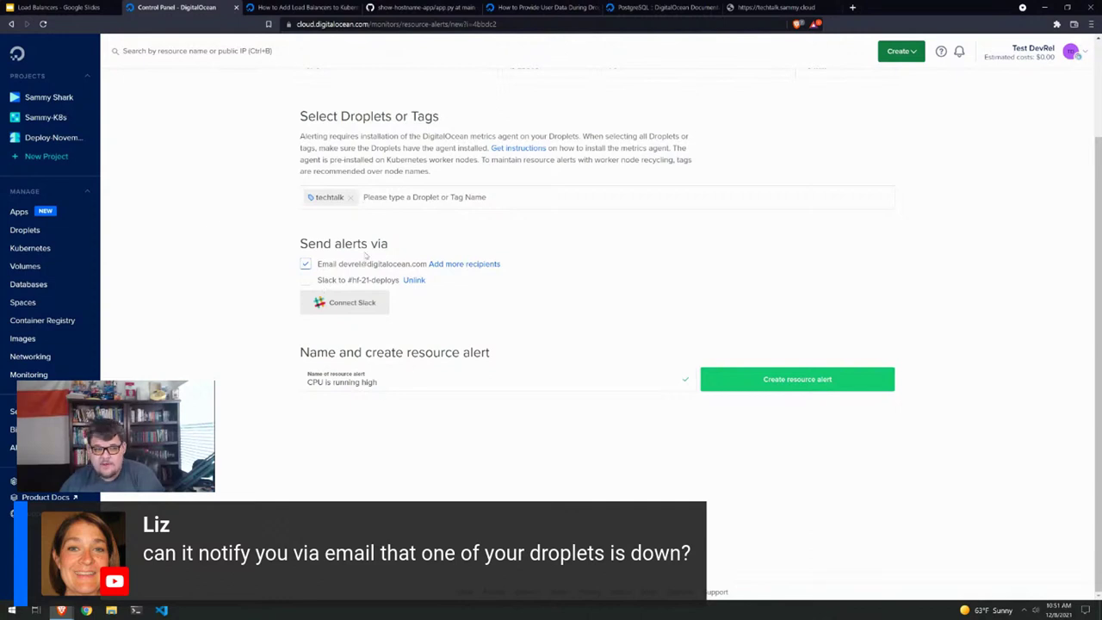
pyautogui.scroll(1, 661, 370)
pyautogui.scroll(1, 660, 370)
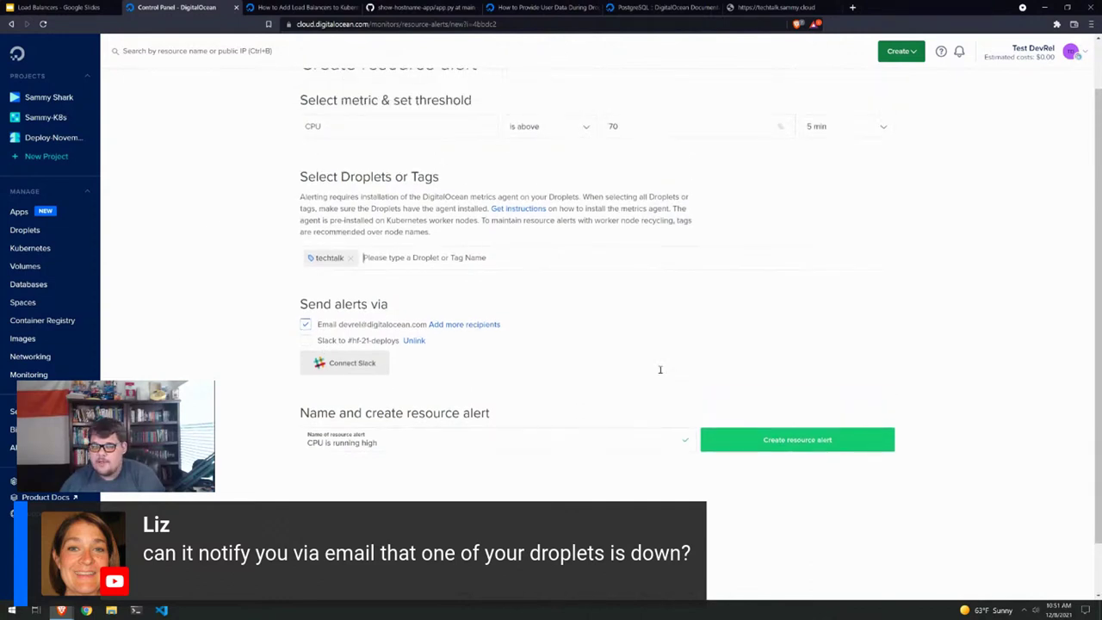
pyautogui.scroll(1, 660, 369)
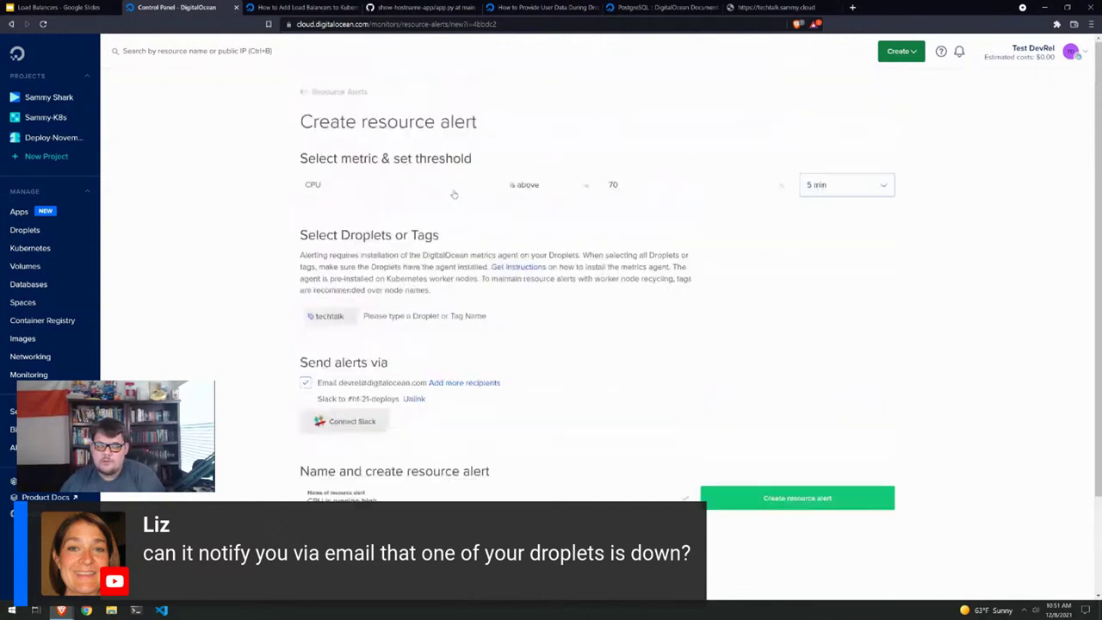
pyautogui.click(453, 185)
pyautogui.scroll(-1, 425, 251)
pyautogui.scroll(-3, 372, 215)
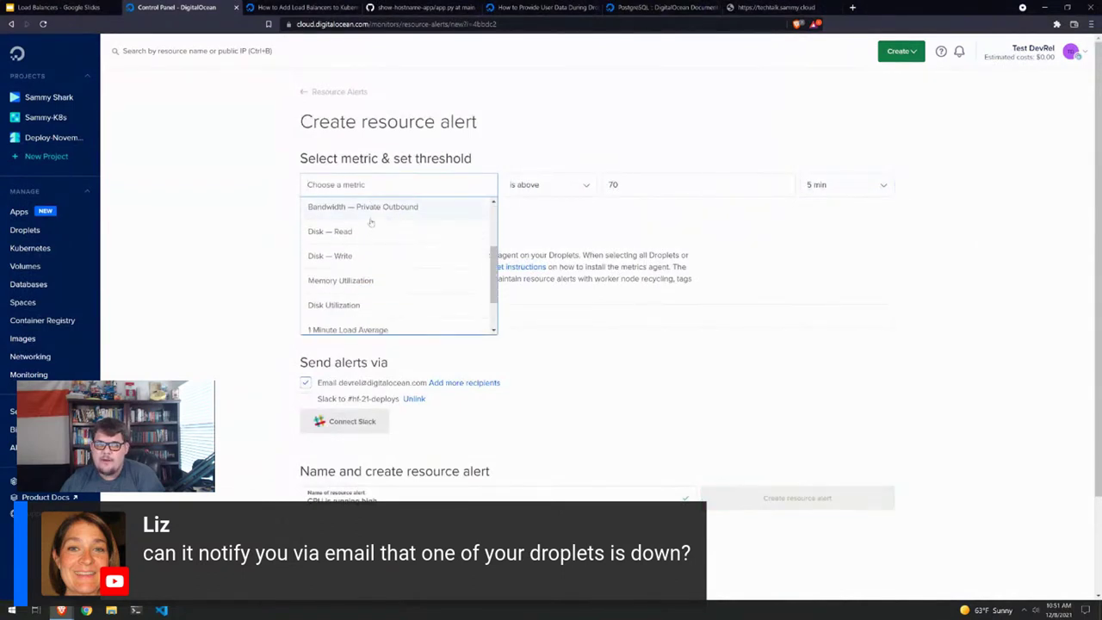
pyautogui.scroll(4, 379, 250)
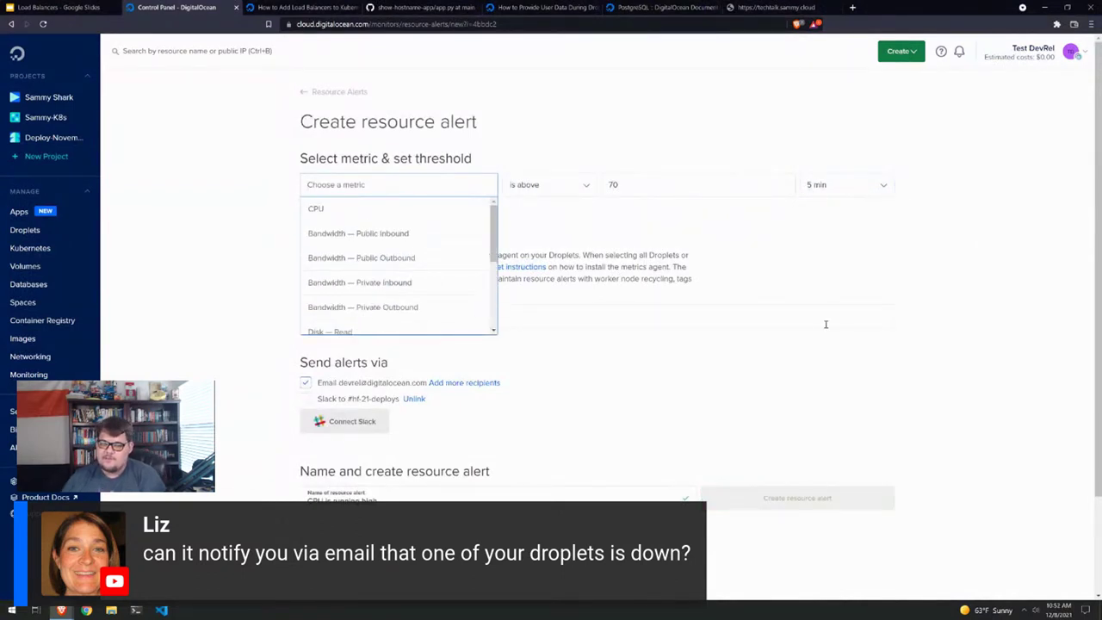
pyautogui.click(924, 360)
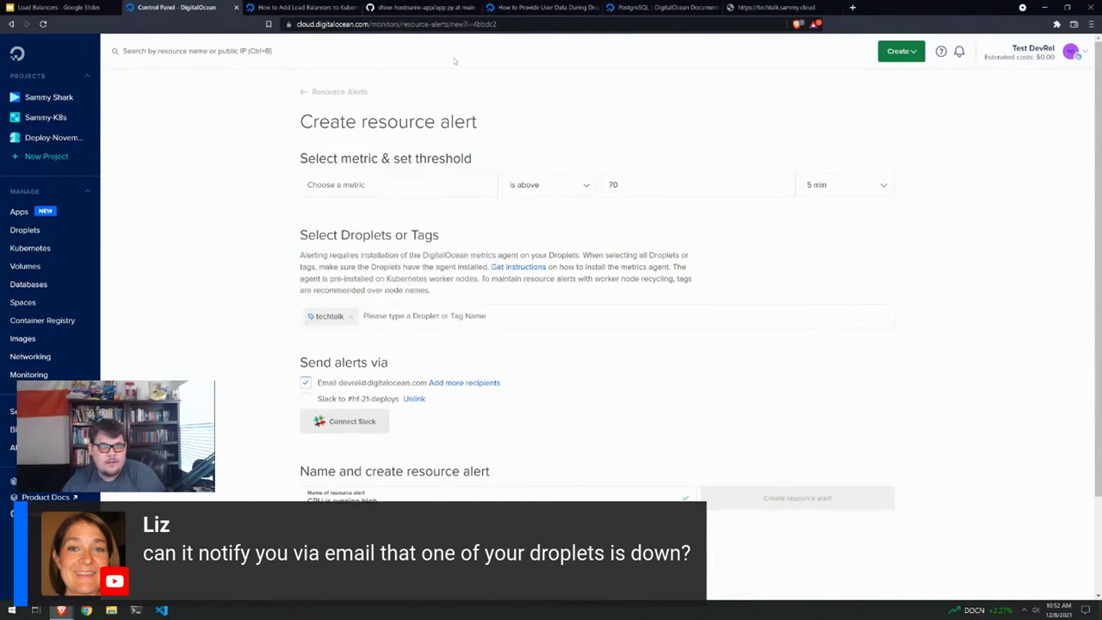
# Leave the resource alert form for the Sammy Shark project, and load techtalk.sammy.cloud over plain HTTP in a new browser tab
pyautogui.click(19, 54)
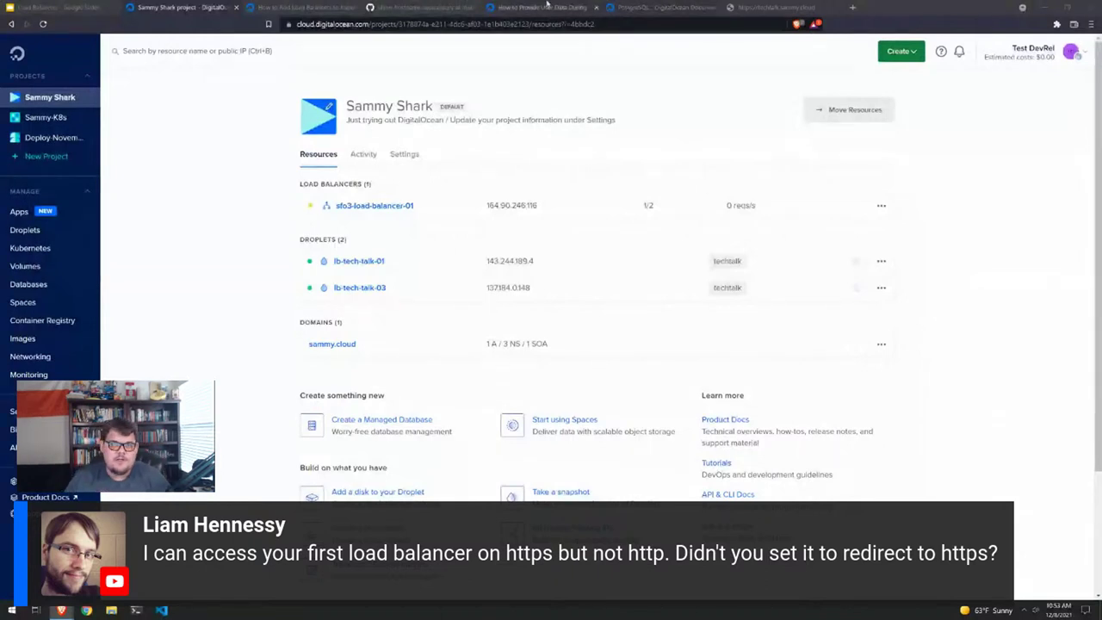
pyautogui.click(796, 7)
pyautogui.click(375, 23)
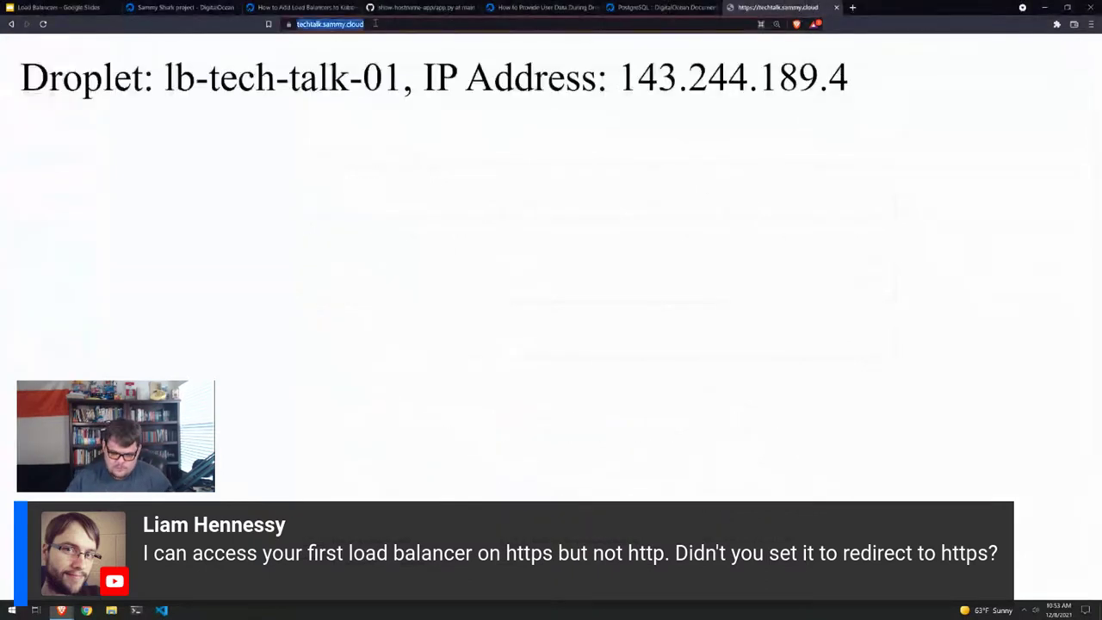
pyautogui.click(852, 7)
pyautogui.write('https:')
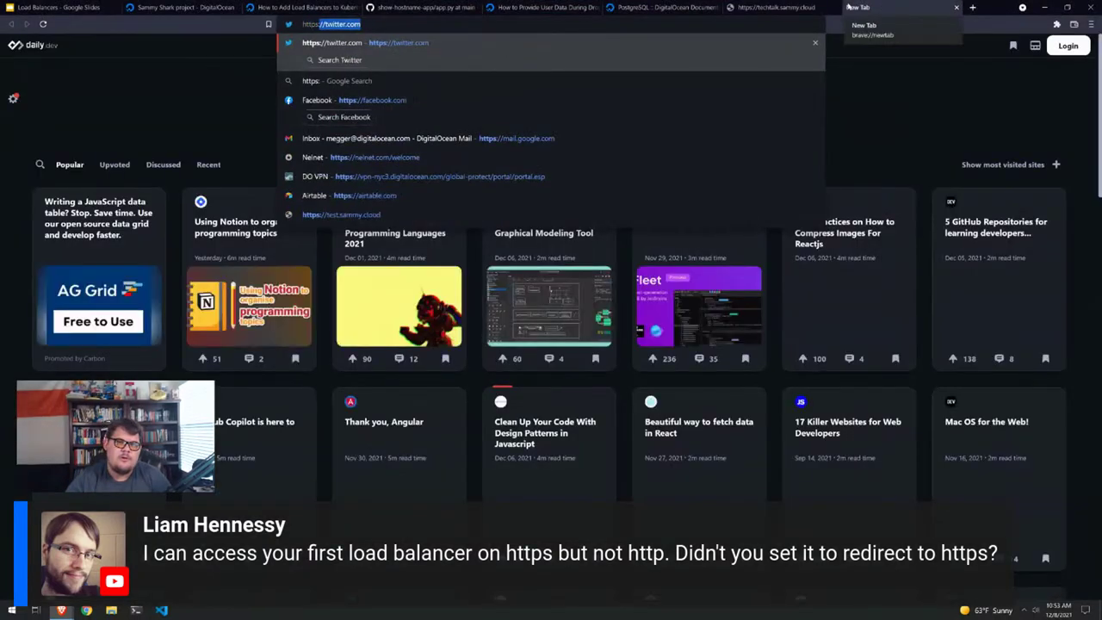
pyautogui.write('//techtalk.s')
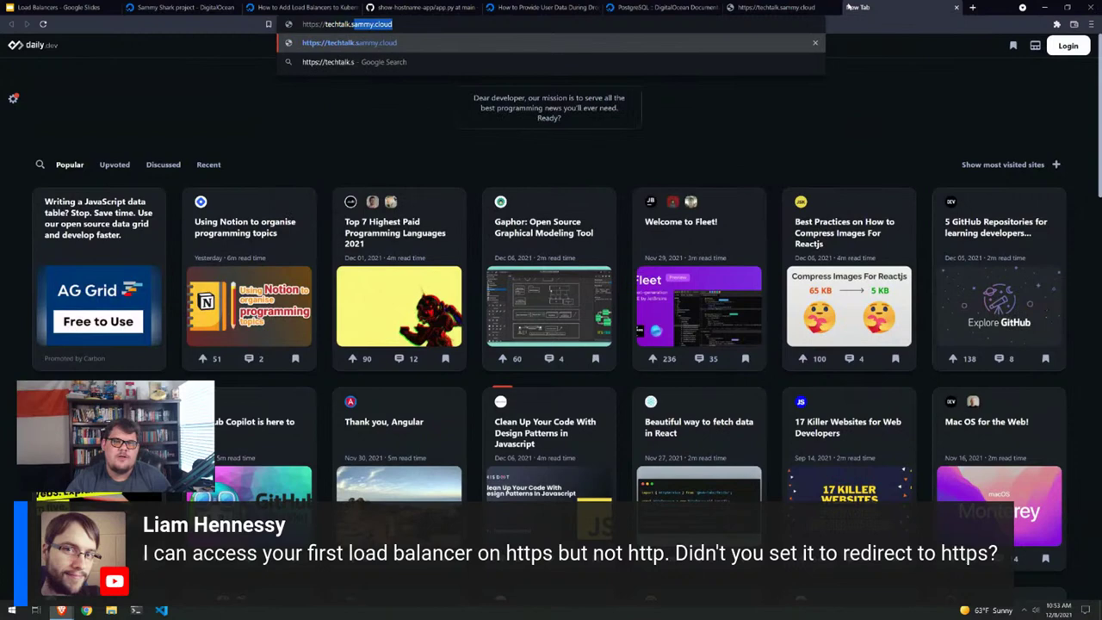
pyautogui.write('ammy.cloud')
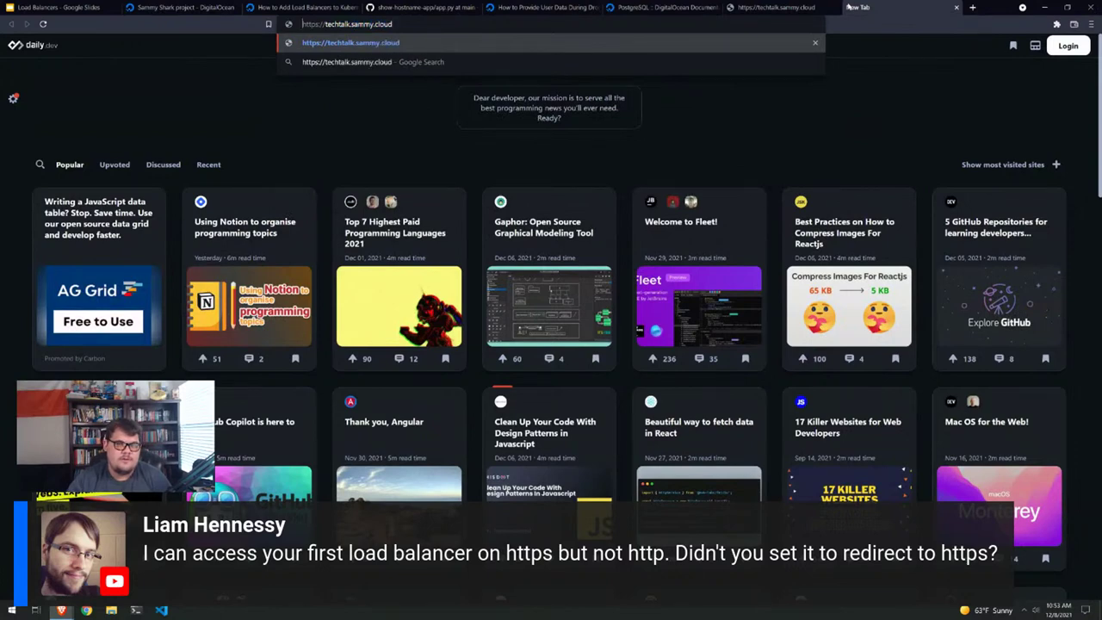
pyautogui.press('Return')
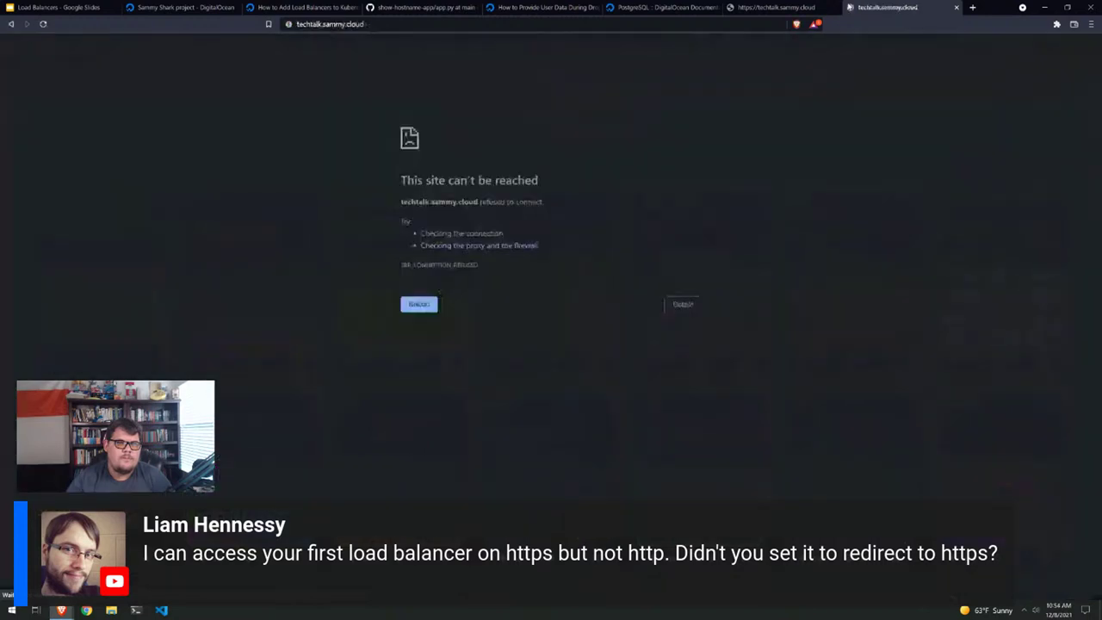
pyautogui.click(135, 610)
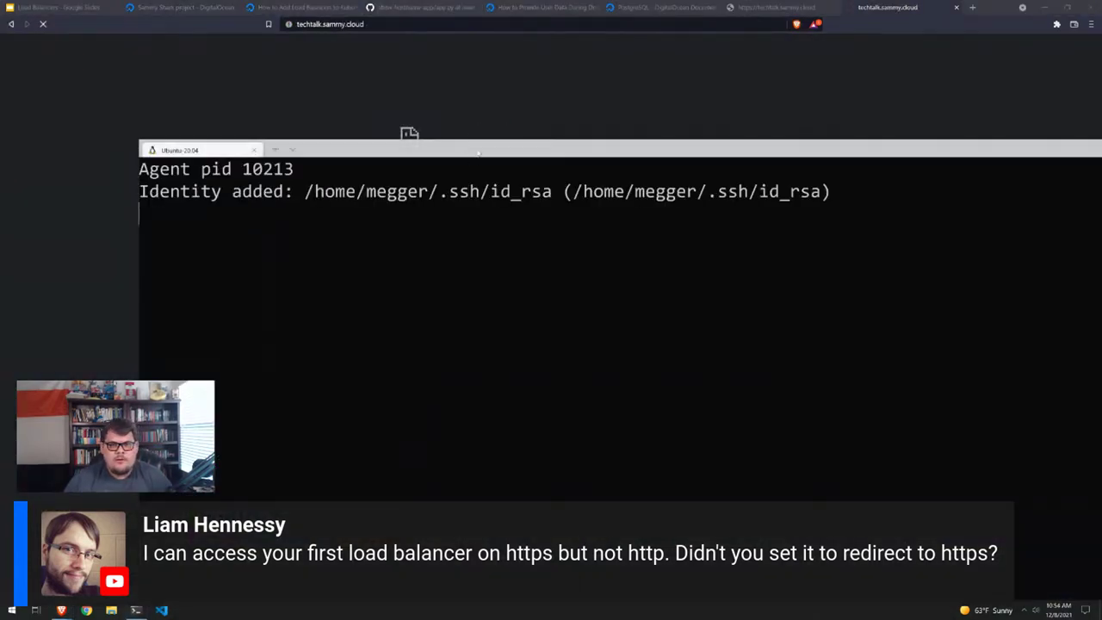
pyautogui.moveTo(430, 145); pyautogui.dragTo(413, 3)
pyautogui.write('curl http://s')
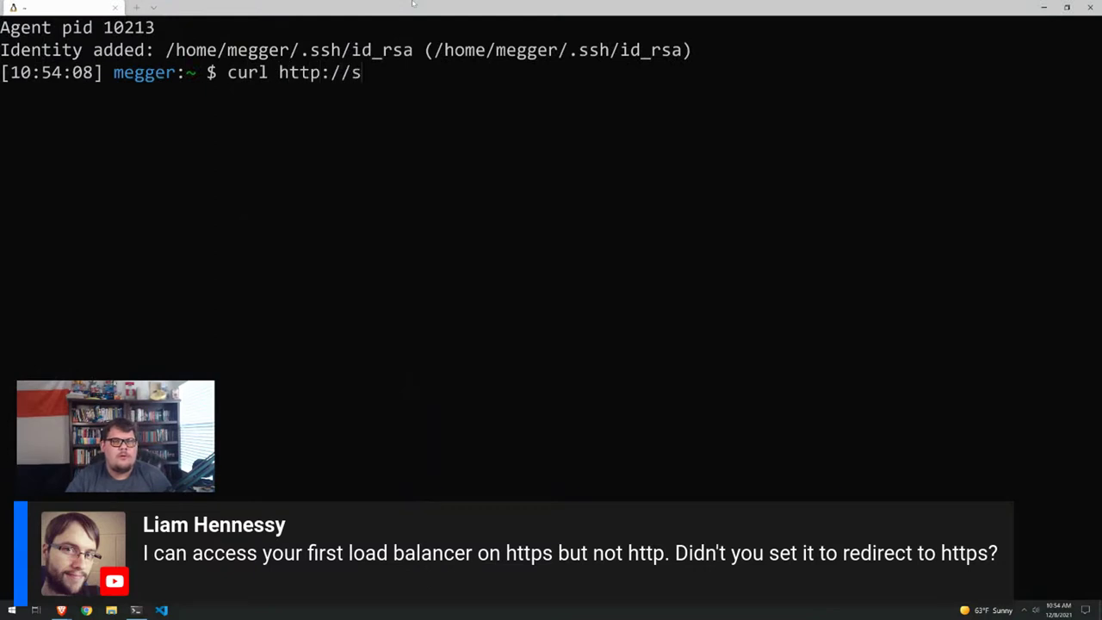
pyautogui.press('BackSpace')
pyautogui.write('techtalk.sammy.cloud')
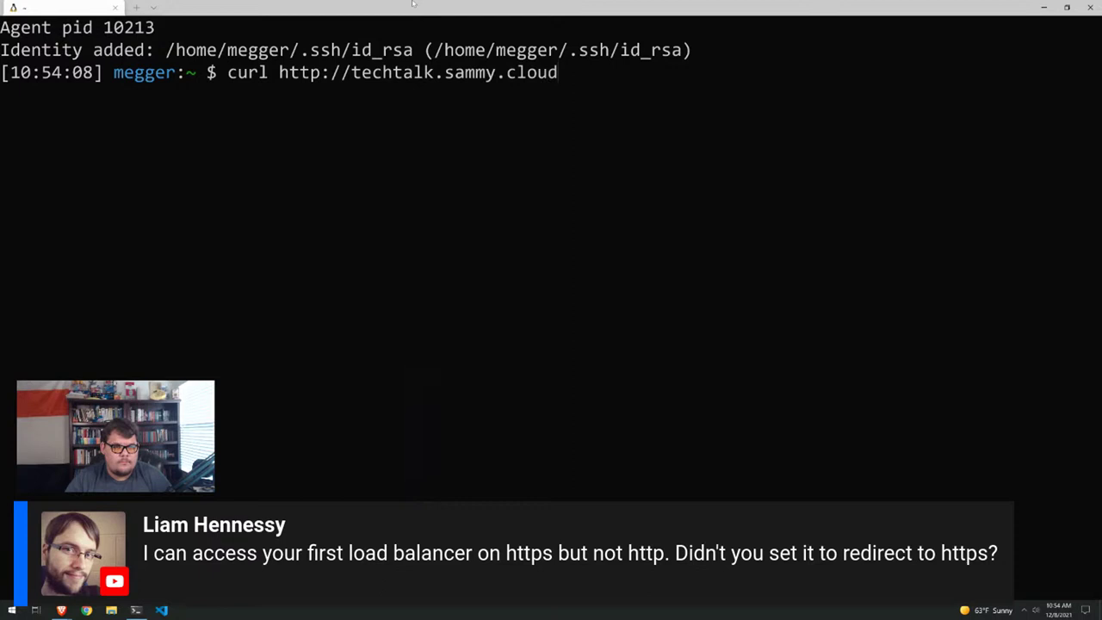
pyautogui.press('Return')
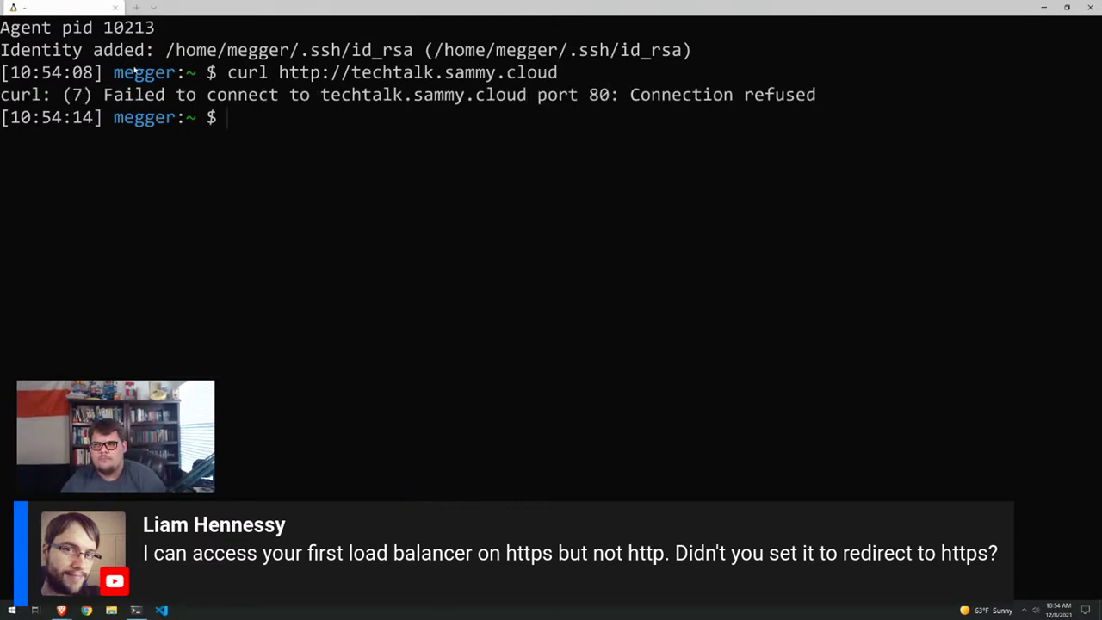
pyautogui.click(1044, 7)
# Return to the DigitalOcean control panel in the browser, and open the settings of sfo3-load-balancer-01
pyautogui.click(185, 7)
pyautogui.click(308, 7)
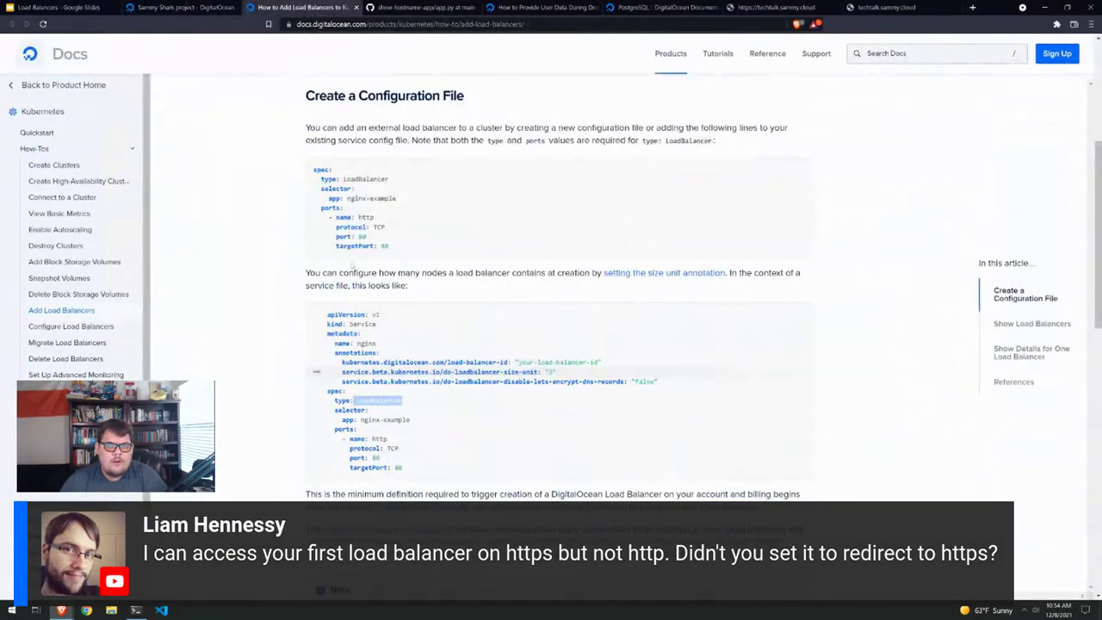
pyautogui.click(181, 7)
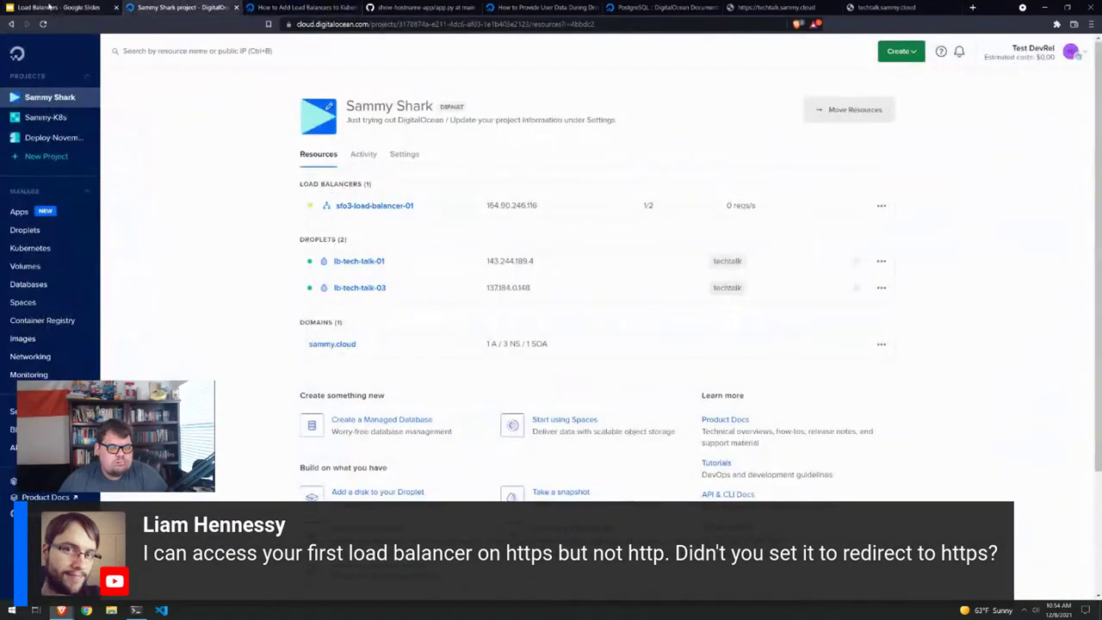
pyautogui.click(373, 204)
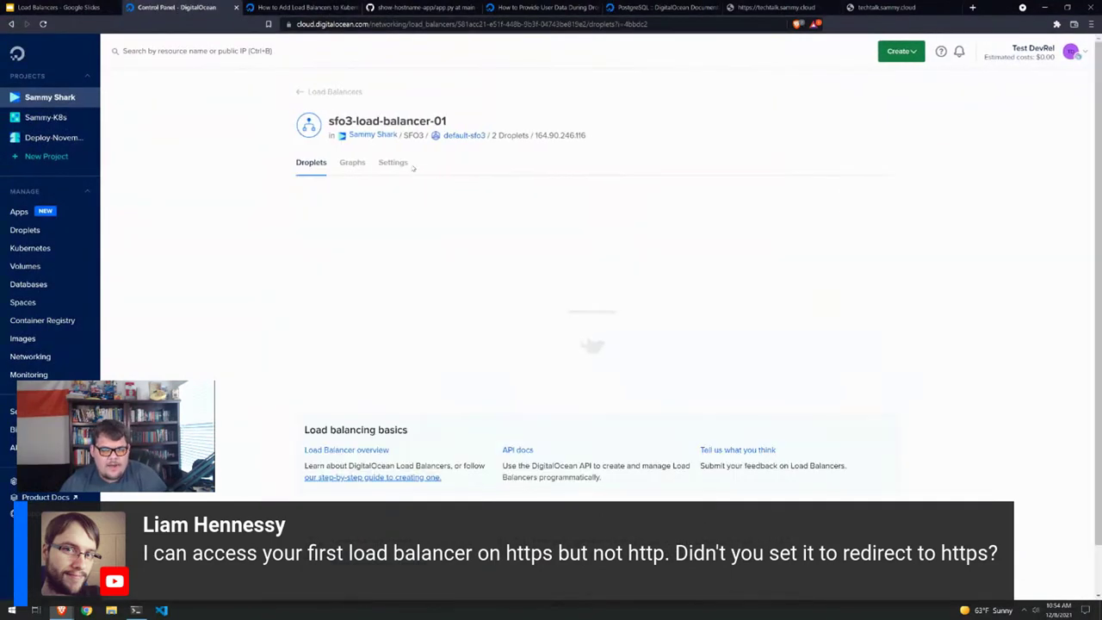
pyautogui.click(405, 164)
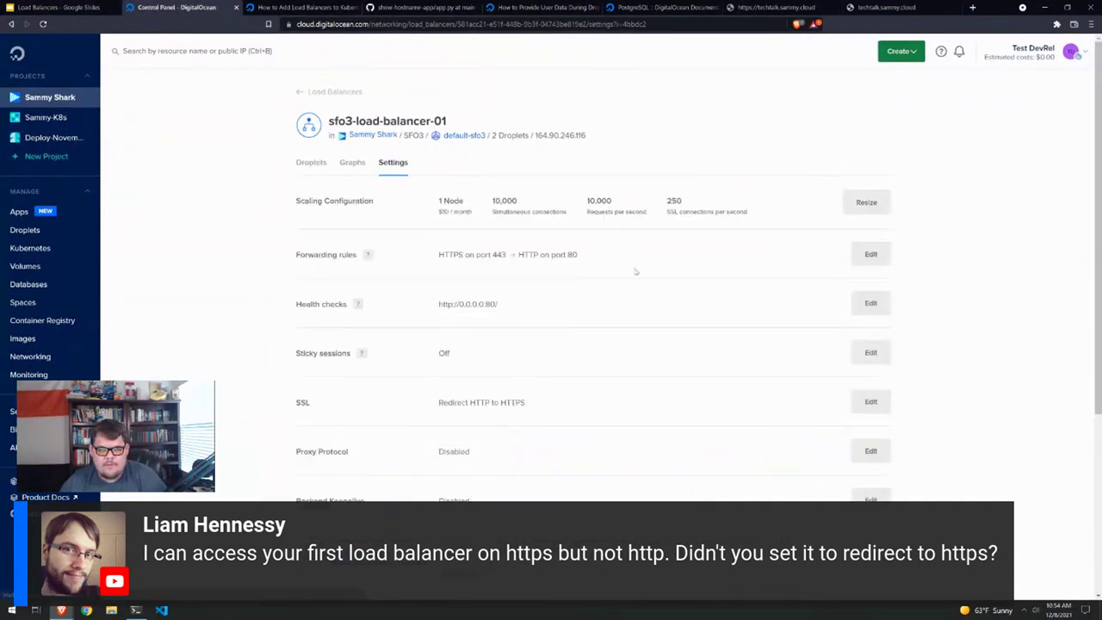
# Add and save a forwarding rule from HTTP on port 80 to HTTP on port 80 for the load balancer
pyautogui.click(871, 254)
pyautogui.click(503, 324)
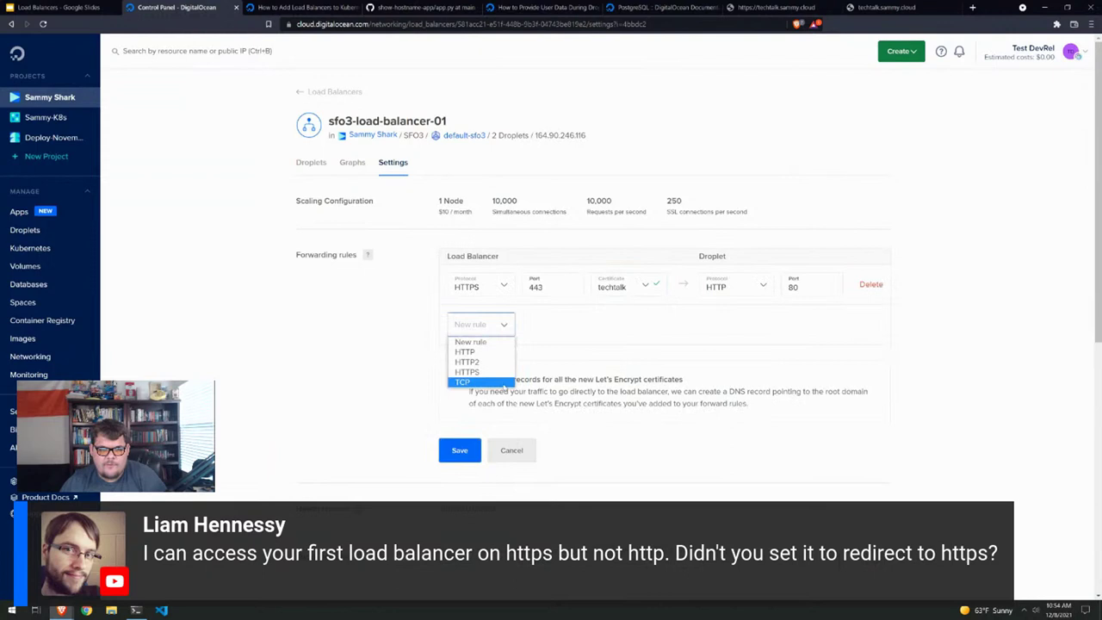
pyautogui.click(465, 352)
pyautogui.click(473, 489)
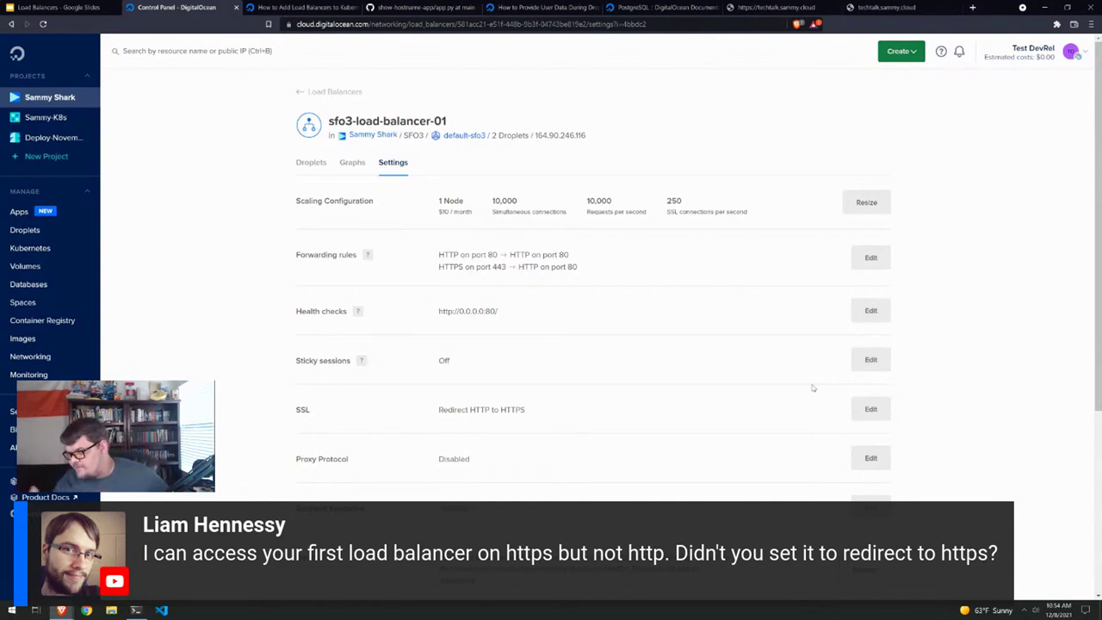
pyautogui.click(902, 7)
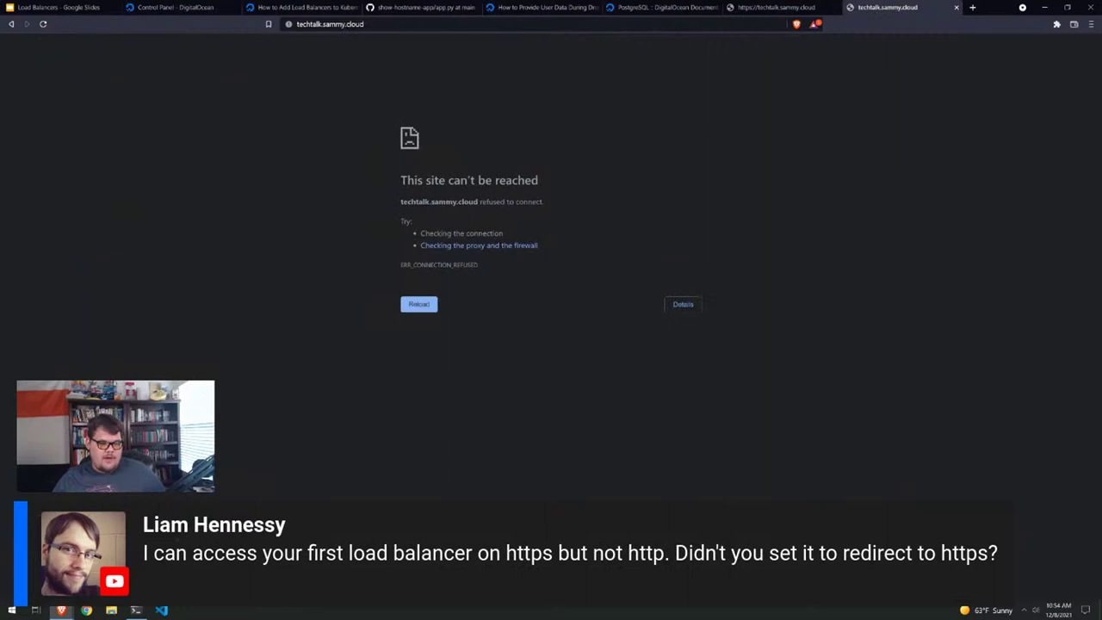
pyautogui.hotkey('alt', 'Tab')
pyautogui.press('Up')
pyautogui.press('Return')
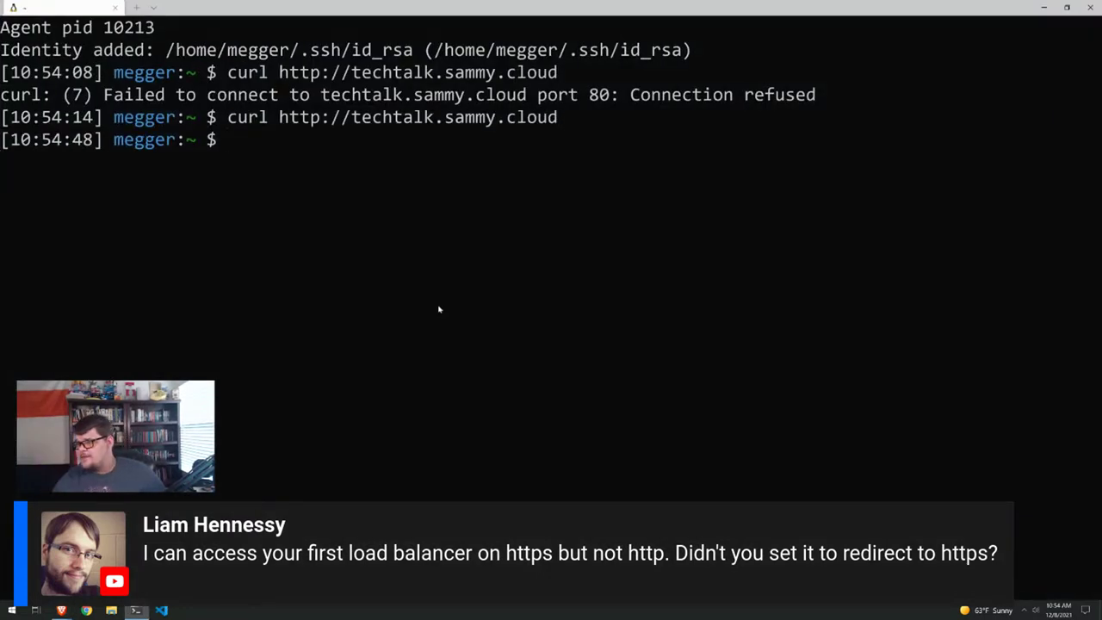
pyautogui.click(1044, 7)
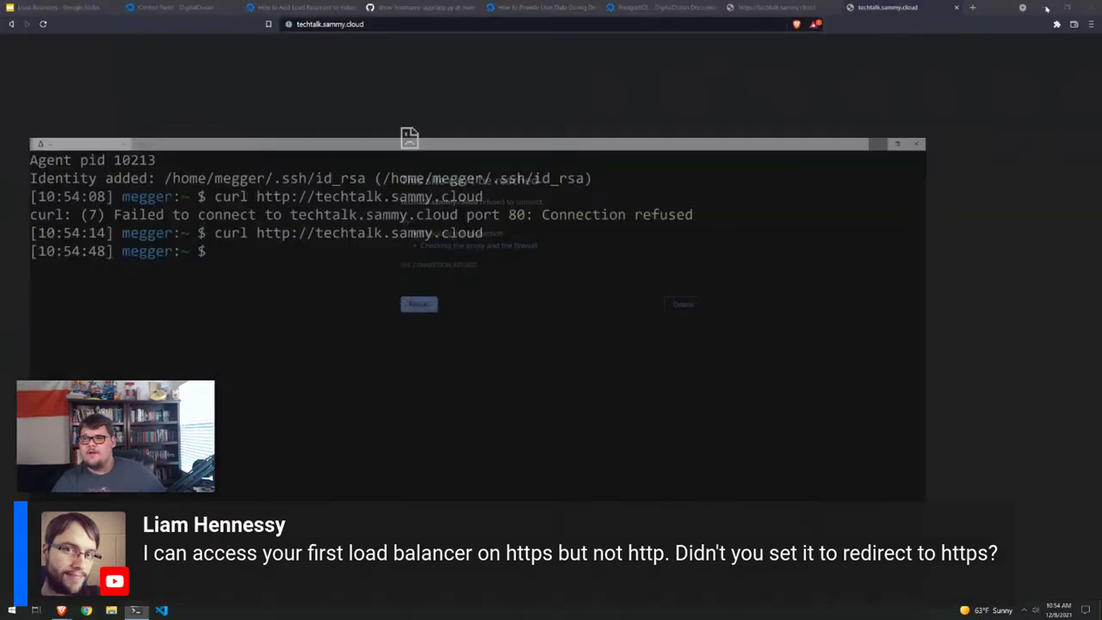
pyautogui.click(530, 31)
pyautogui.write('http://c')
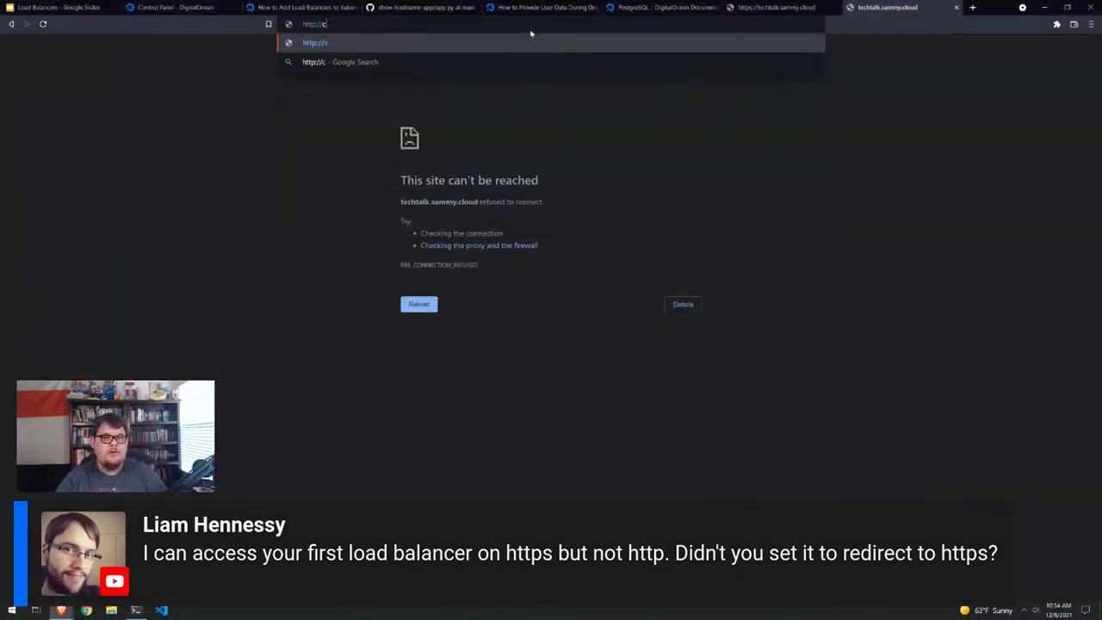
pyautogui.press('BackSpace')
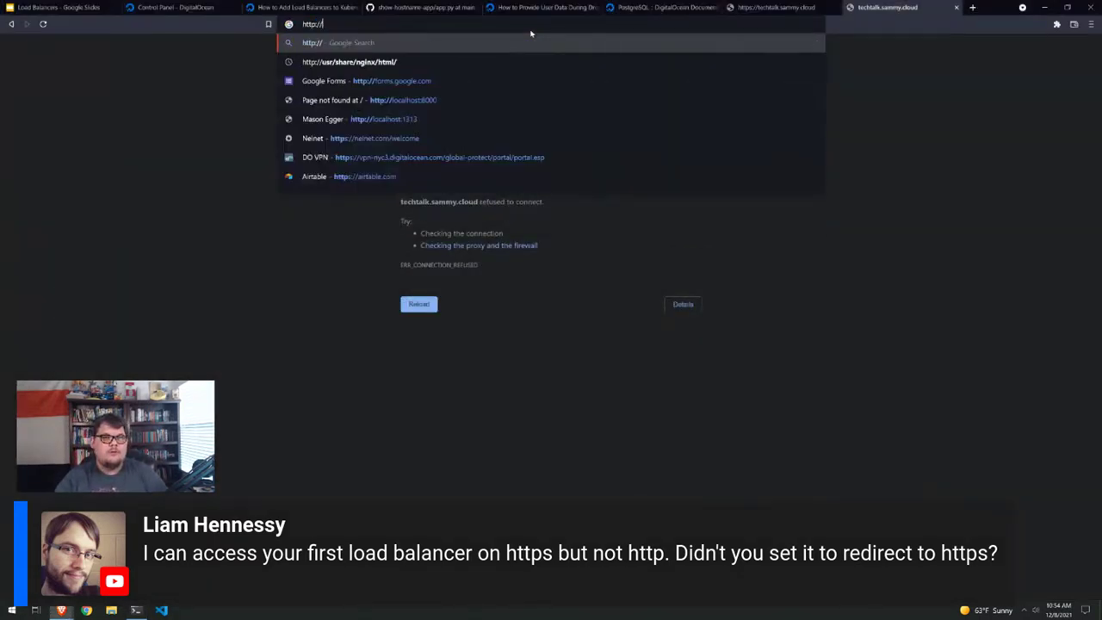
pyautogui.write('techtalk.sammy.cloud')
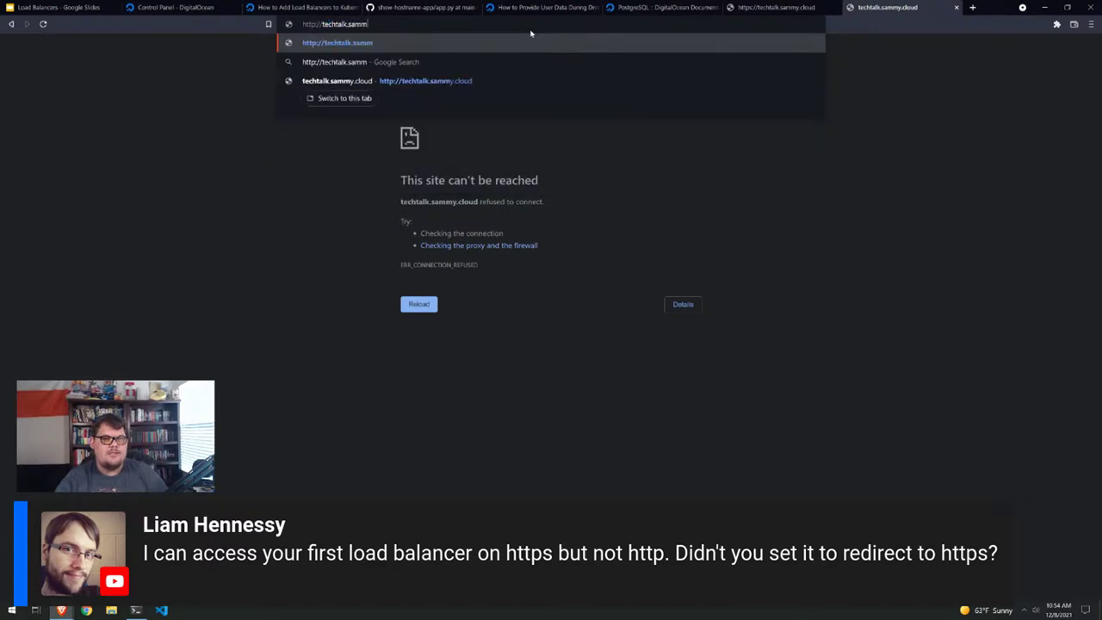
pyautogui.press('Return')
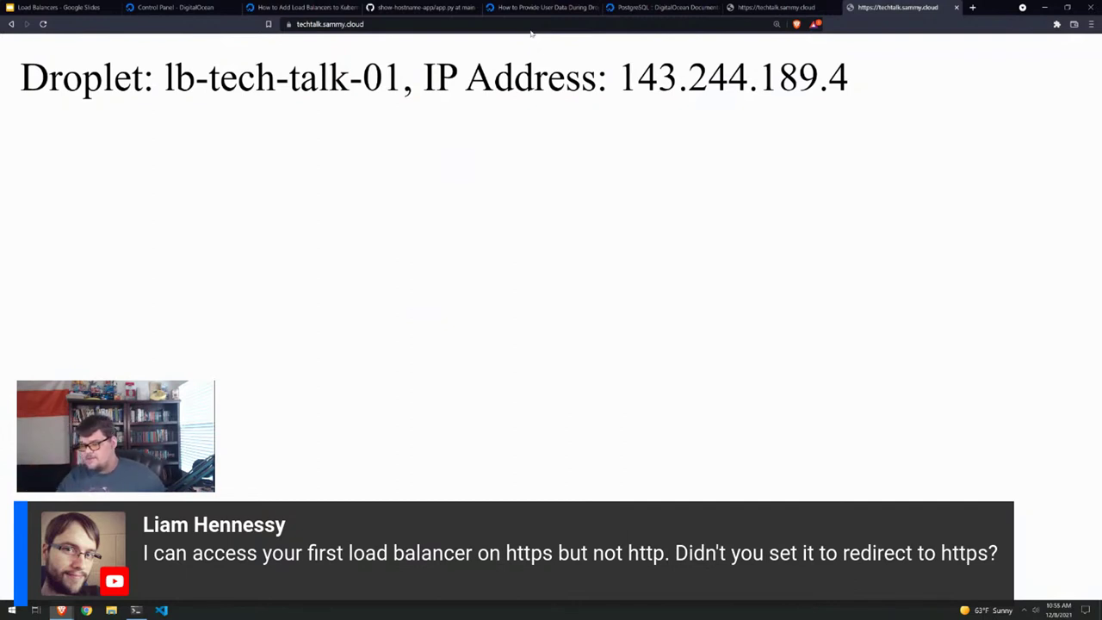
pyautogui.click(168, 7)
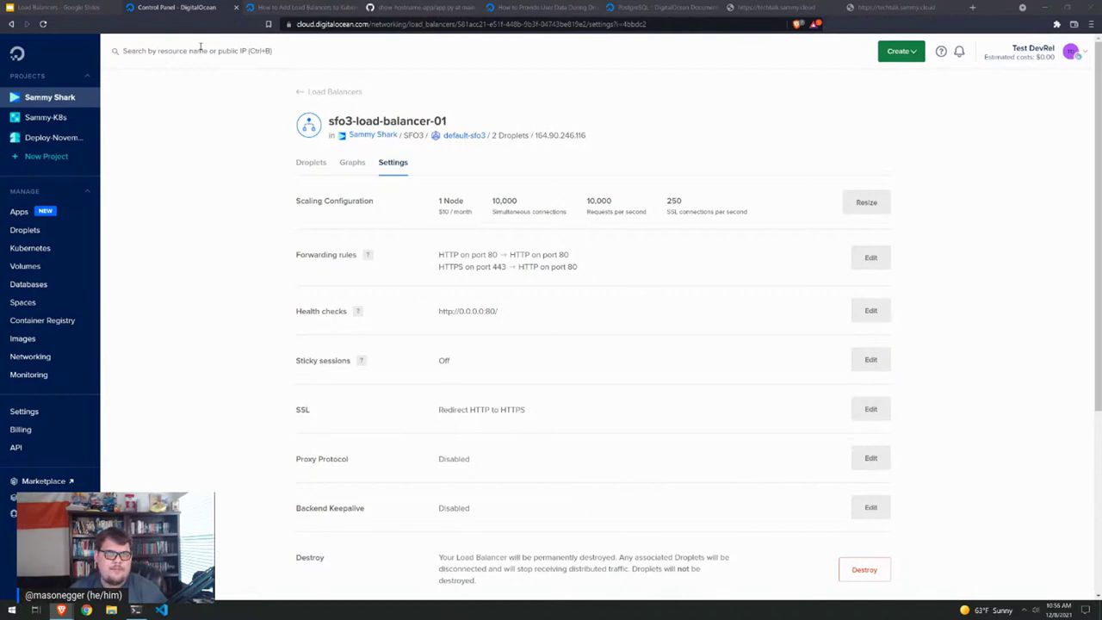
pyautogui.click(957, 7)
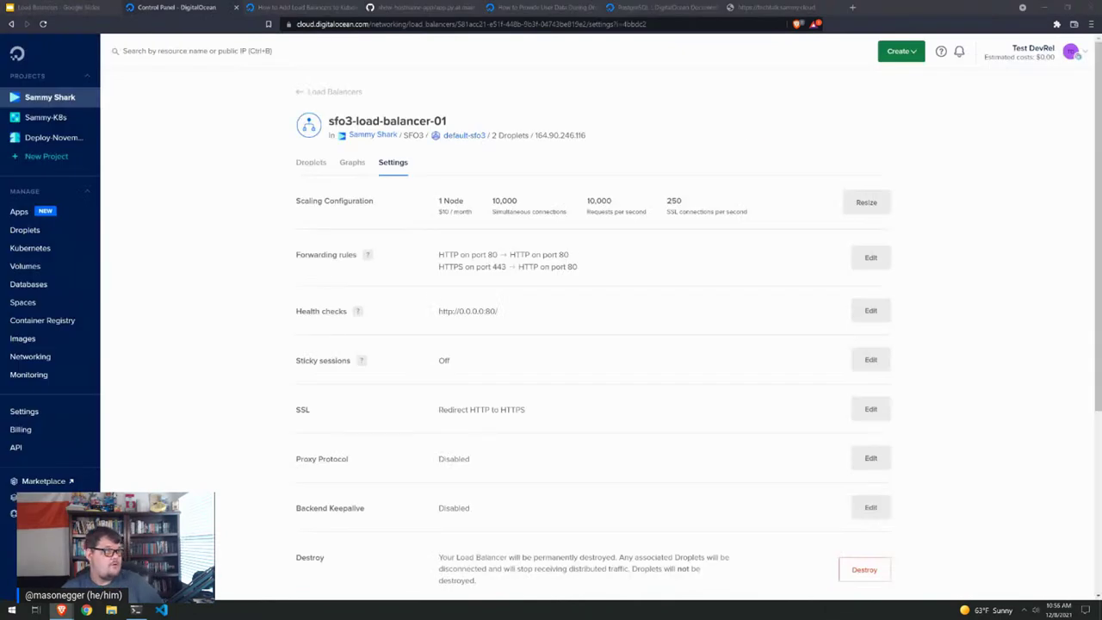